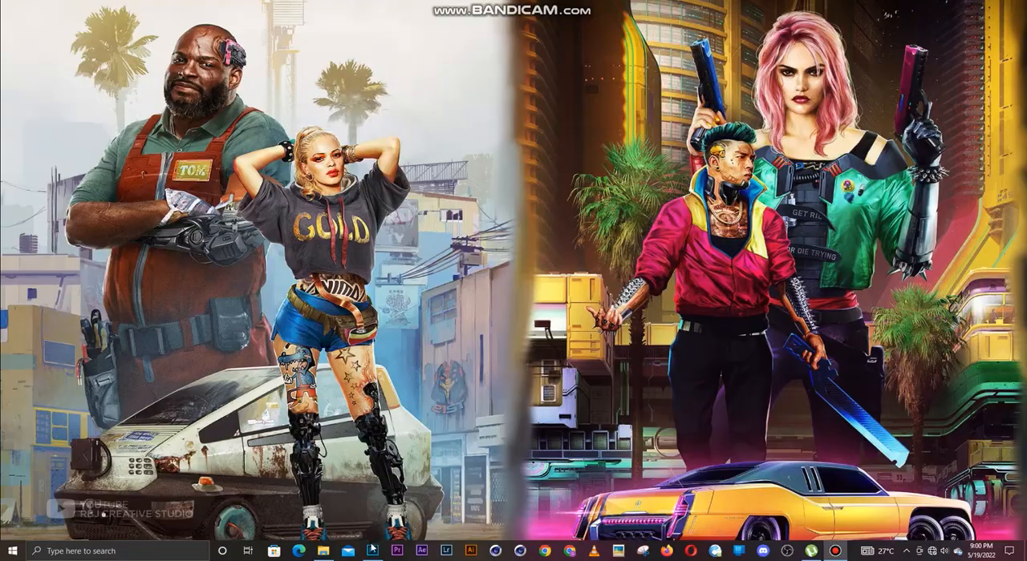
Switch from Photoshop to the Drip folder and examine the source images for the composite.
{"action": "left_click", "coordinate": [372, 551]}
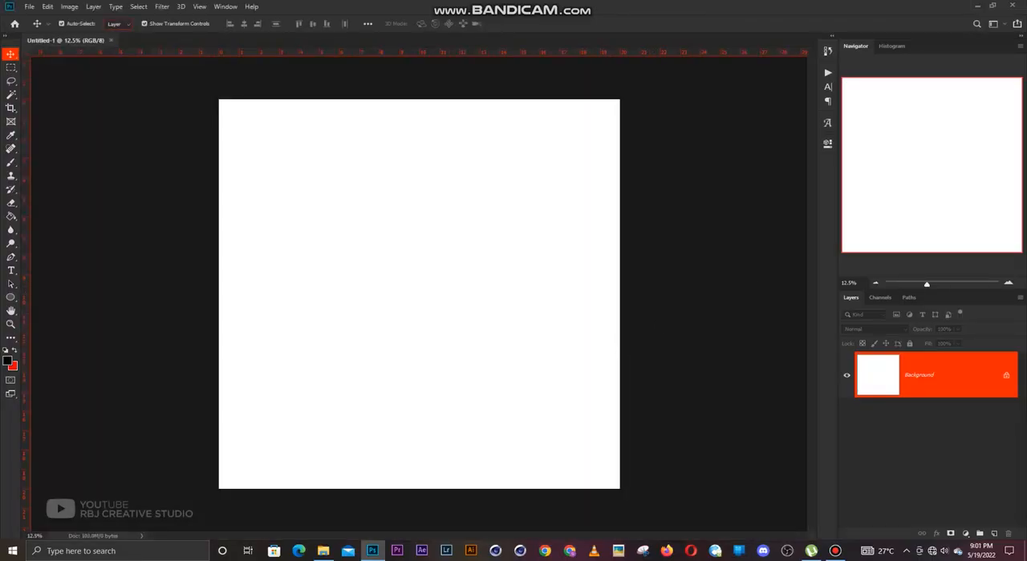
{"action": "key", "text": "alt+Tab"}
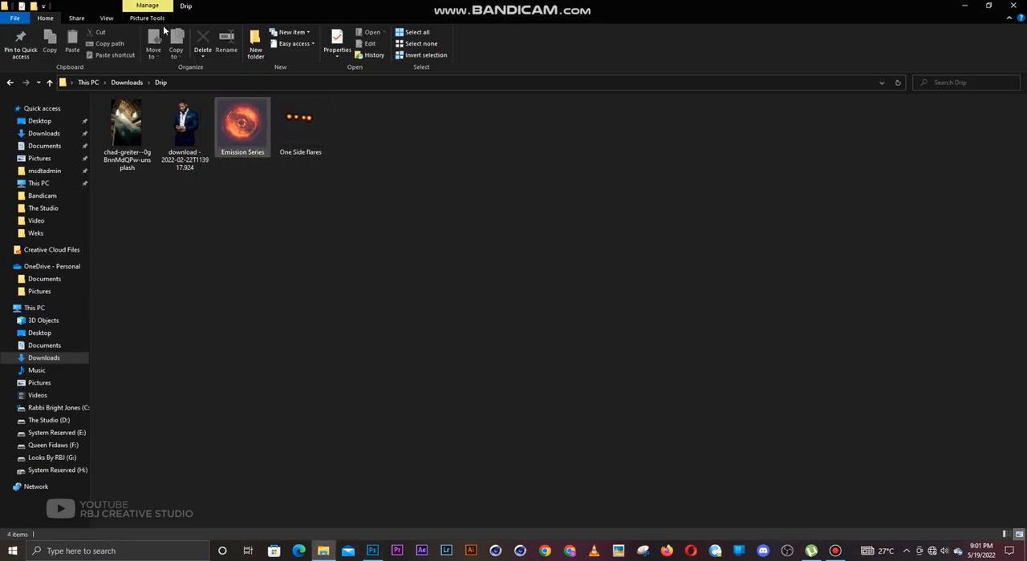
{"action": "left_click", "coordinate": [106, 17]}
{"action": "left_click", "coordinate": [124, 33]}
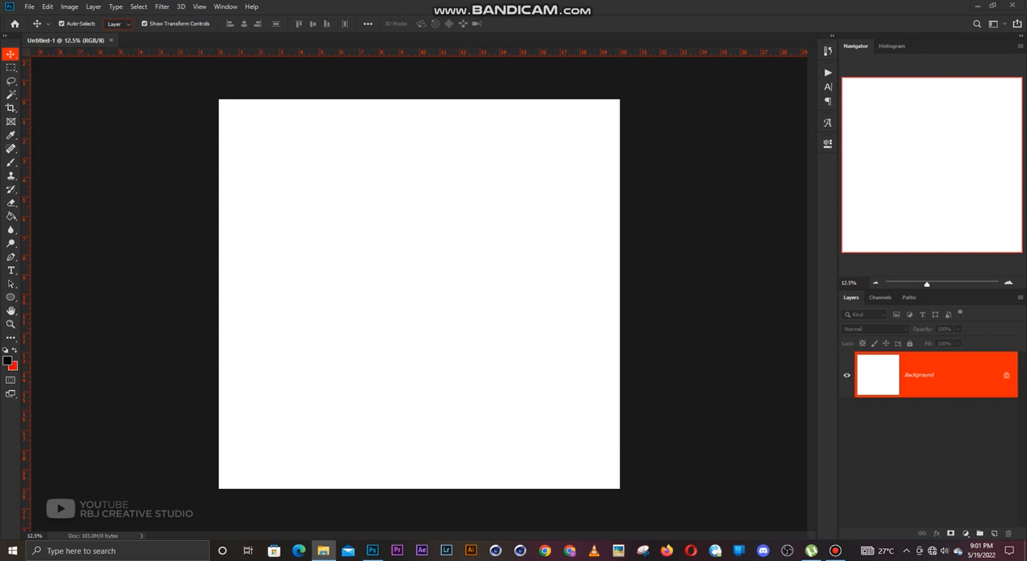
Place the chad-greiter church photo in the blank document, scaled to 200% and shifted down to cover the canvas.
{"action": "left_click_drag", "start_coordinate": [372, 551], "coordinate": [415, 320]}
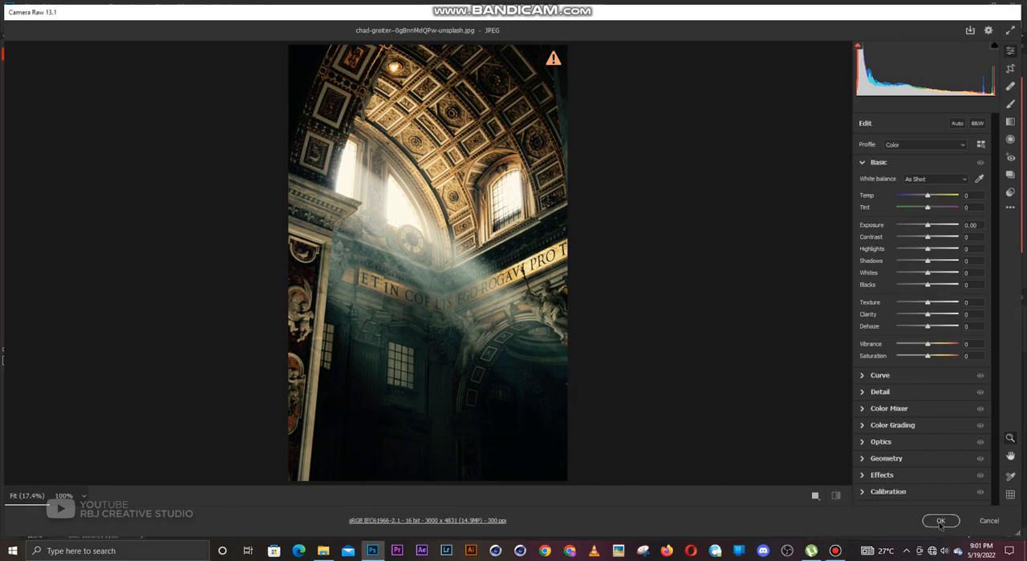
{"action": "left_click", "coordinate": [941, 522]}
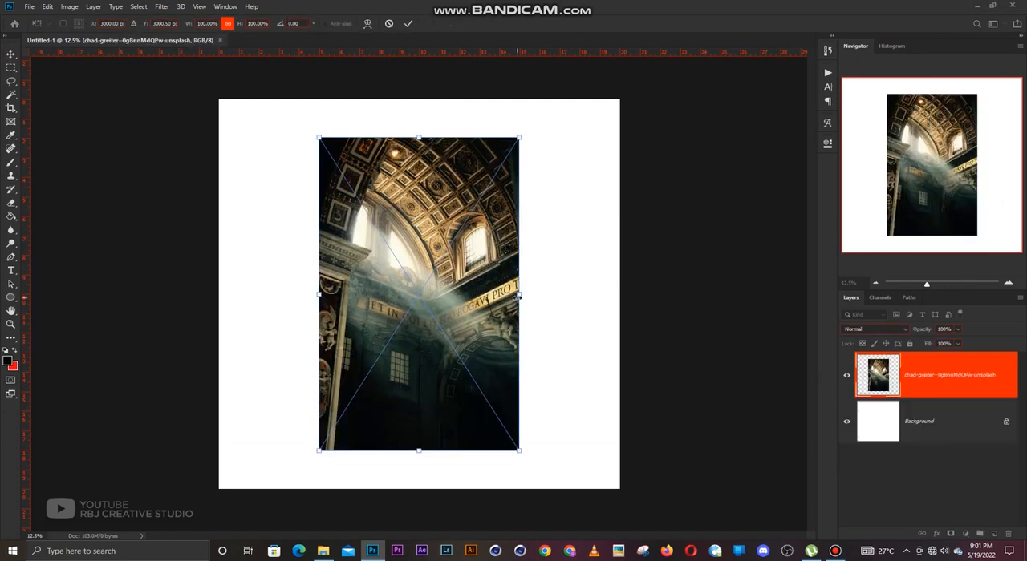
{"action": "left_click_drag", "start_coordinate": [524, 297], "coordinate": [620, 296]}
{"action": "left_click_drag", "start_coordinate": [479, 278], "coordinate": [480, 308]}
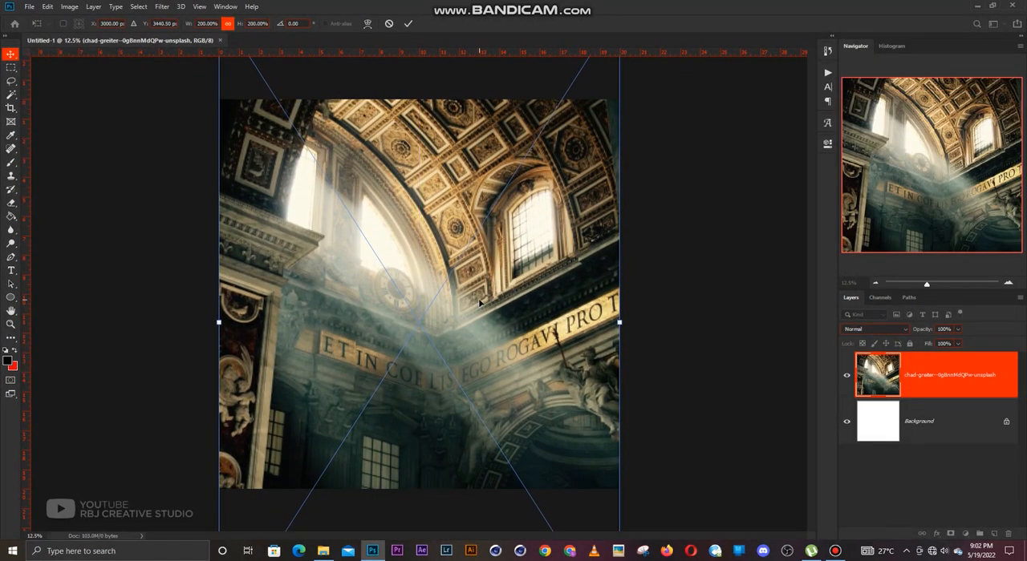
{"action": "key", "text": "Return"}
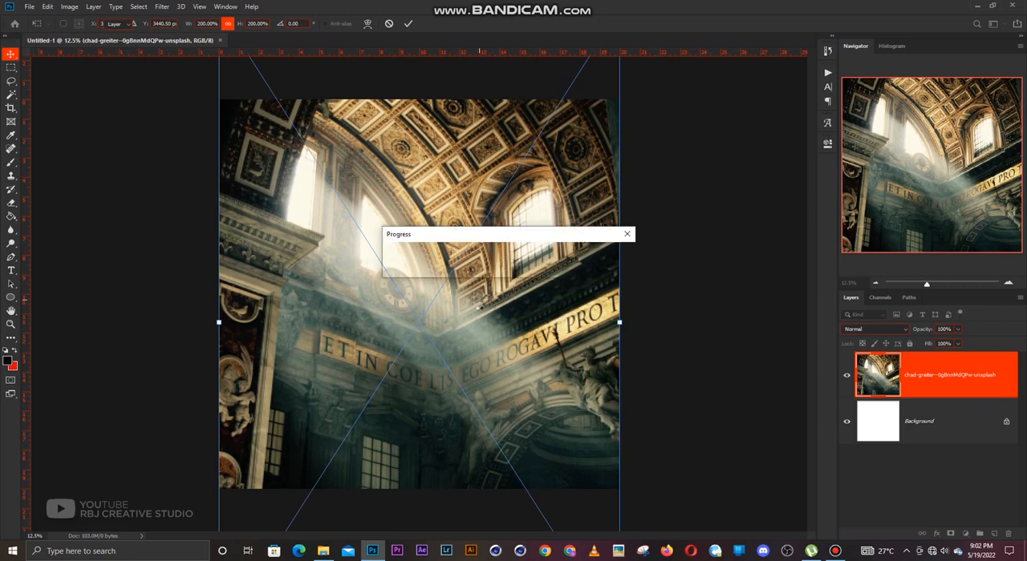
Lock the church photo layer and deselect it.
{"action": "left_click", "coordinate": [910, 345]}
{"action": "left_click", "coordinate": [678, 332]}
{"action": "scroll", "coordinate": [455, 288], "scroll_direction": "up", "scroll_amount": 1}
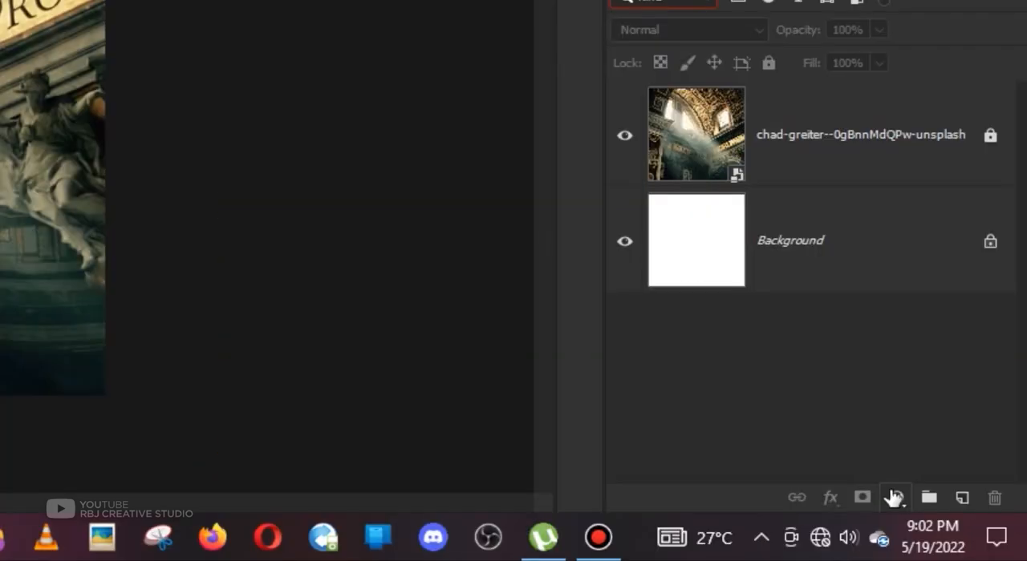
Add a Gradient Map adjustment layer above the church photo and give it the dark purple-to-orange-to-white preset.
{"action": "left_click", "coordinate": [965, 534]}
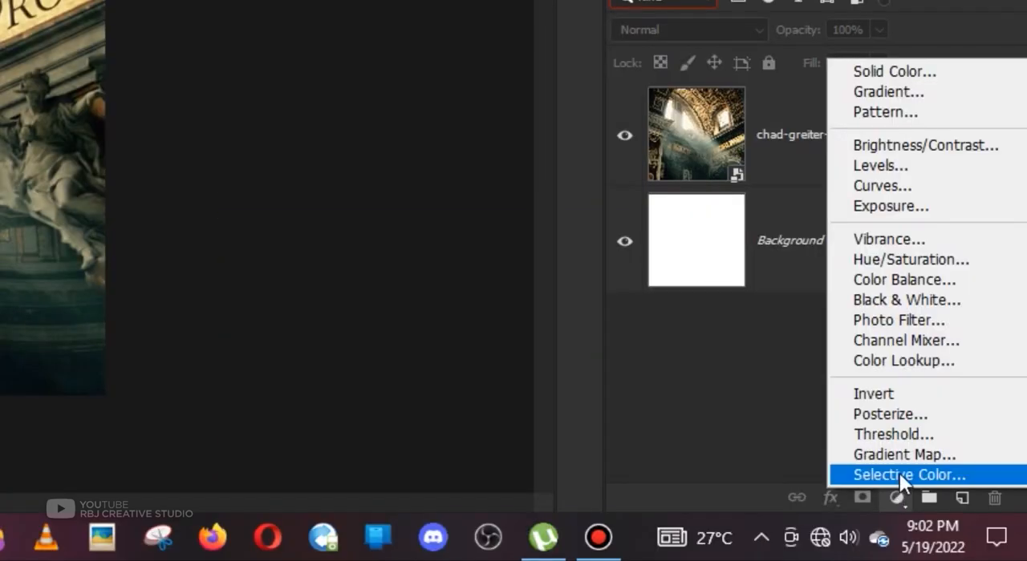
{"action": "left_click", "coordinate": [904, 454]}
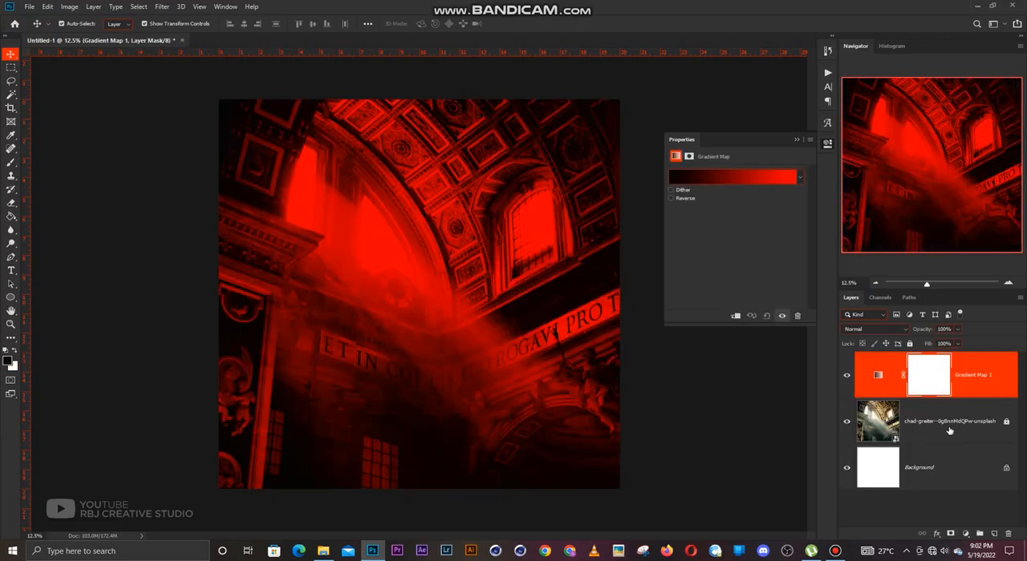
{"action": "left_click", "coordinate": [729, 183]}
{"action": "left_click", "coordinate": [774, 242]}
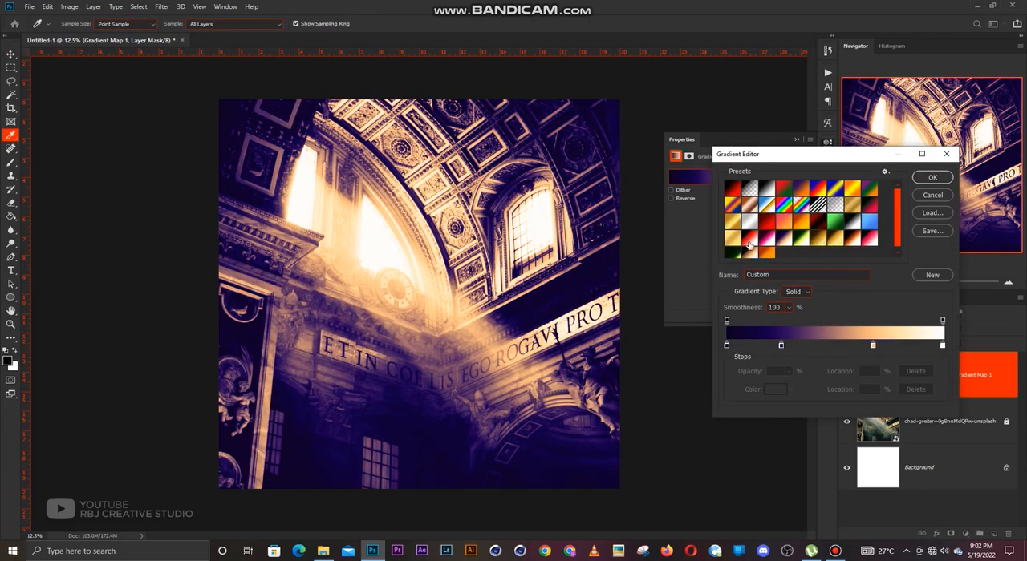
{"action": "left_click", "coordinate": [767, 241]}
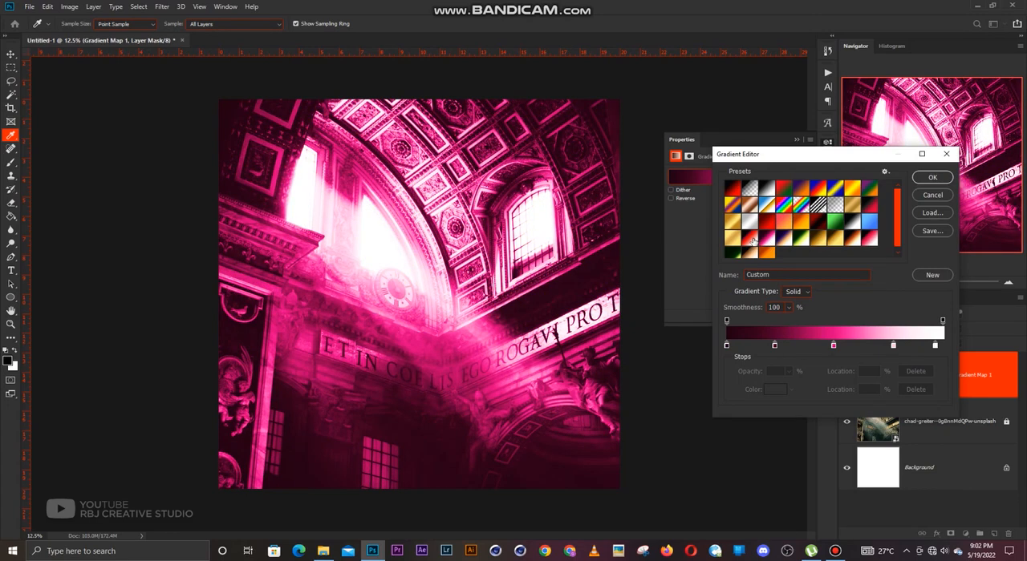
{"action": "left_click", "coordinate": [750, 240]}
{"action": "left_click", "coordinate": [768, 241]}
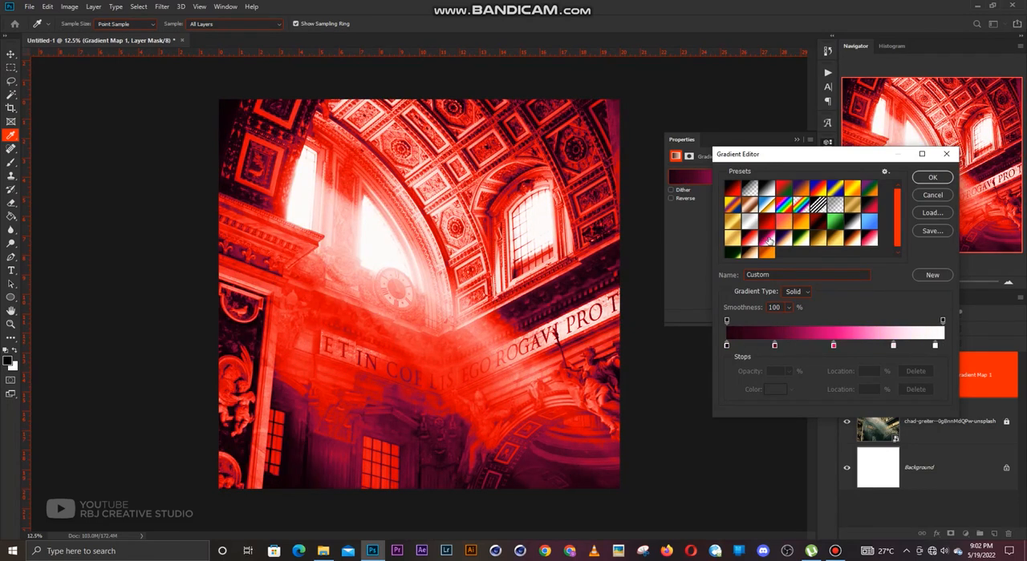
{"action": "left_click", "coordinate": [784, 241]}
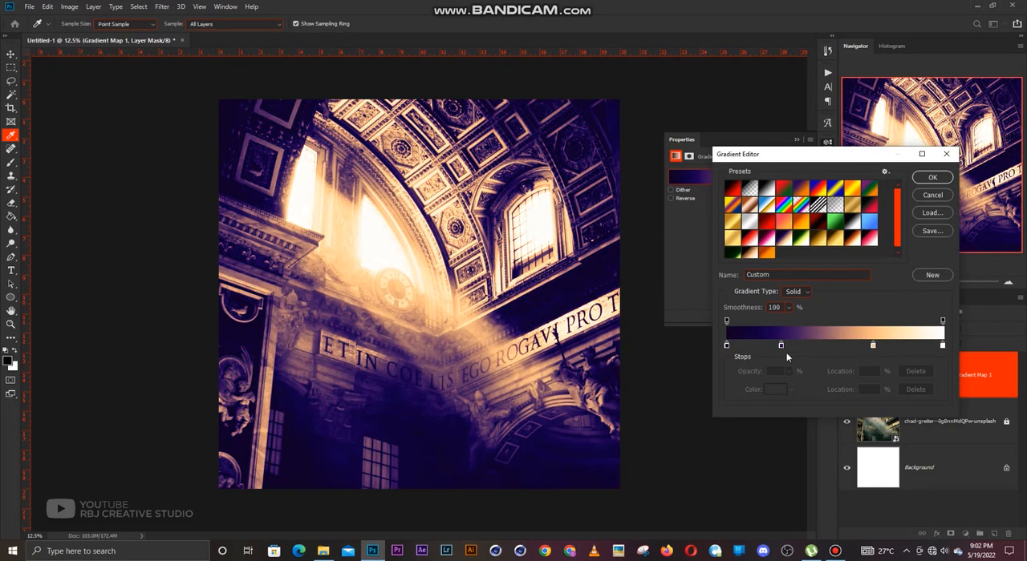
Shift the gradient map's purple stop slightly toward the dark end, move the orange stop to 57%, and accept the gradient.
{"action": "left_click_drag", "start_coordinate": [781, 345], "coordinate": [775, 346]}
{"action": "left_click_drag", "start_coordinate": [872, 345], "coordinate": [852, 345]}
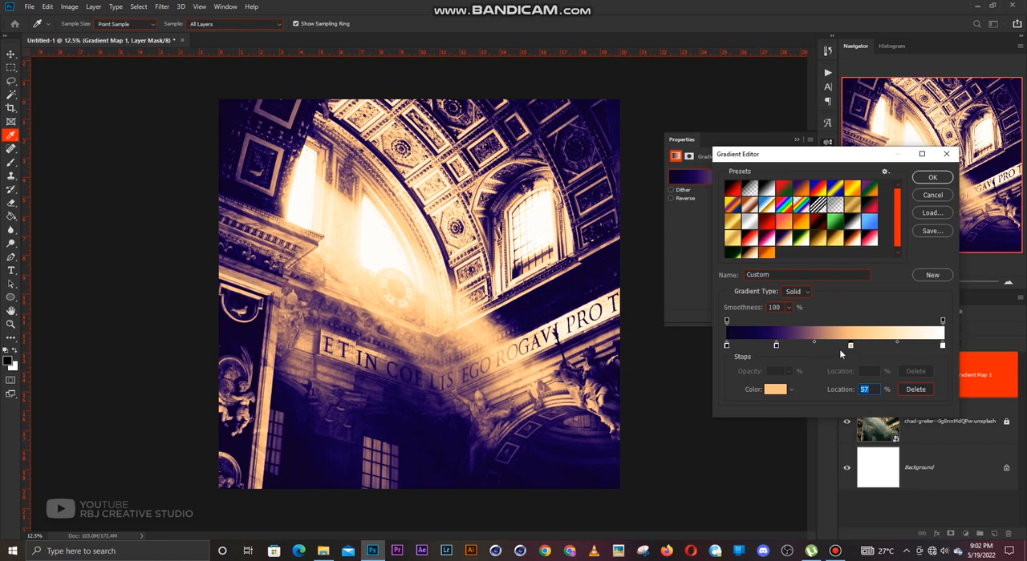
{"action": "left_click", "coordinate": [932, 177]}
{"action": "key", "text": "v"}
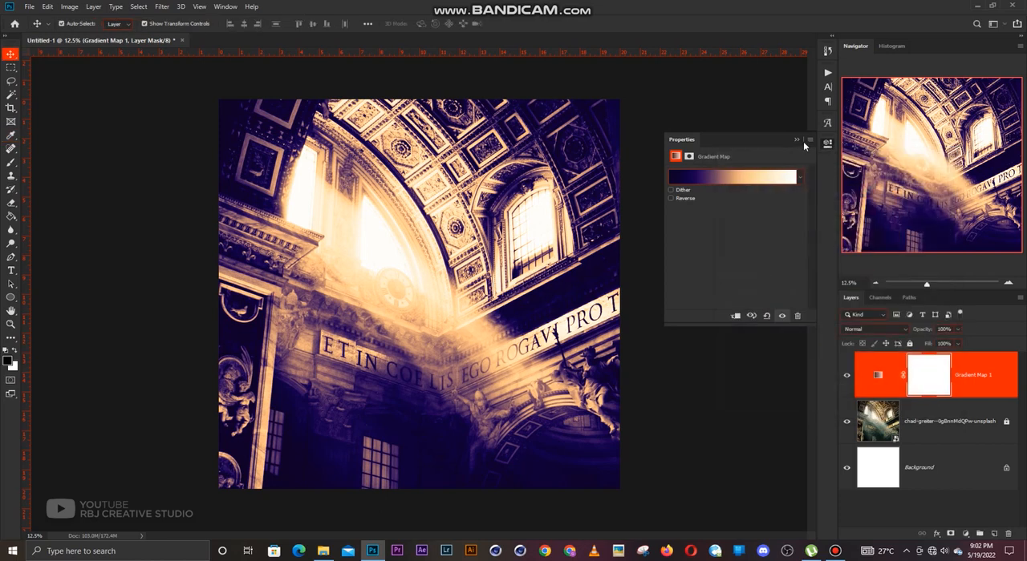
{"action": "left_click", "coordinate": [799, 140]}
Add a Hue/Saturation adjustment layer with Colorize enabled, setting the hue to 23 and raising the saturation for a sepia tone.
{"action": "left_click", "coordinate": [966, 533]}
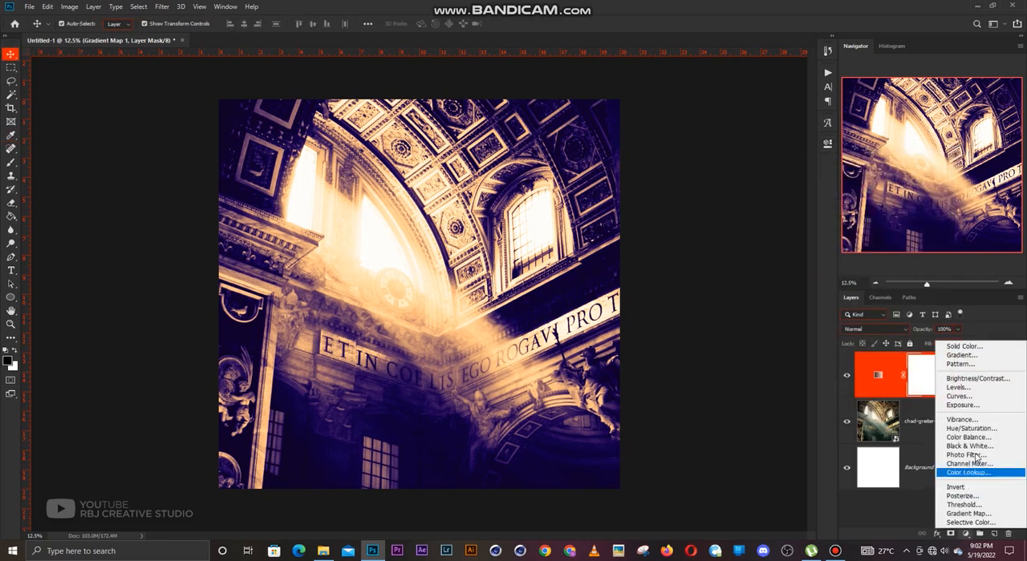
{"action": "left_click", "coordinate": [970, 434]}
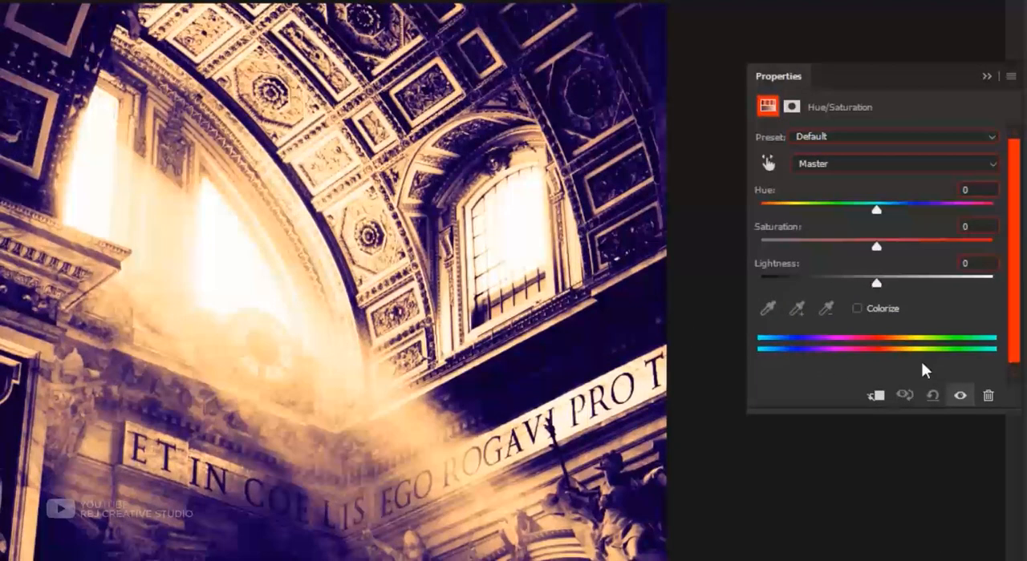
{"action": "left_click", "coordinate": [856, 310]}
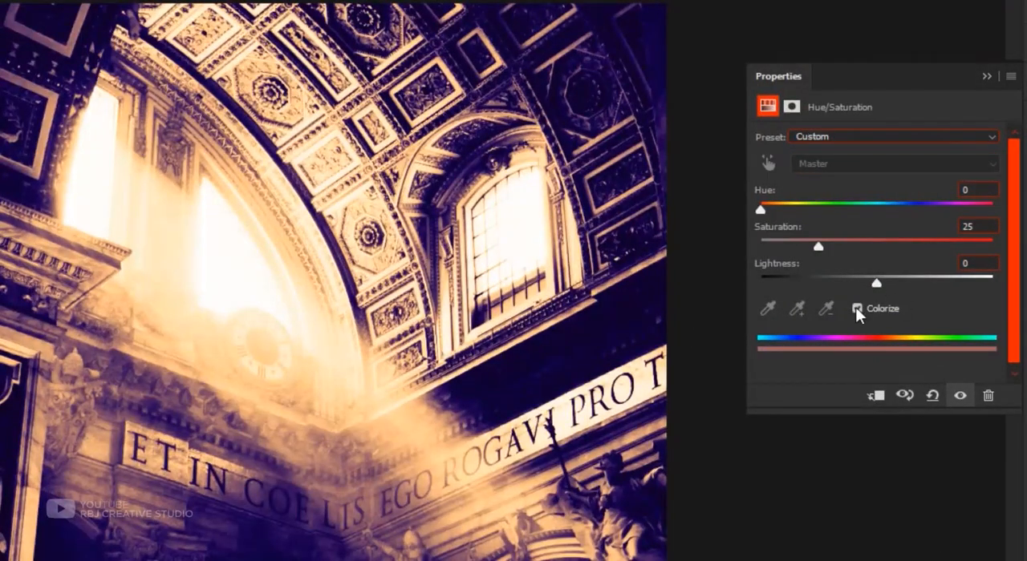
{"action": "mouse_move", "coordinate": [760, 207]}
{"action": "left_mouse_down"}
{"action": "mouse_move", "coordinate": [875, 209]}
{"action": "mouse_move", "coordinate": [779, 205]}
{"action": "left_mouse_up"}
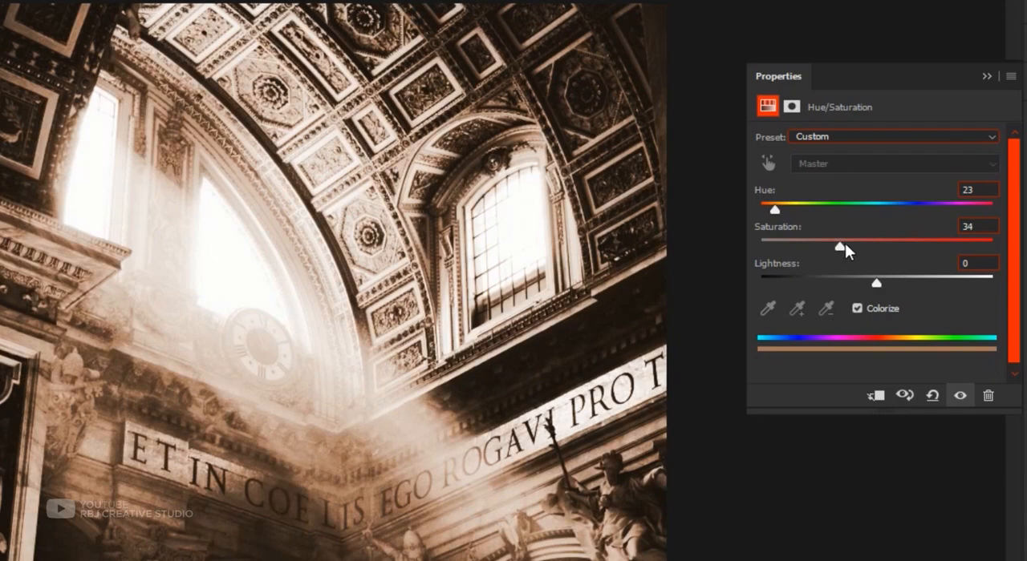
{"action": "left_click_drag", "start_coordinate": [844, 245], "coordinate": [852, 243]}
{"action": "left_click", "coordinate": [985, 77]}
{"action": "left_click", "coordinate": [699, 287]}
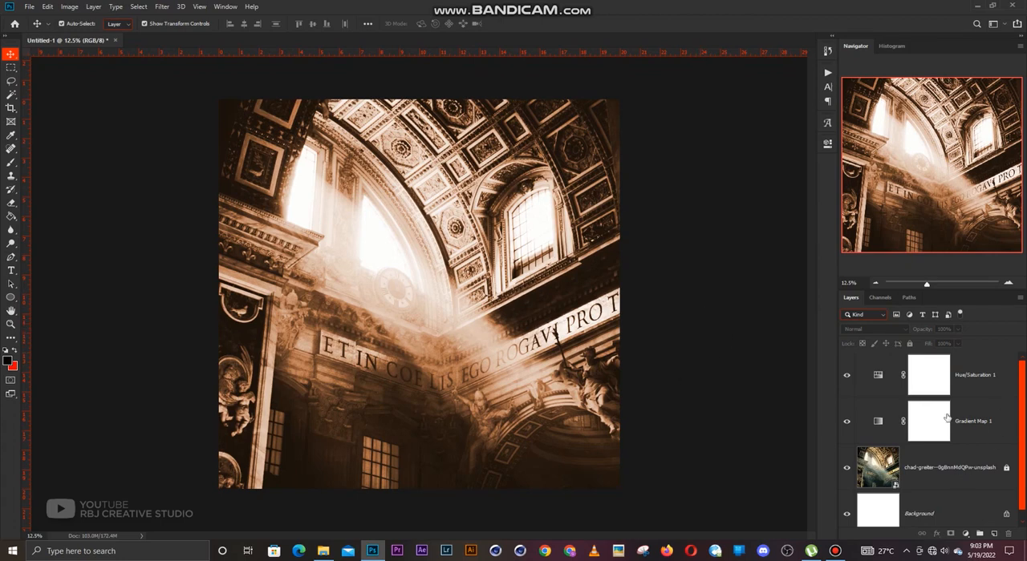
Create a new empty layer above the adjustments and set the foreground color to black (000000).
{"action": "scroll", "coordinate": [958, 421], "scroll_direction": "down", "scroll_amount": 1}
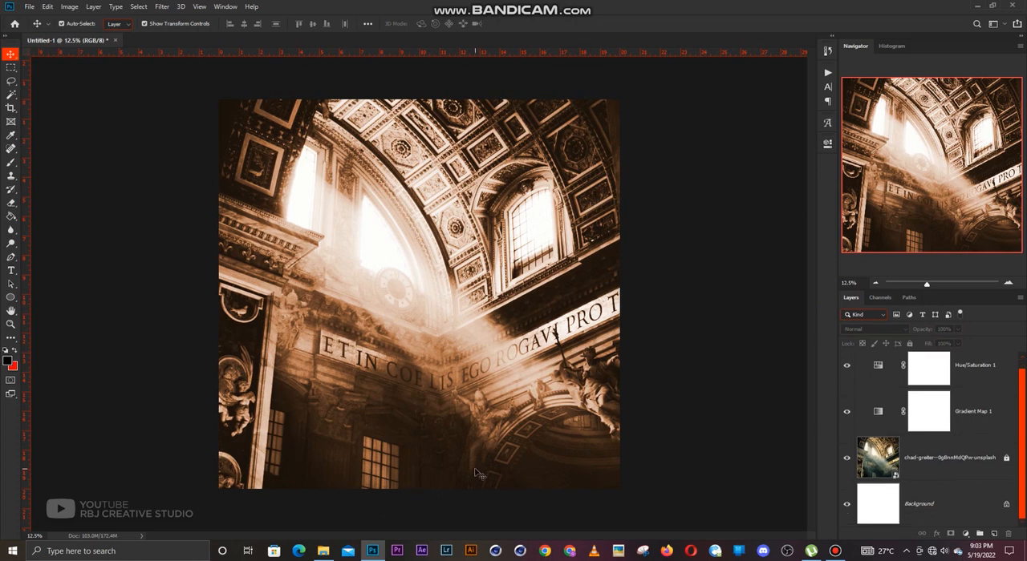
{"action": "left_click", "coordinate": [992, 534]}
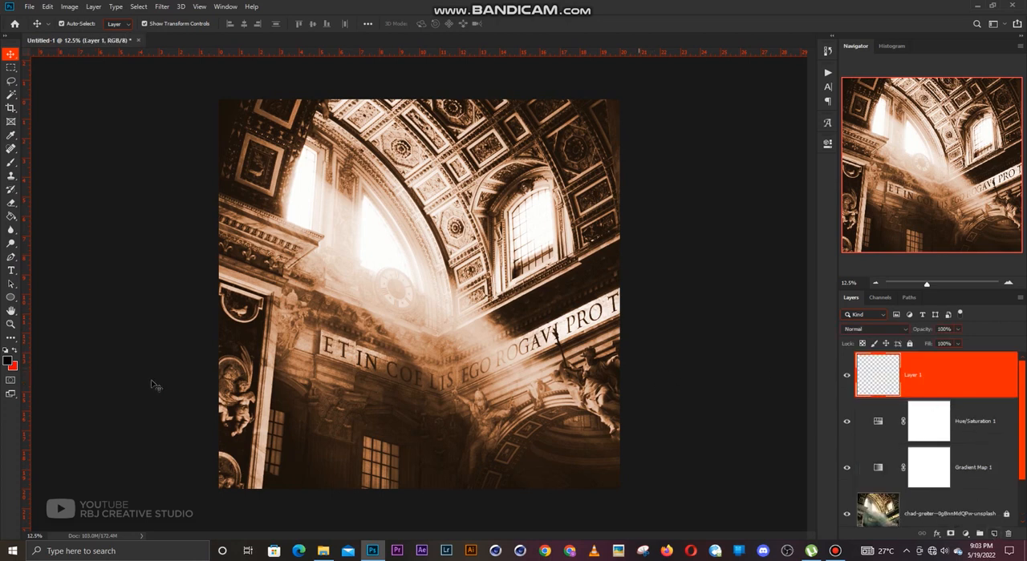
{"action": "left_click", "coordinate": [7, 352]}
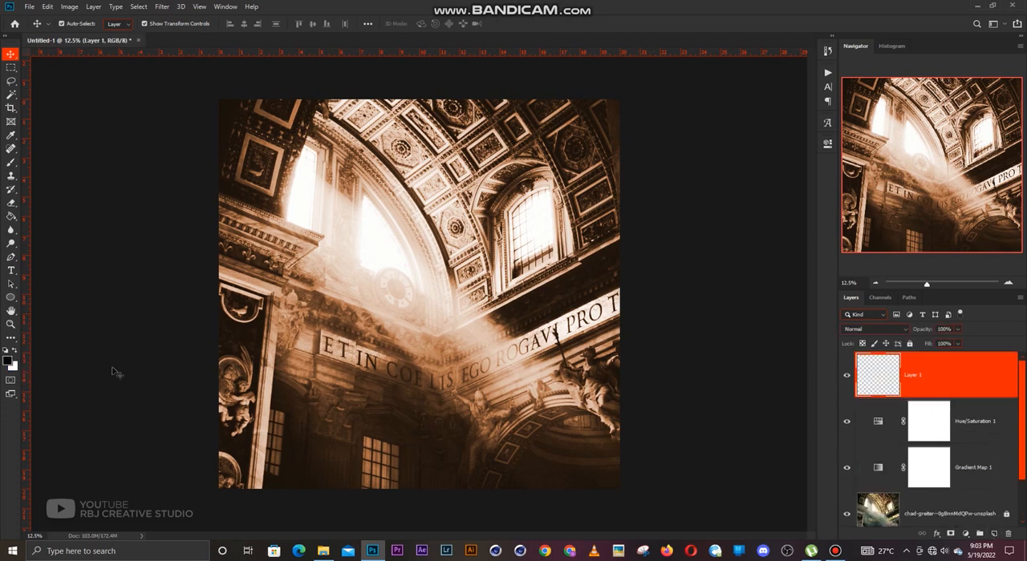
{"action": "left_click", "coordinate": [8, 361]}
{"action": "left_click_drag", "start_coordinate": [776, 431], "coordinate": [776, 435]}
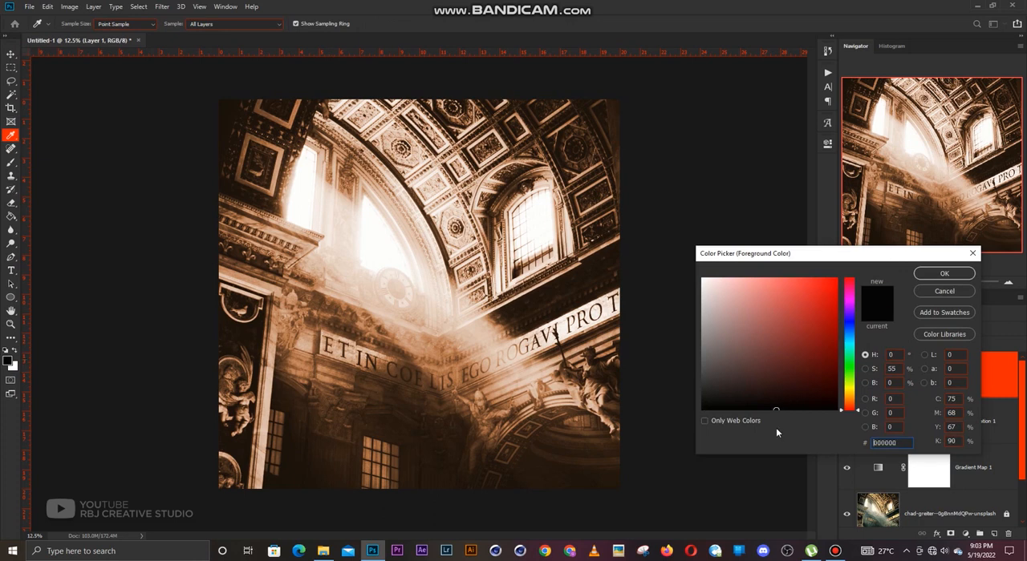
{"action": "key", "text": "Return"}
{"action": "key", "text": "v"}
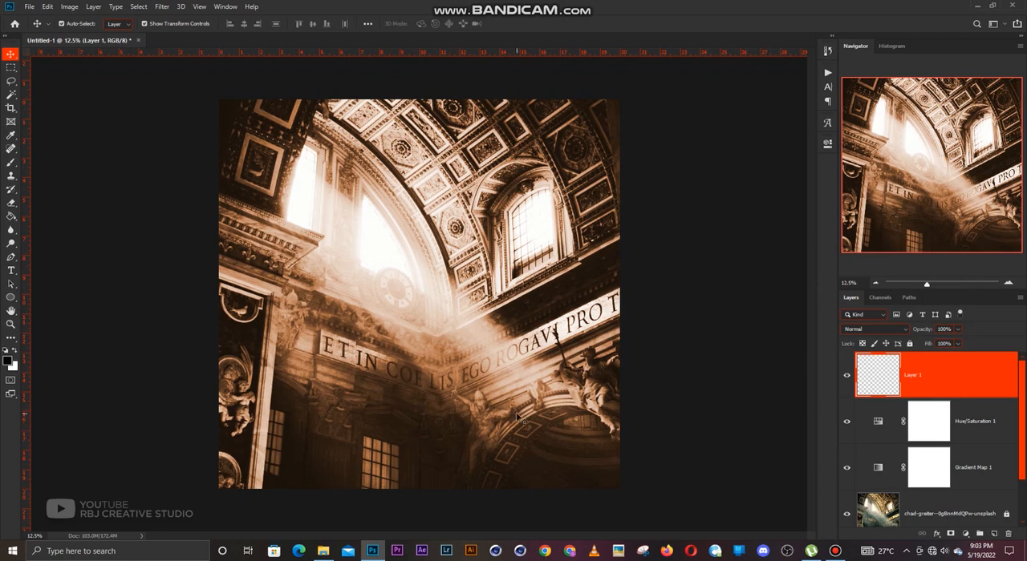
Paint a black fade along the canvas's lower edge with a soft brush enlarged to 1600 px.
{"action": "key", "text": "b"}
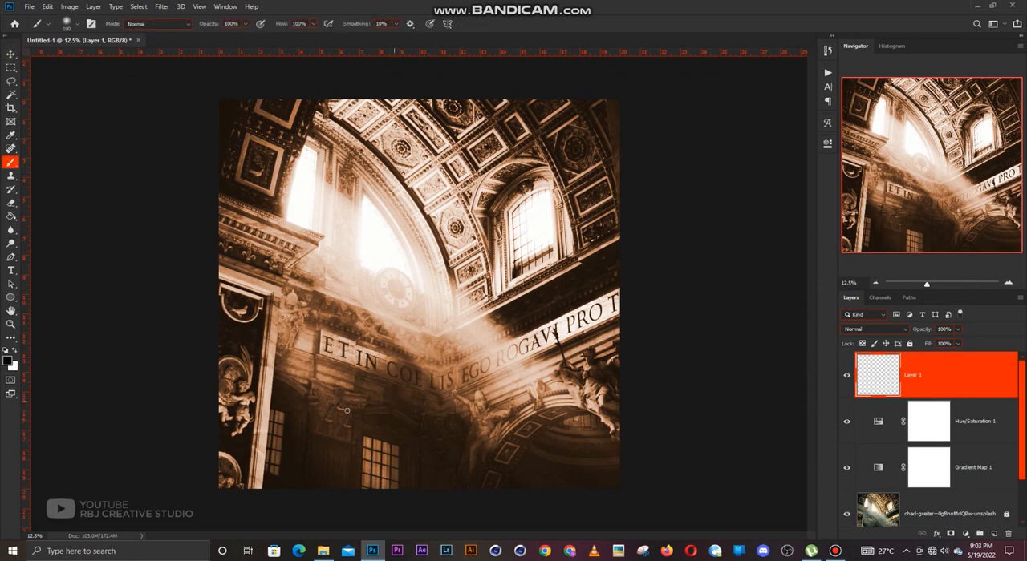
{"action": "key", "text": "bracketright"}
{"action": "key", "text": "bracketright"}
{"action": "key", "text": "bracketright"}
{"action": "key", "text": "bracketright"}
{"action": "key", "text": "bracketright"}
{"action": "key", "text": "bracketright"}
{"action": "key", "text": "bracketright"}
{"action": "key", "text": "bracketright"}
{"action": "key", "text": "bracketright"}
{"action": "key", "text": "bracketright"}
{"action": "key", "text": "bracketright"}
{"action": "key", "text": "bracketright"}
{"action": "key", "text": "bracketright"}
{"action": "key", "text": "bracketright"}
{"action": "key", "text": "bracketright"}
{"action": "key", "text": "bracketright"}
{"action": "key", "text": "bracketright"}
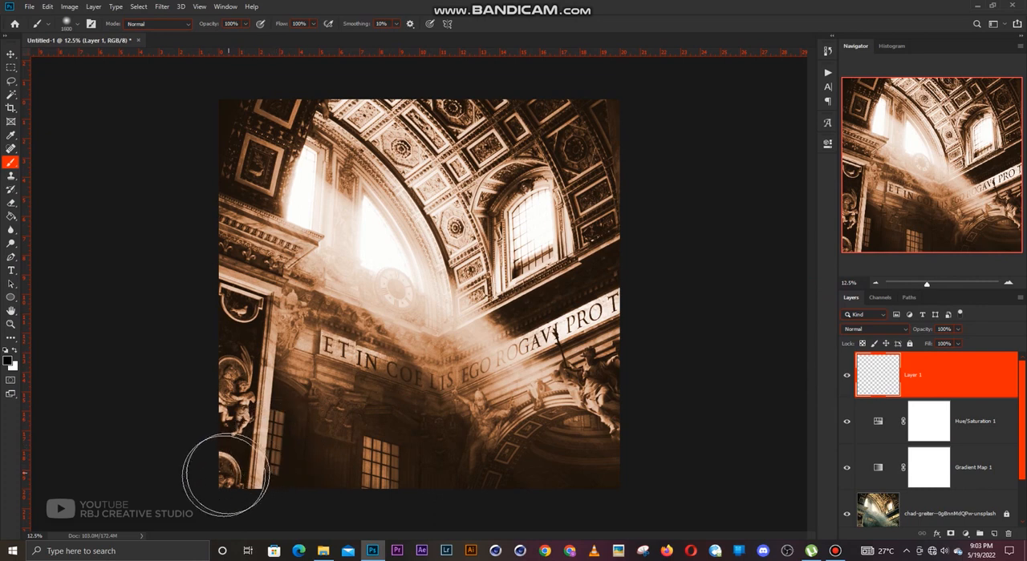
{"action": "left_click_drag", "start_coordinate": [214, 489], "coordinate": [651, 483]}
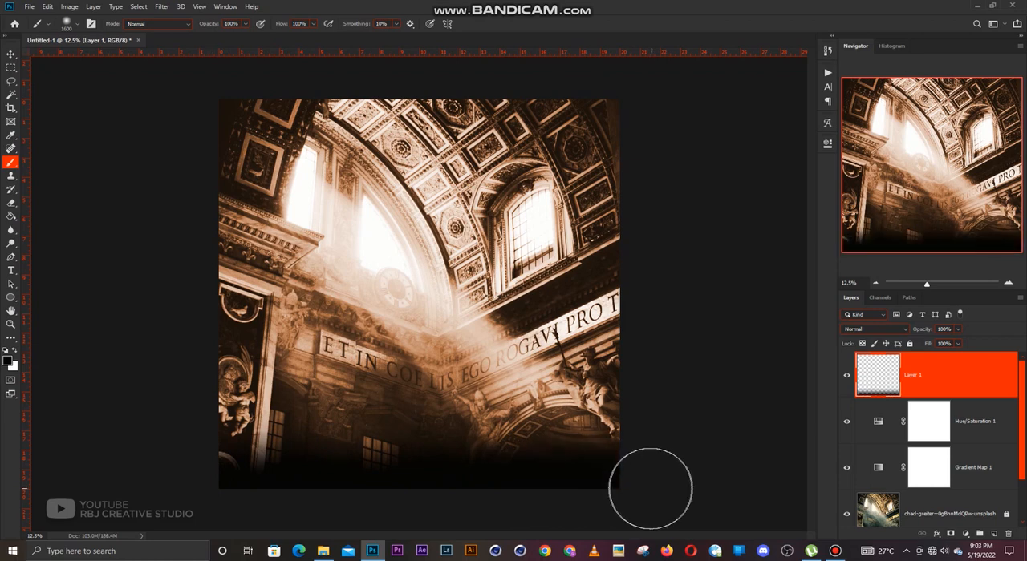
Stretch the painted black fade upward to 312.05% height, shift it slightly down, and lock its layer.
{"action": "key", "text": "v"}
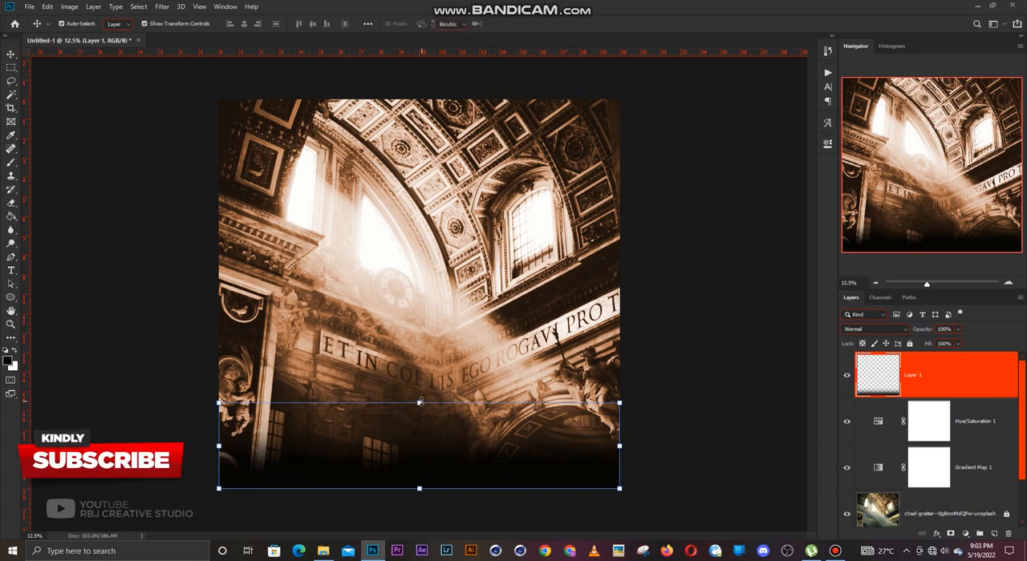
{"action": "left_click_drag", "start_coordinate": [420, 402], "coordinate": [430, 220]}
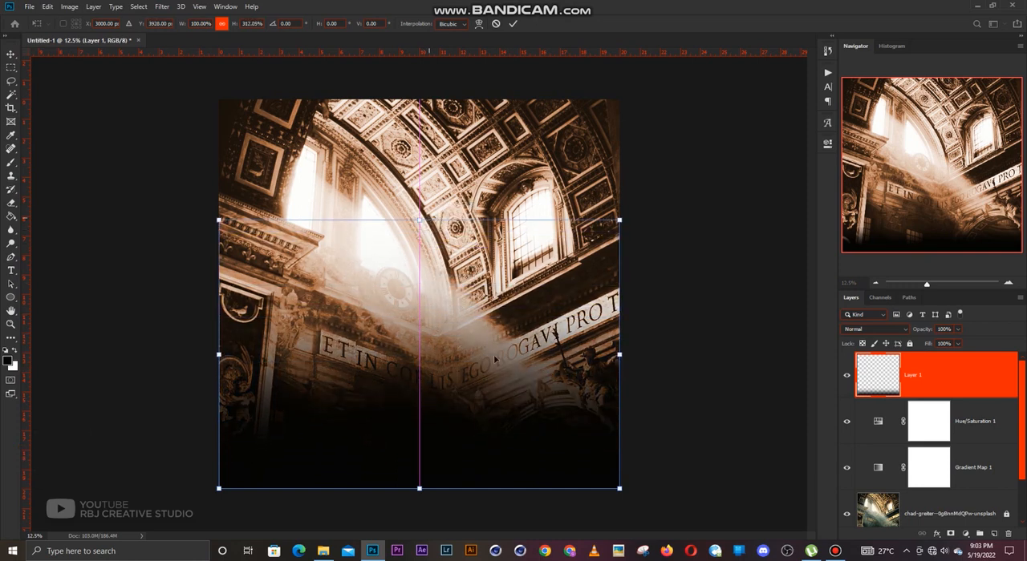
{"action": "left_click_drag", "start_coordinate": [495, 383], "coordinate": [493, 417]}
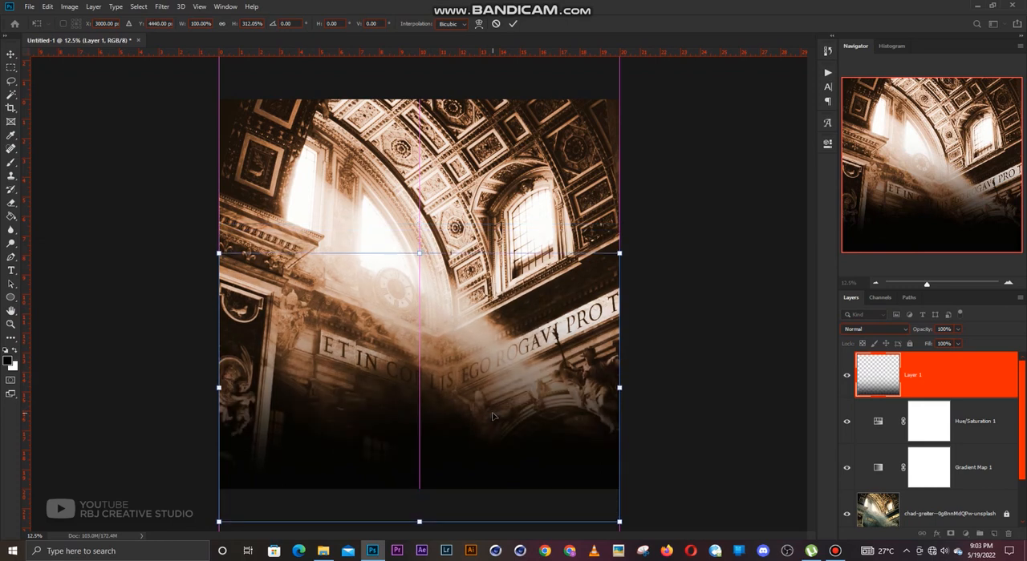
{"action": "key", "text": "Return"}
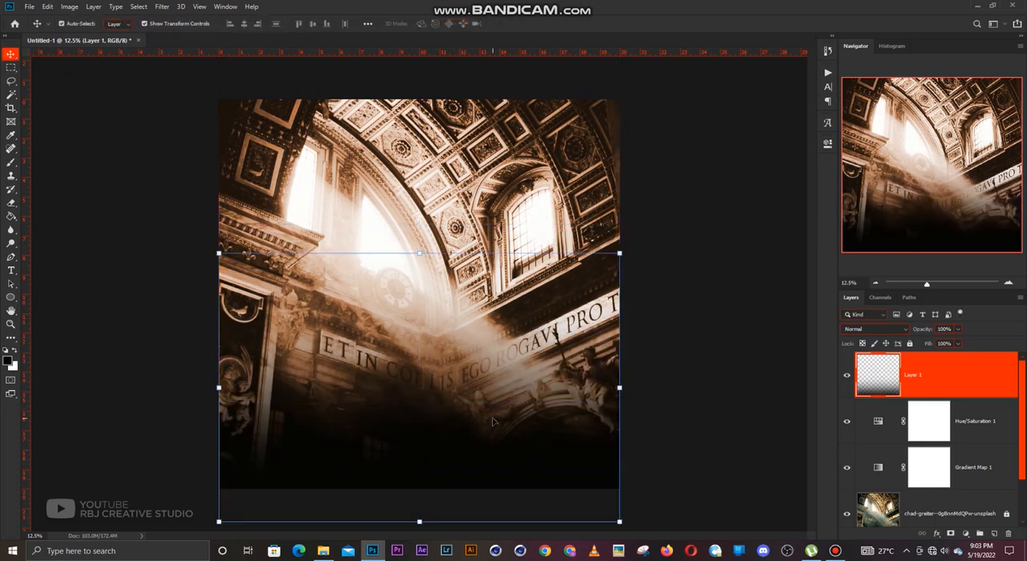
{"action": "left_click", "coordinate": [909, 344]}
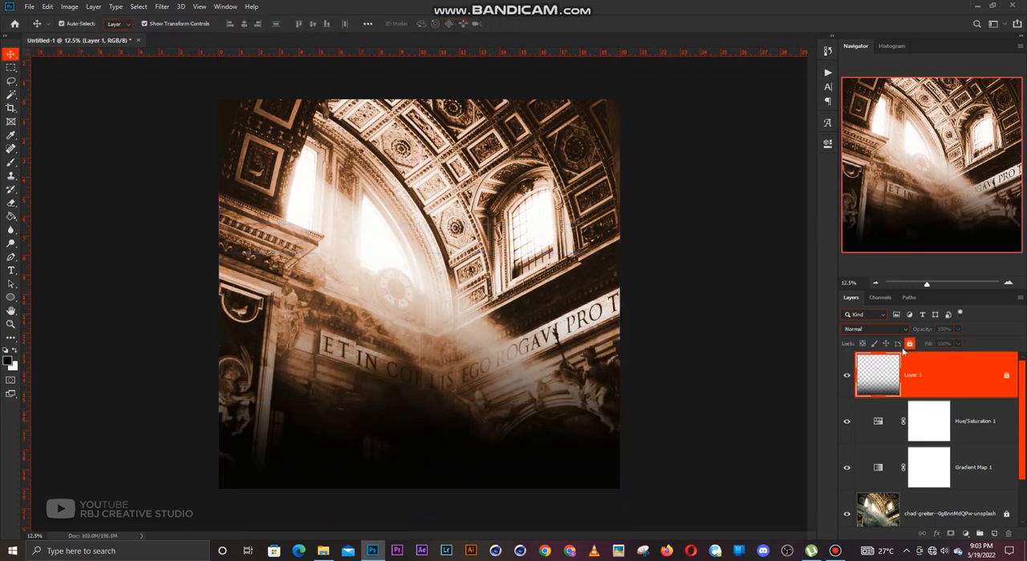
{"action": "left_click", "coordinate": [685, 338]}
Place the One Side flares image at 100% scale above the black fade layer.
{"action": "scroll", "coordinate": [476, 313], "scroll_direction": "up", "scroll_amount": 2}
{"action": "scroll", "coordinate": [475, 315], "scroll_direction": "down", "scroll_amount": 1}
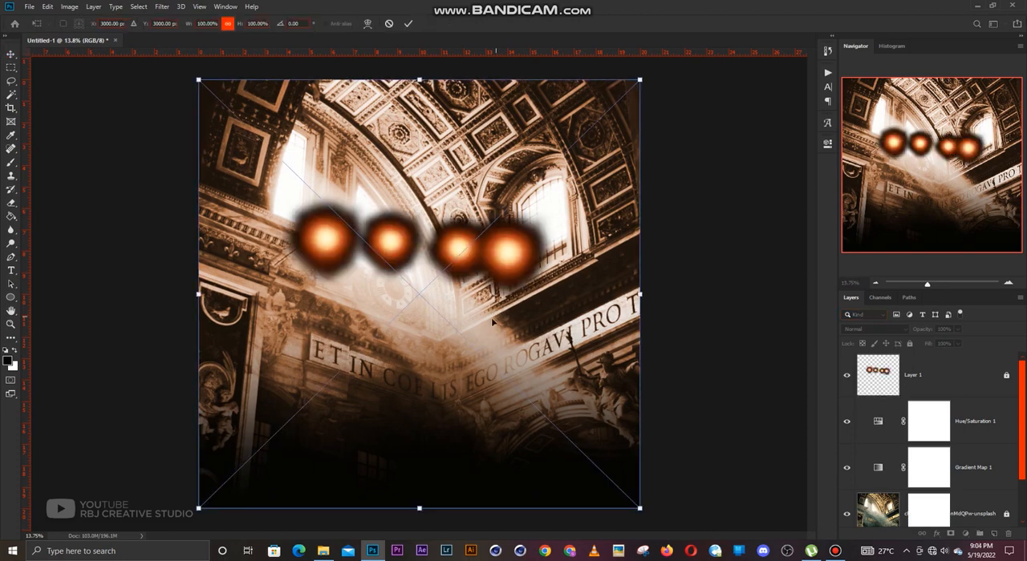
{"action": "key", "text": "Return"}
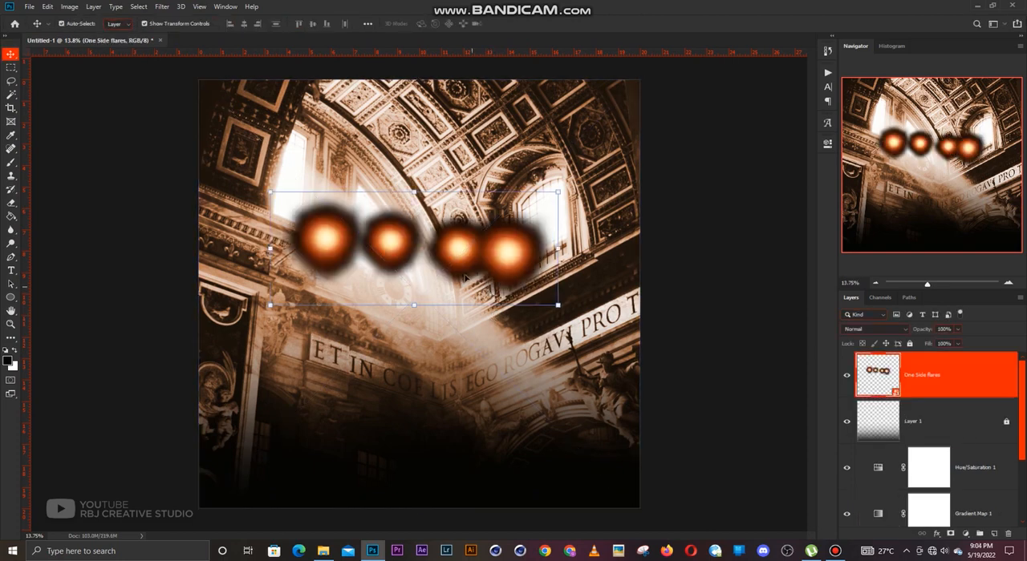
Rasterize the One Side flares layer and delete every flare except the leftmost one using a lasso selection.
{"action": "key", "text": "e"}
{"action": "left_click", "coordinate": [463, 279]}
{"action": "key", "text": "Return"}
{"action": "key", "text": "l"}
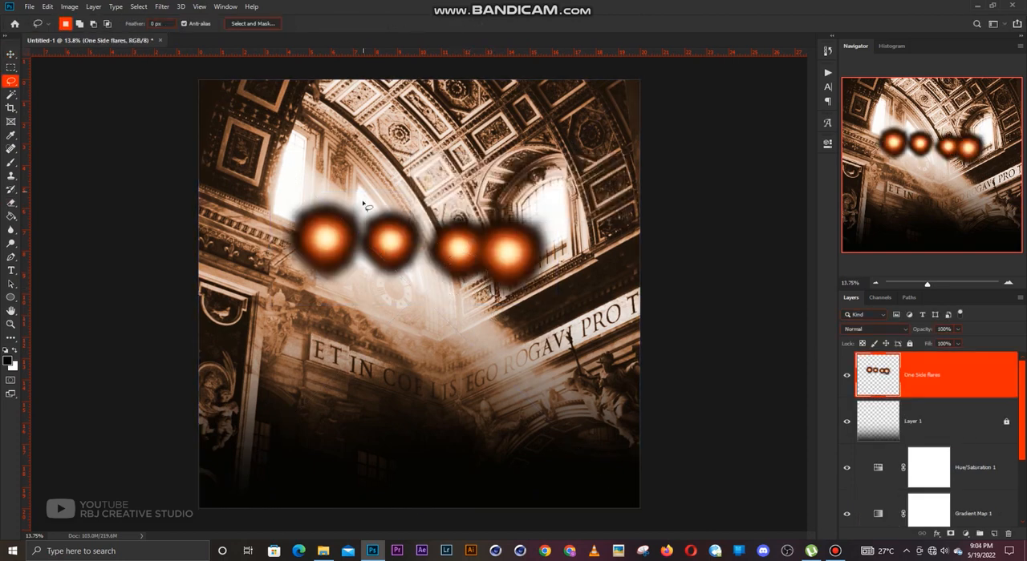
{"action": "mouse_move", "coordinate": [363, 196]}
{"action": "left_mouse_down"}
{"action": "mouse_move", "coordinate": [363, 300]}
{"action": "mouse_move", "coordinate": [503, 150]}
{"action": "mouse_move", "coordinate": [363, 193]}
{"action": "left_mouse_up"}
{"action": "key", "text": "Delete"}
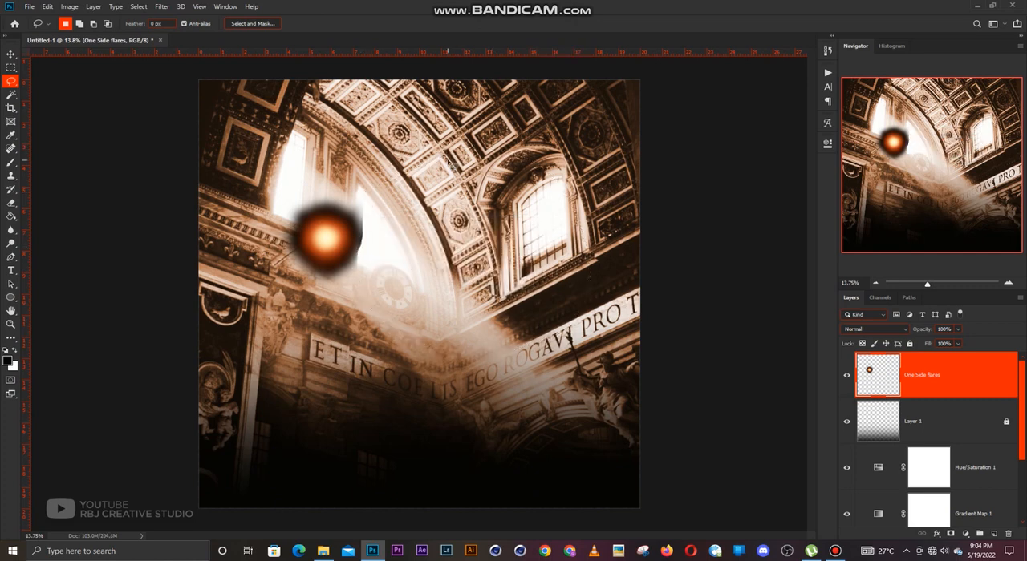
Move the remaining flare slightly down and to the right, and erase its hard cut edge with the soft Eraser.
{"action": "key", "text": "v"}
{"action": "mouse_move", "coordinate": [325, 239]}
{"action": "left_mouse_down"}
{"action": "mouse_move", "coordinate": [409, 267]}
{"action": "mouse_move", "coordinate": [385, 264]}
{"action": "left_mouse_up"}
{"action": "key", "text": "e"}
{"action": "scroll", "coordinate": [409, 240], "scroll_direction": "up", "scroll_amount": 1}
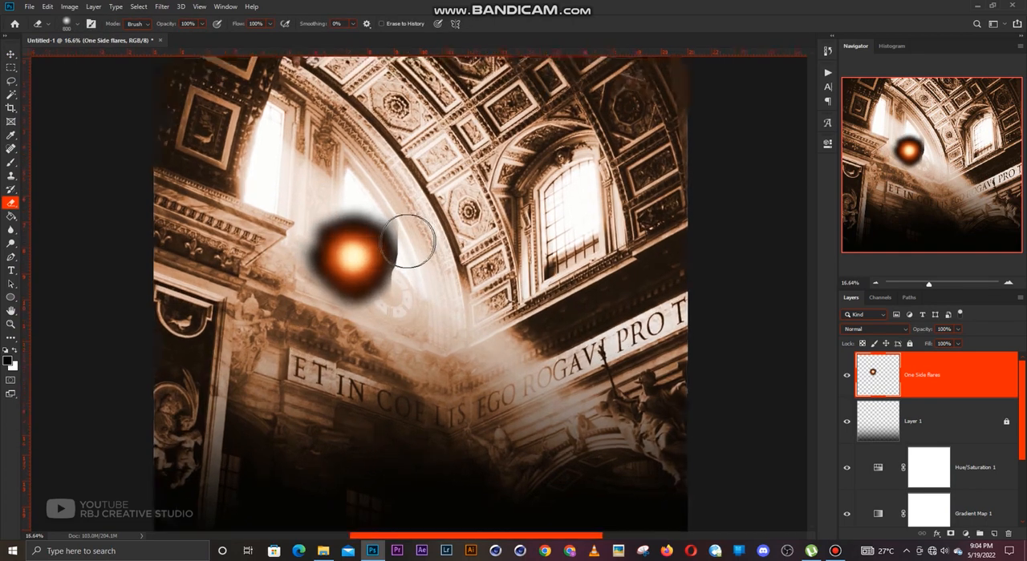
{"action": "mouse_move", "coordinate": [405, 292]}
{"action": "left_mouse_down"}
{"action": "mouse_move", "coordinate": [401, 304]}
{"action": "mouse_move", "coordinate": [417, 225]}
{"action": "mouse_move", "coordinate": [429, 230]}
{"action": "left_mouse_up"}
Enlarge the flare to 430.95% and set its layer's blend mode to Screen.
{"action": "key", "text": "ctrl+t"}
{"action": "scroll", "coordinate": [432, 224], "scroll_direction": "down", "scroll_amount": 3}
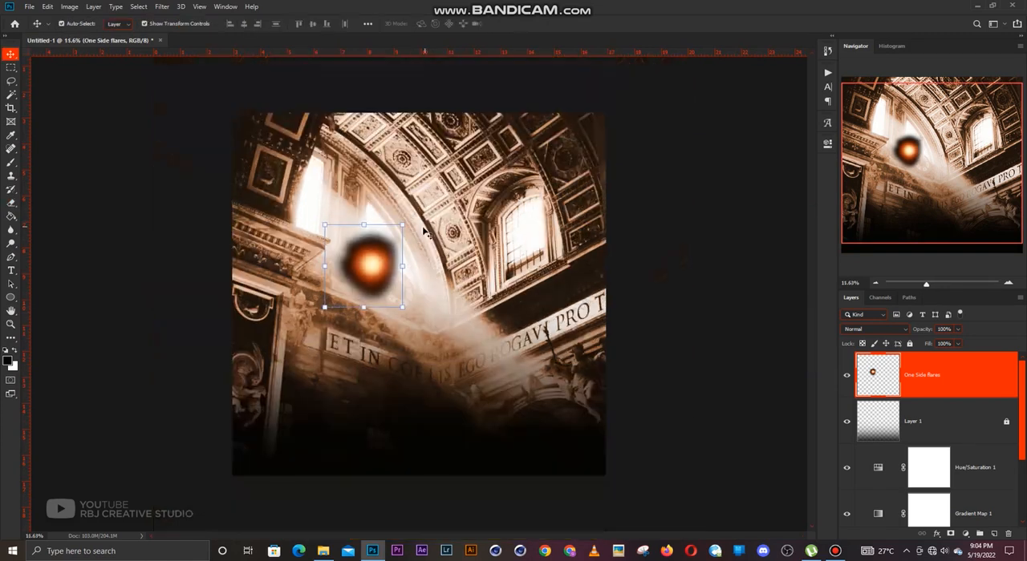
{"action": "left_click_drag", "start_coordinate": [409, 275], "coordinate": [439, 281]}
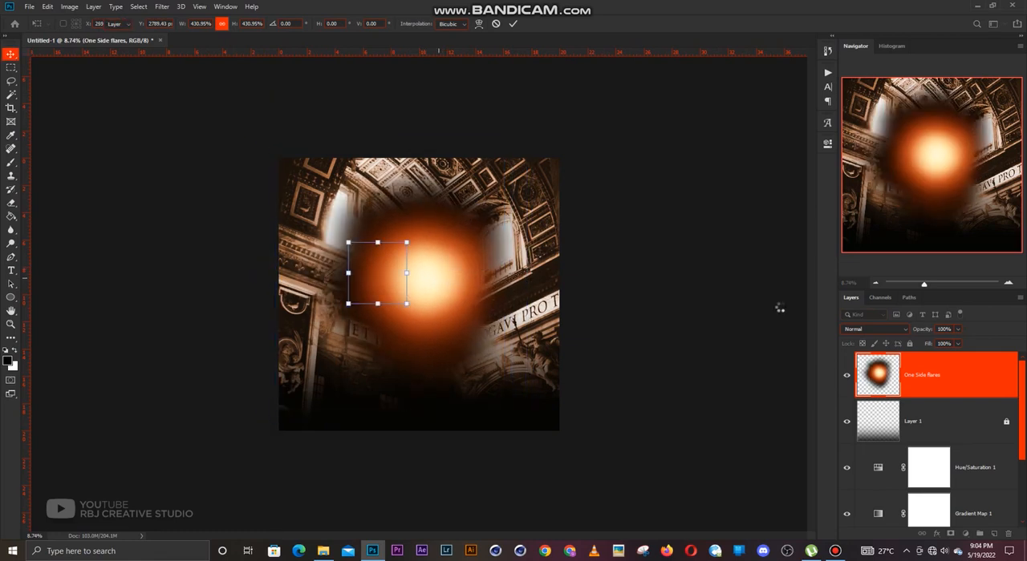
{"action": "key", "text": "Return"}
{"action": "left_click", "coordinate": [857, 329]}
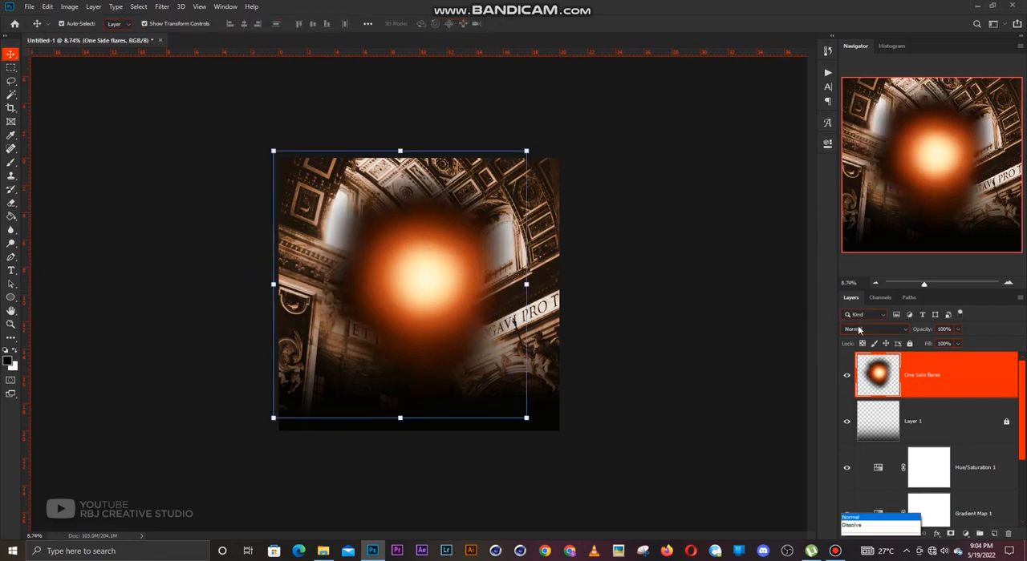
{"action": "left_click", "coordinate": [862, 365]}
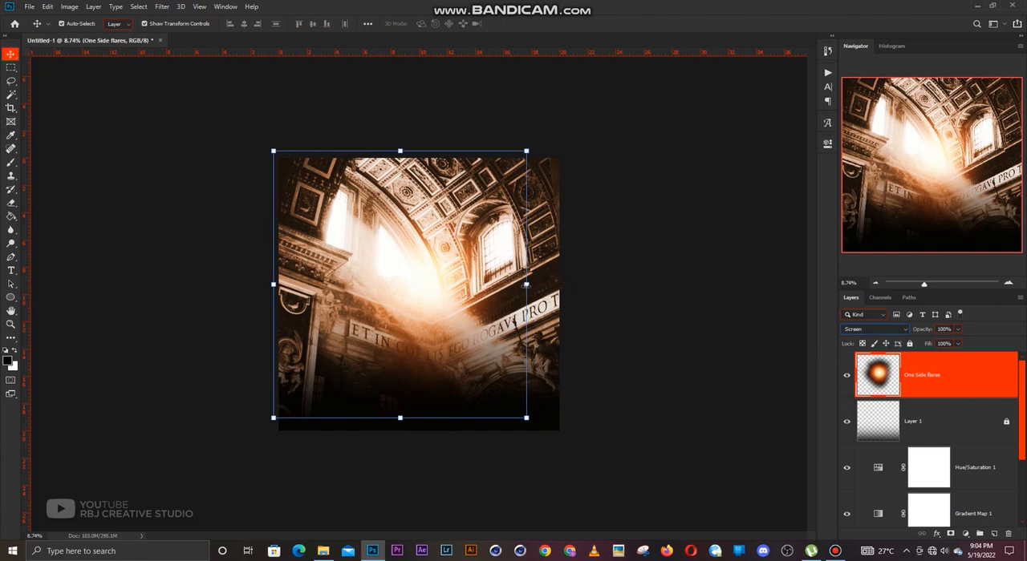
Enlarge the glowing flare slightly toward the canvas's right edge, adjust its position, and lock its layer.
{"action": "left_click_drag", "start_coordinate": [526, 284], "coordinate": [559, 284]}
{"action": "left_click_drag", "start_coordinate": [462, 288], "coordinate": [459, 280]}
{"action": "key", "text": "Return"}
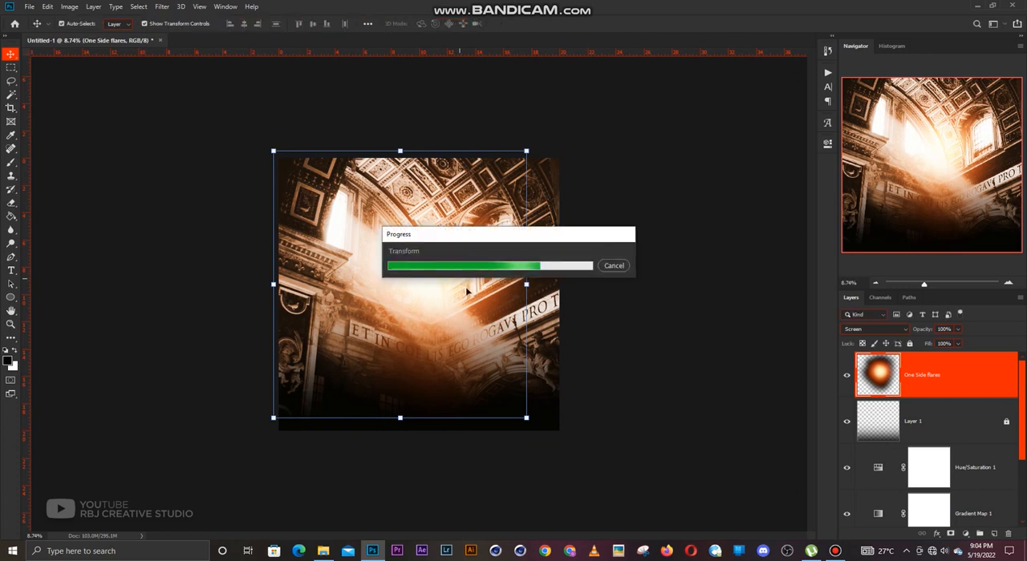
{"action": "left_click", "coordinate": [909, 344]}
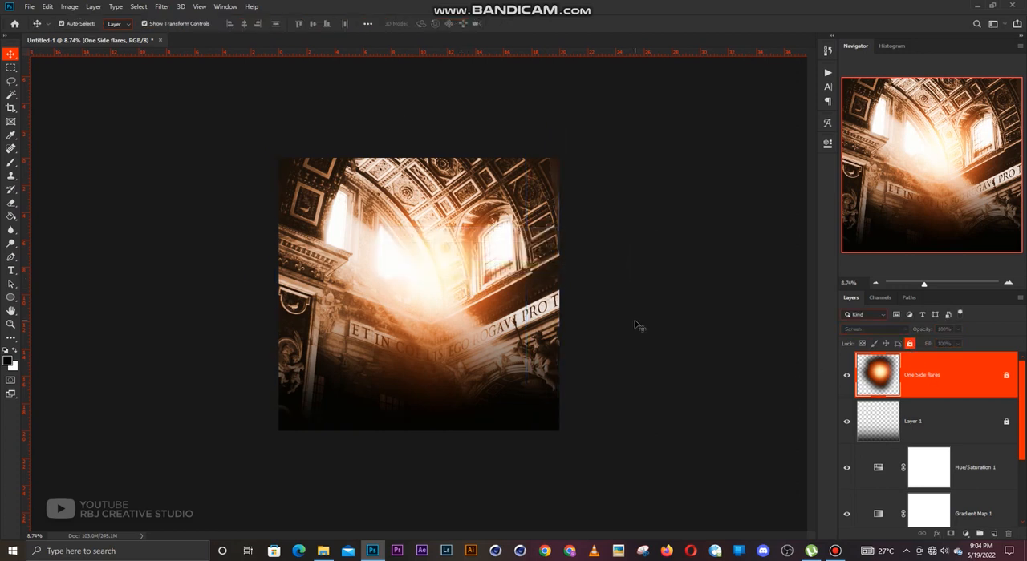
{"action": "left_click", "coordinate": [639, 326]}
{"action": "scroll", "coordinate": [484, 327], "scroll_direction": "up", "scroll_amount": 2}
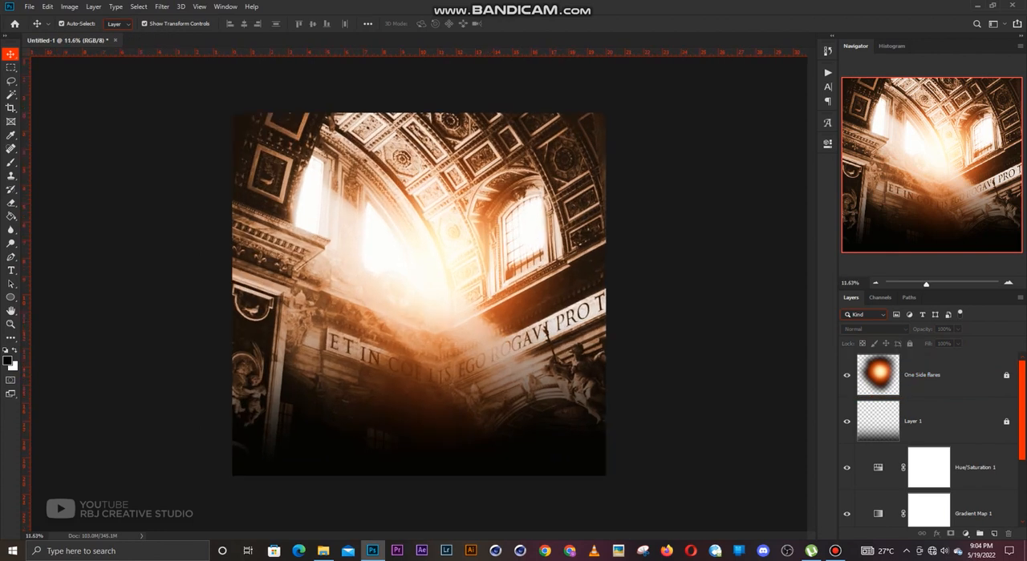
Place the cutout of the man in the blue suit at 49.44% scale, standing on the canvas's lower edge.
{"action": "left_click_drag", "start_coordinate": [473, 293], "coordinate": [462, 283]}
{"action": "left_click_drag", "start_coordinate": [419, 114], "coordinate": [419, 167]}
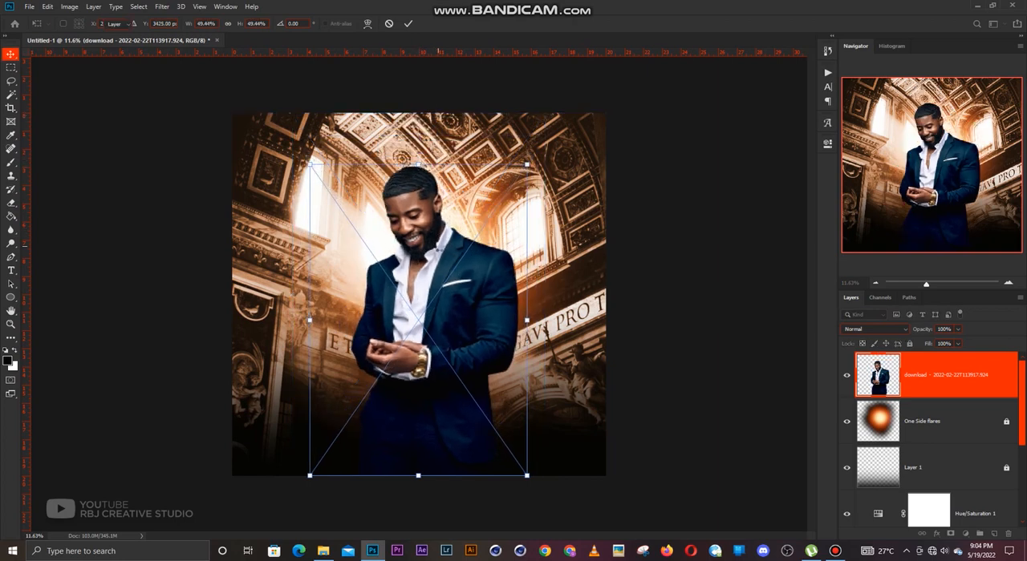
{"action": "key", "text": "Return"}
{"action": "left_click", "coordinate": [643, 268]}
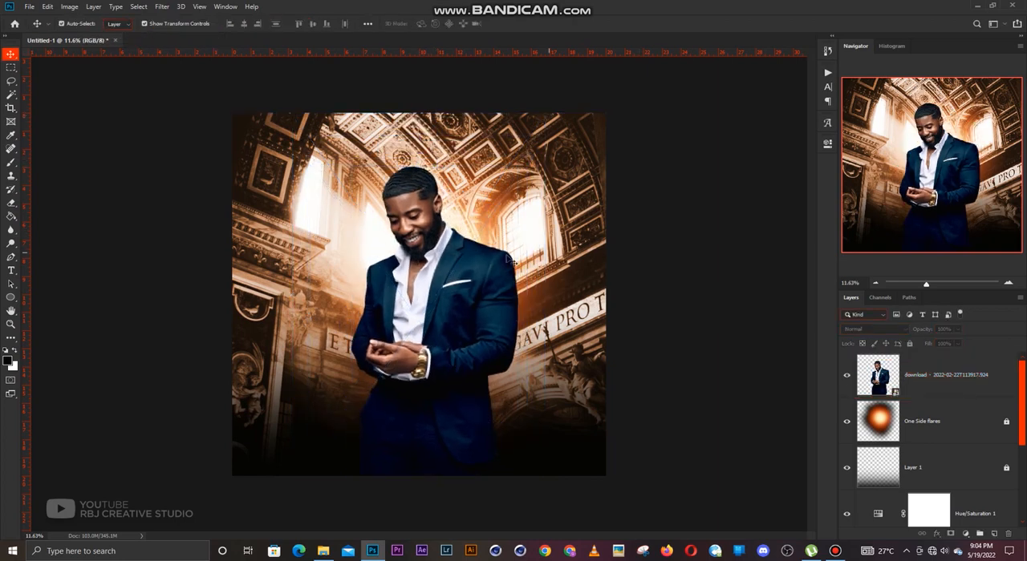
Duplicate the man's layer, rasterize the copy, and clip it to the original layer below.
{"action": "scroll", "coordinate": [434, 280], "scroll_direction": "up", "scroll_amount": 1}
{"action": "scroll", "coordinate": [437, 282], "scroll_direction": "up", "scroll_amount": 1}
{"action": "scroll", "coordinate": [437, 282], "scroll_direction": "down", "scroll_amount": 1}
{"action": "left_click", "coordinate": [437, 282]}
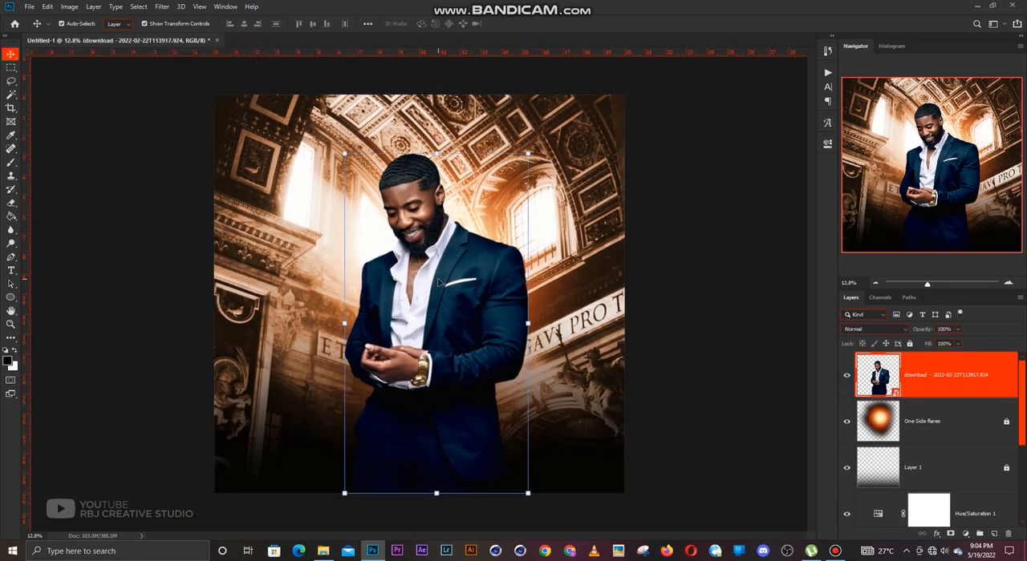
{"action": "key", "text": "ctrl+j"}
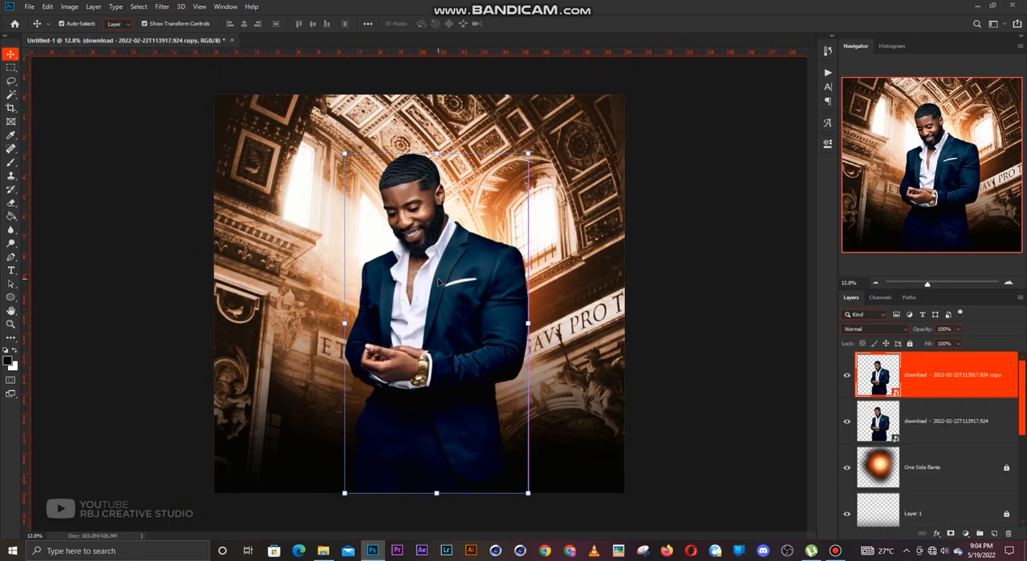
{"action": "key", "text": "e"}
{"action": "left_click", "coordinate": [459, 276]}
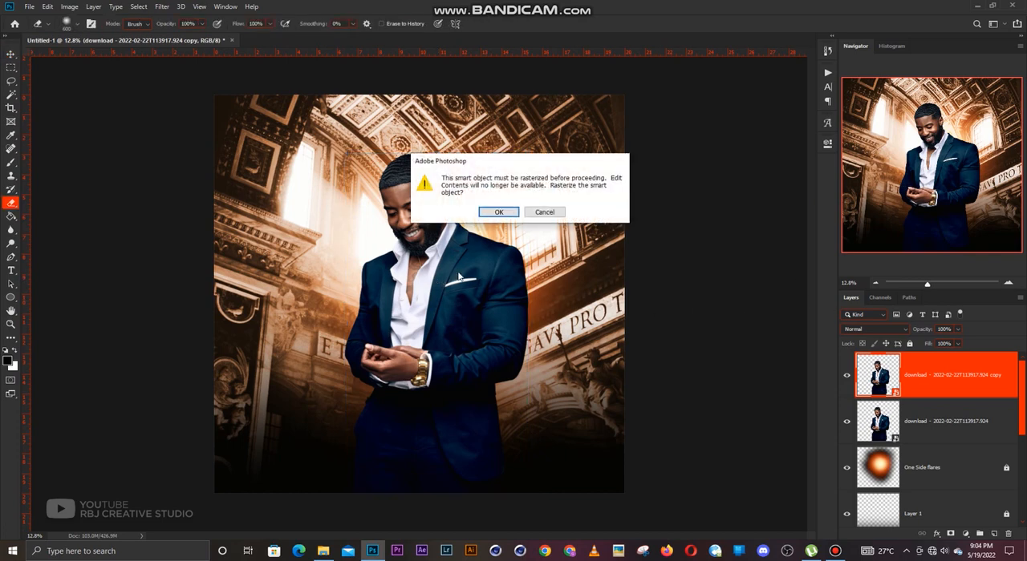
{"action": "key", "text": "Escape"}
{"action": "key", "text": "v"}
{"action": "scroll", "coordinate": [476, 262], "scroll_direction": "up", "scroll_amount": 1}
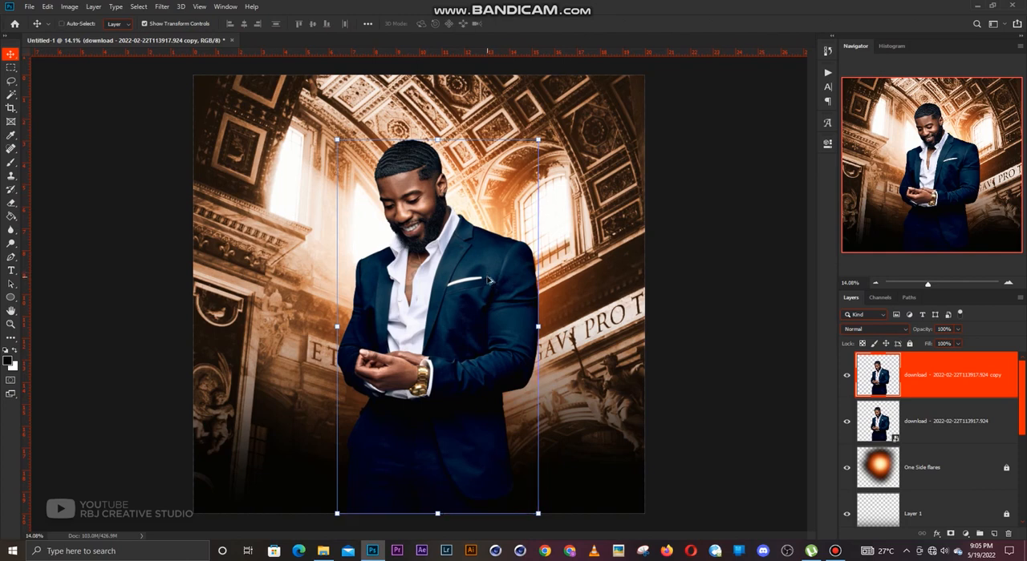
{"action": "key", "text": "ctrl+alt+g"}
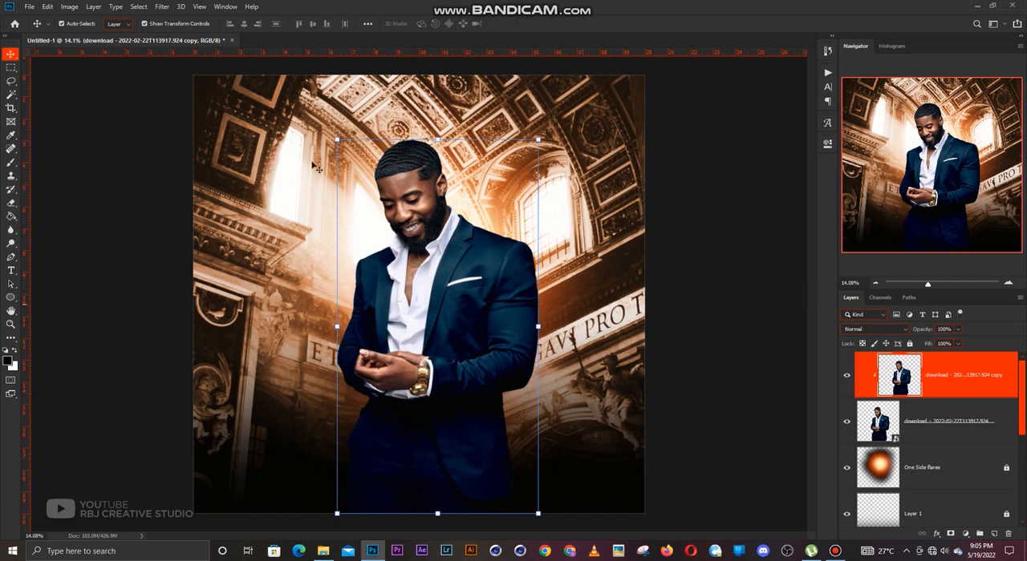
Open the clipped copy of the man in the Camera Raw Filter and set Clarity to +50.
{"action": "left_click", "coordinate": [161, 6]}
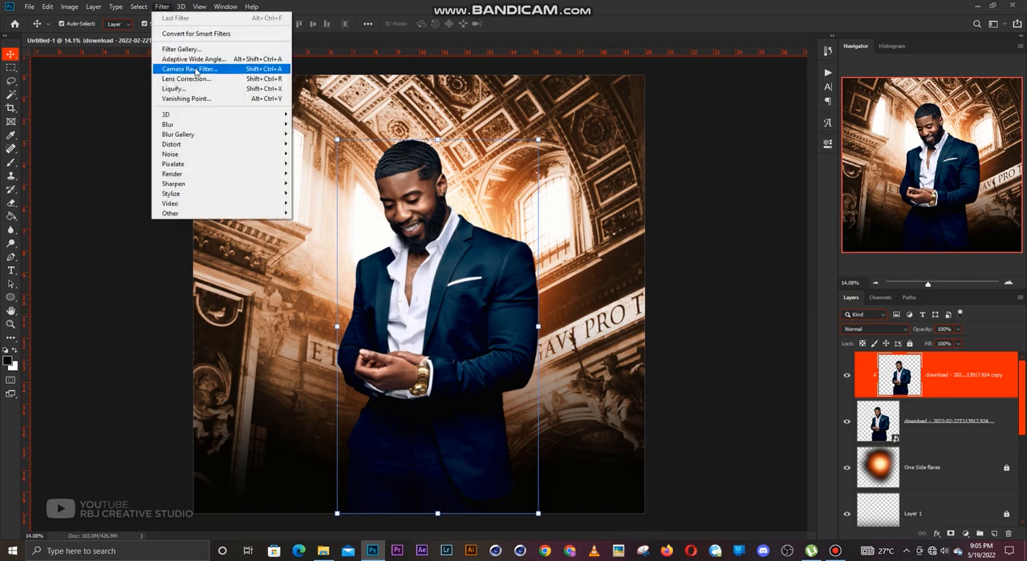
{"action": "left_click", "coordinate": [197, 69]}
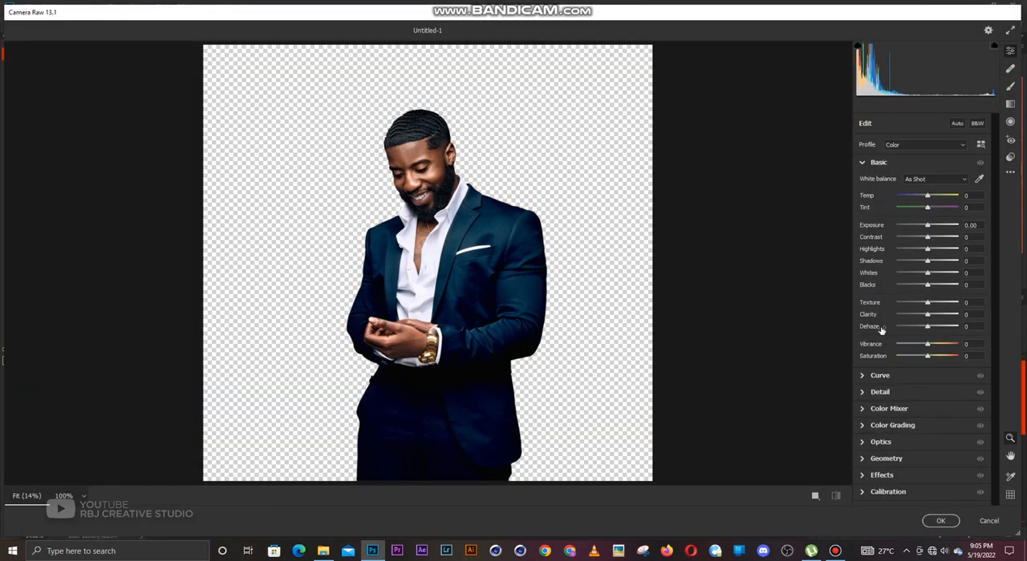
{"action": "left_click_drag", "start_coordinate": [928, 316], "coordinate": [941, 316]}
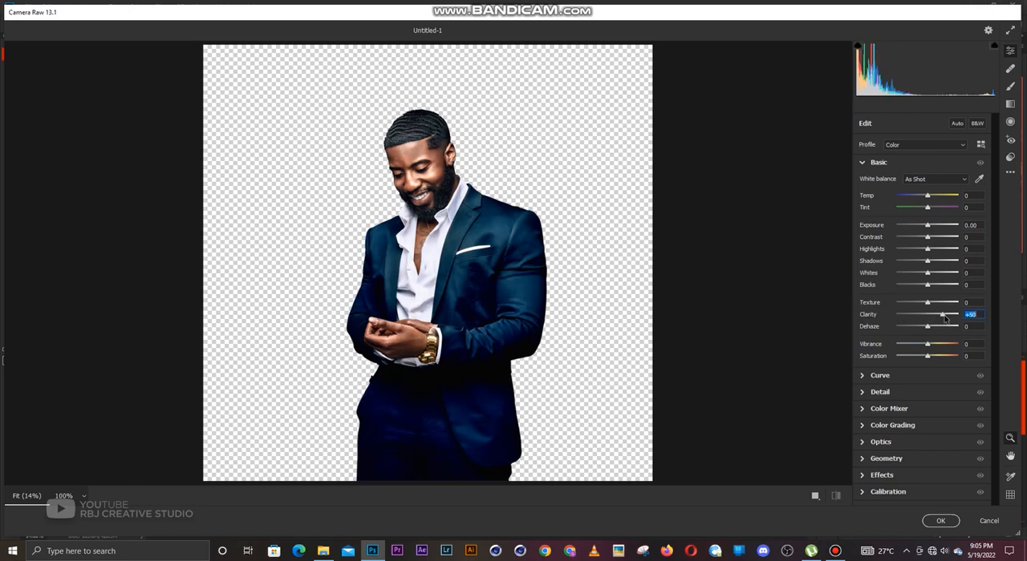
{"action": "left_click_drag", "start_coordinate": [944, 318], "coordinate": [945, 318]}
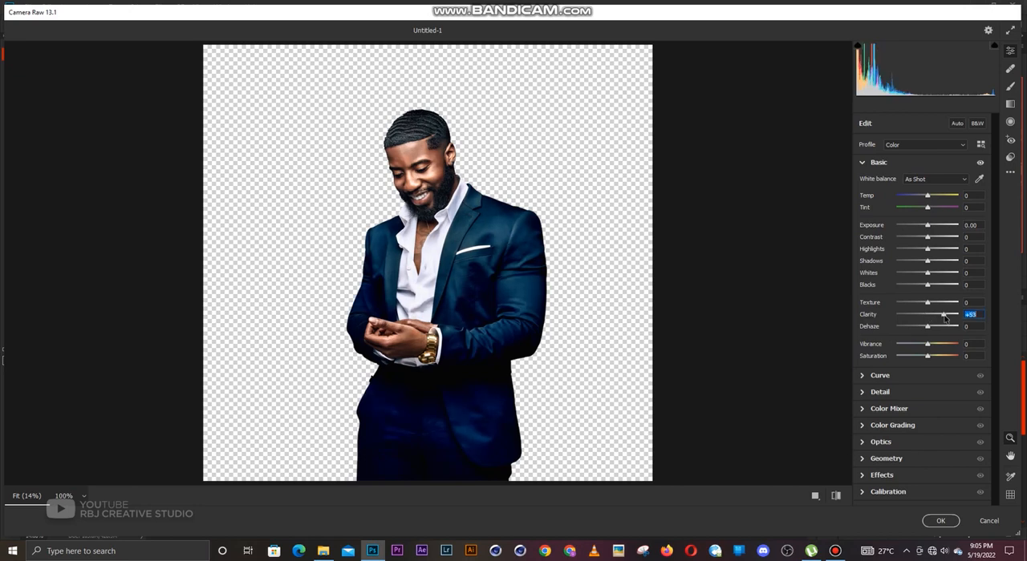
Apply the PSDESIRE - Intense _Dramatic Portraits preset to the man and accept the Camera Raw edit.
{"action": "left_click", "coordinate": [1010, 157]}
{"action": "left_click_drag", "start_coordinate": [994, 199], "coordinate": [994, 341]}
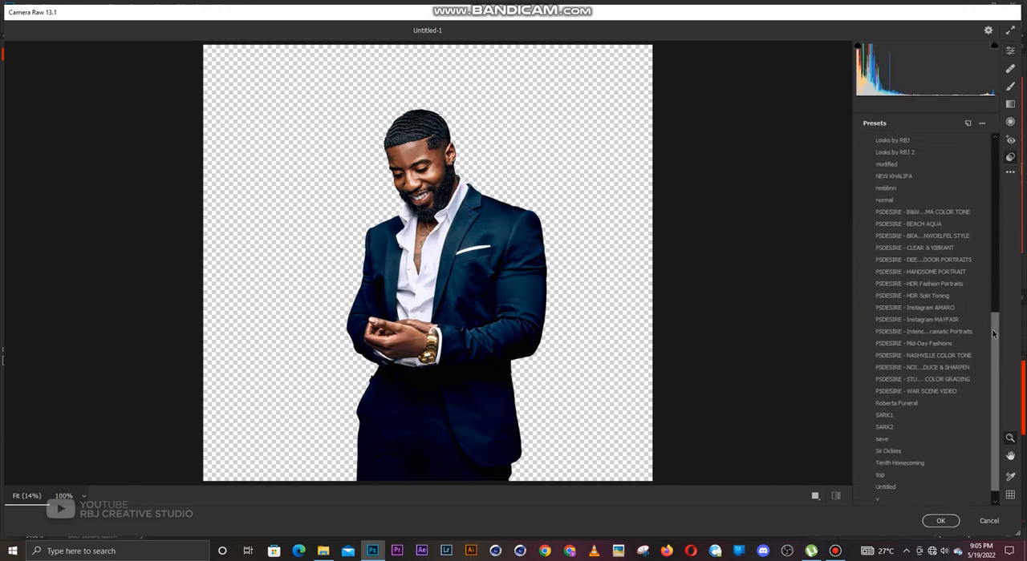
{"action": "left_click", "coordinate": [921, 332]}
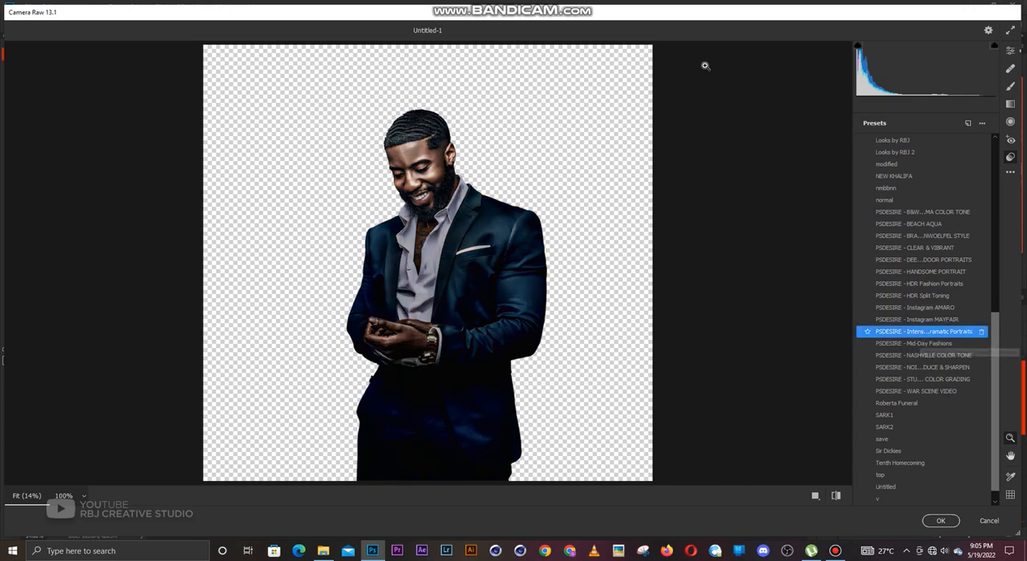
{"action": "left_click", "coordinate": [1010, 52]}
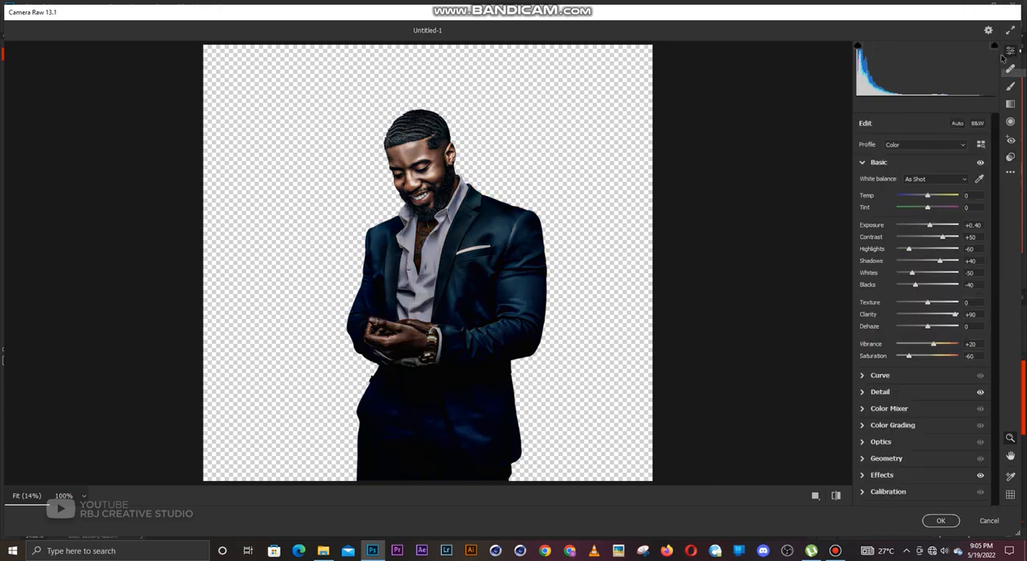
{"action": "left_click", "coordinate": [940, 520]}
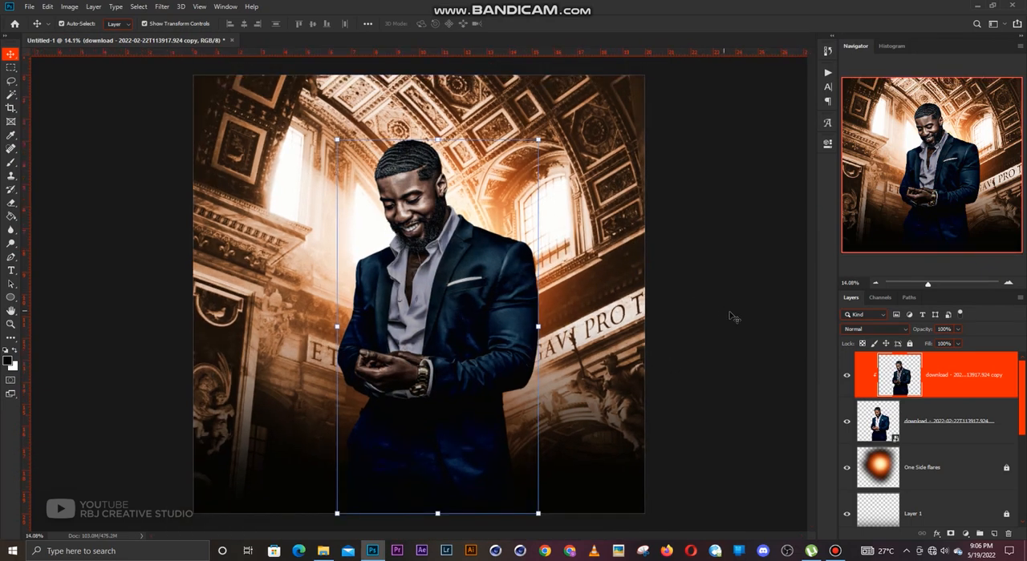
Reduce the filtered copy's opacity to 47% and toggle its visibility to compare it with the original.
{"action": "left_click", "coordinate": [958, 331]}
{"action": "left_click_drag", "start_coordinate": [960, 343], "coordinate": [928, 343]}
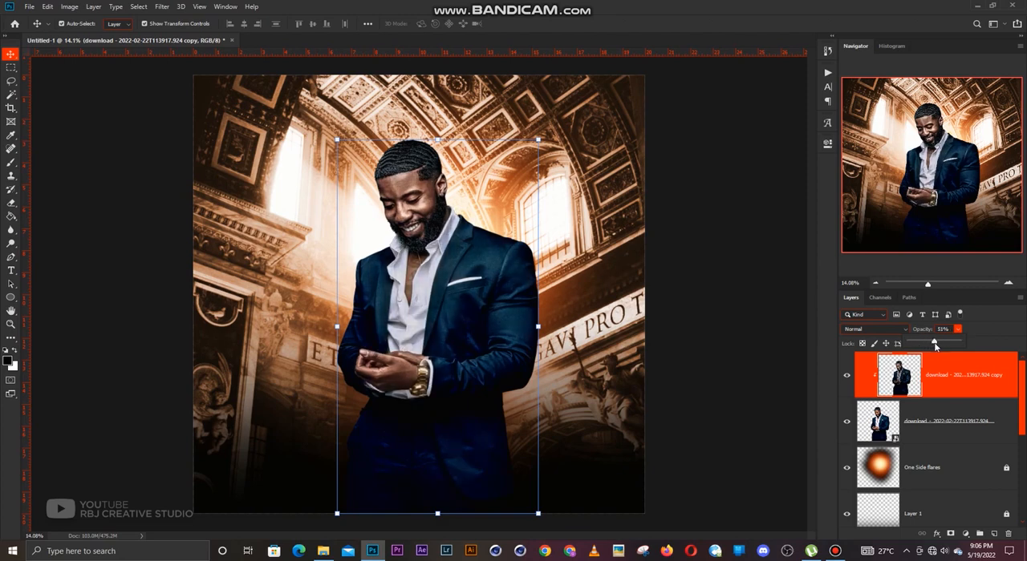
{"action": "left_click", "coordinate": [941, 383]}
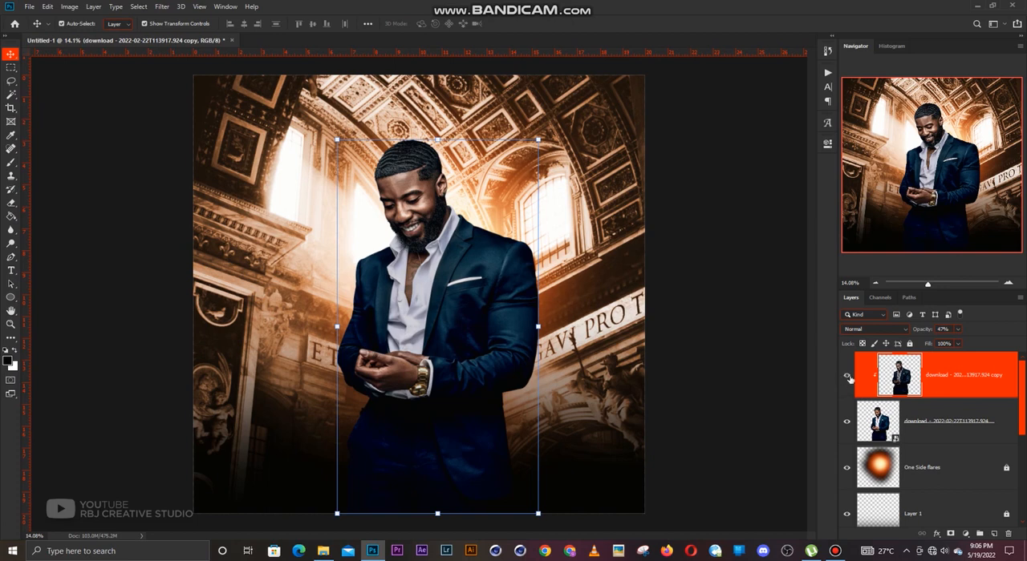
{"action": "left_click", "coordinate": [849, 379]}
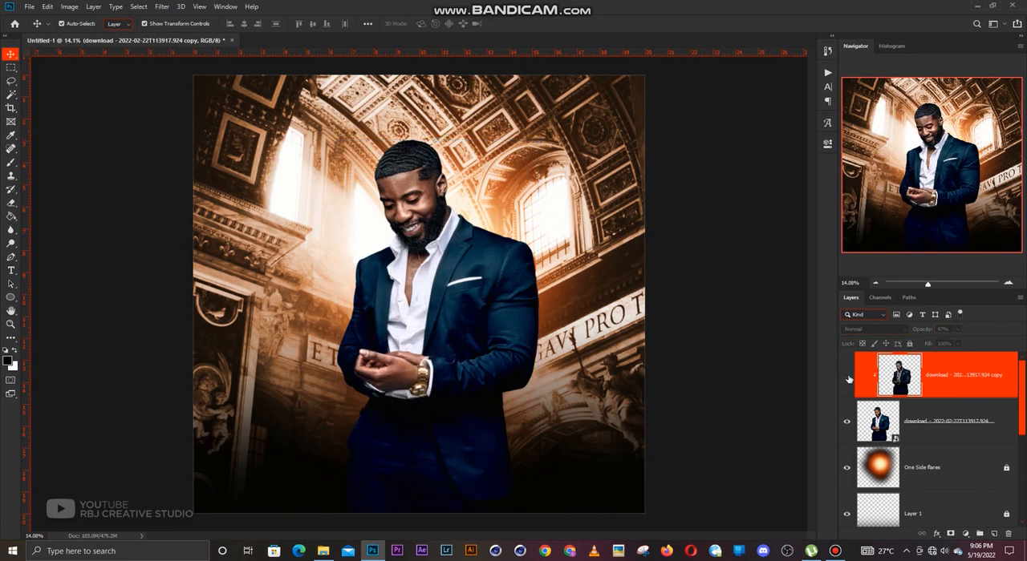
{"action": "left_click", "coordinate": [848, 380]}
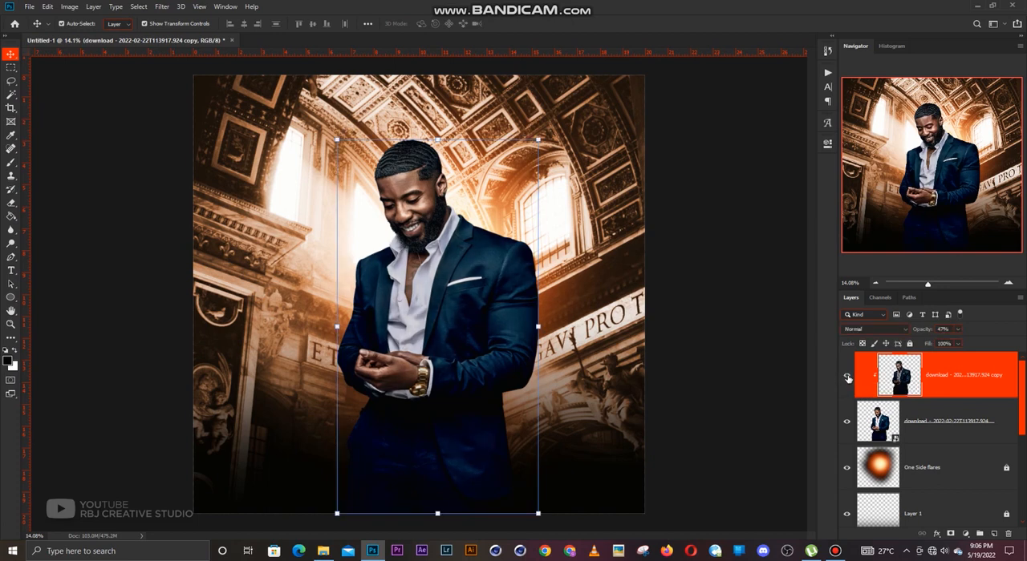
{"action": "left_click", "coordinate": [705, 349]}
{"action": "scroll", "coordinate": [434, 277], "scroll_direction": "up", "scroll_amount": 1}
{"action": "scroll", "coordinate": [433, 277], "scroll_direction": "down", "scroll_amount": 1}
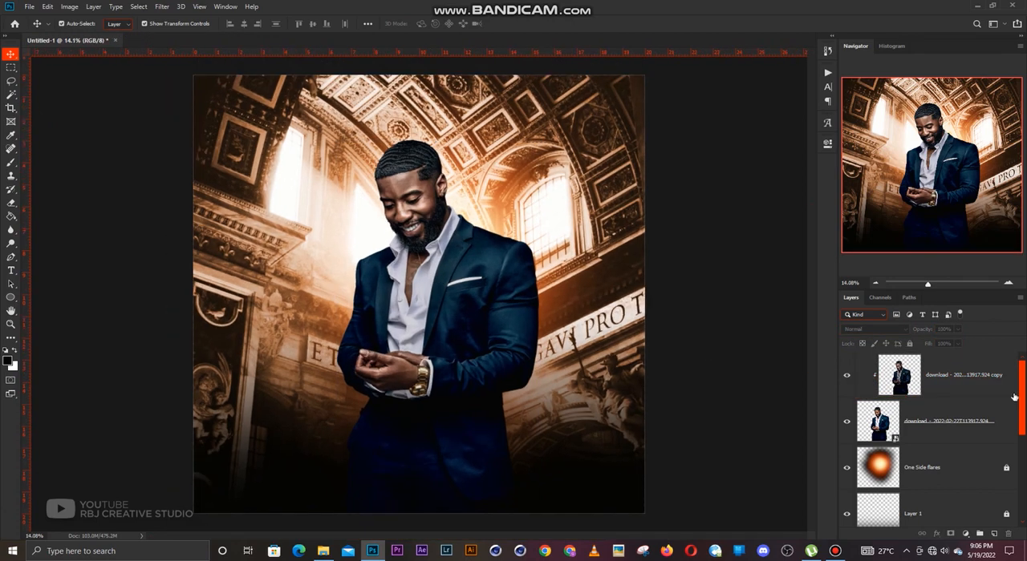
Add a Color Balance adjustment layer above the man's filtered copy and clip it to the man.
{"action": "left_click", "coordinate": [967, 385]}
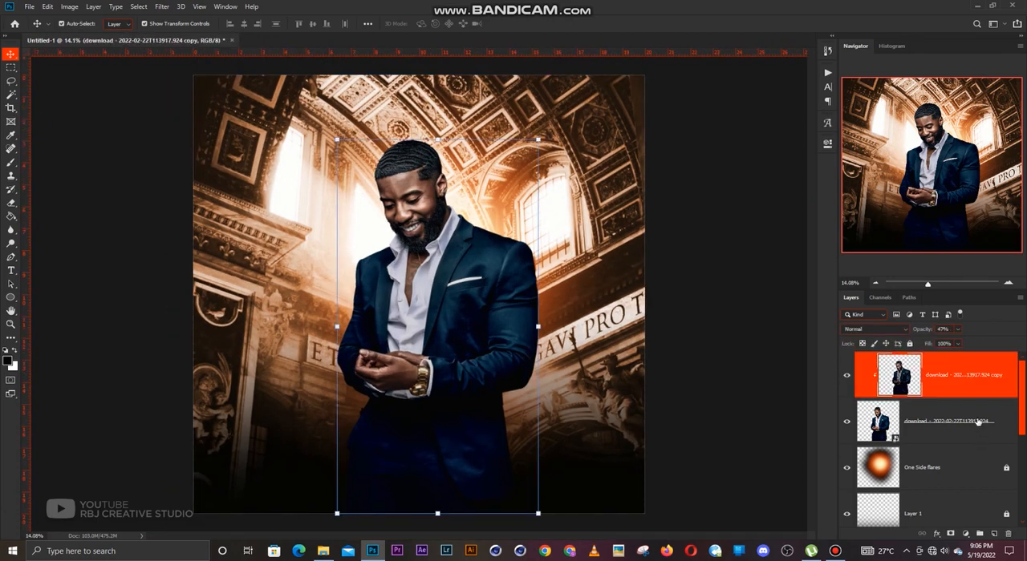
{"action": "left_click", "coordinate": [965, 535]}
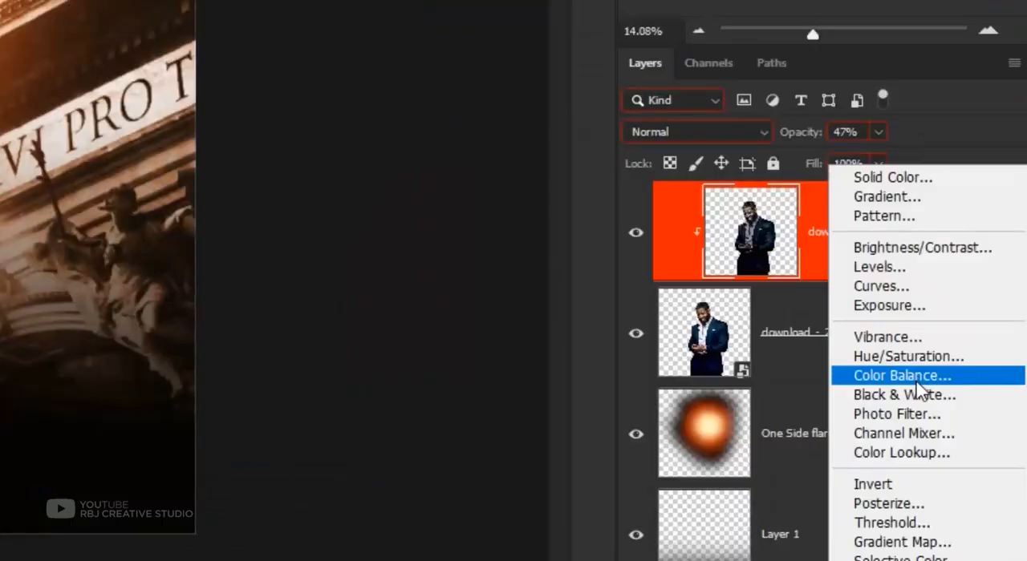
{"action": "left_click", "coordinate": [917, 384]}
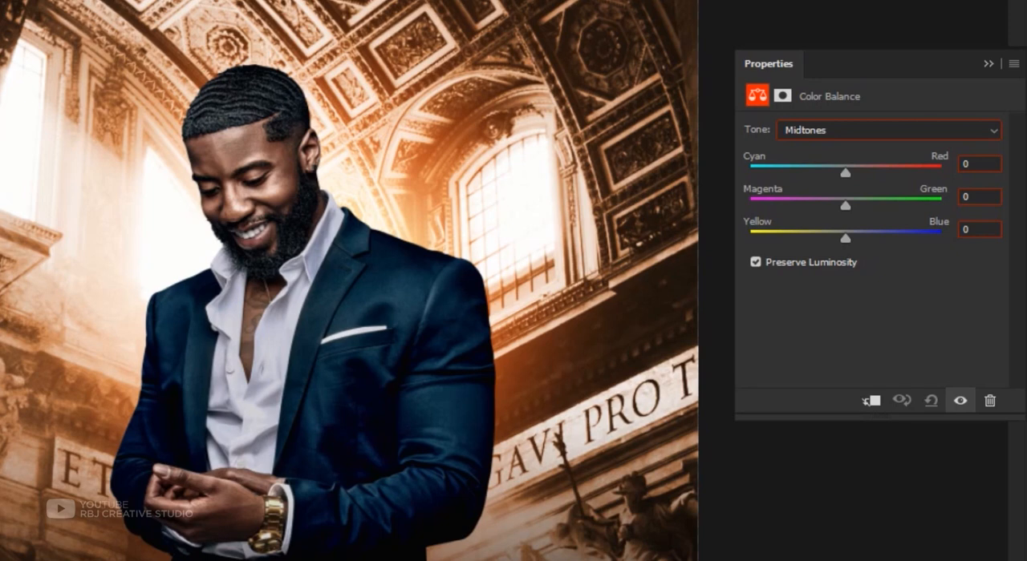
{"action": "key", "text": "ctrl+alt+g"}
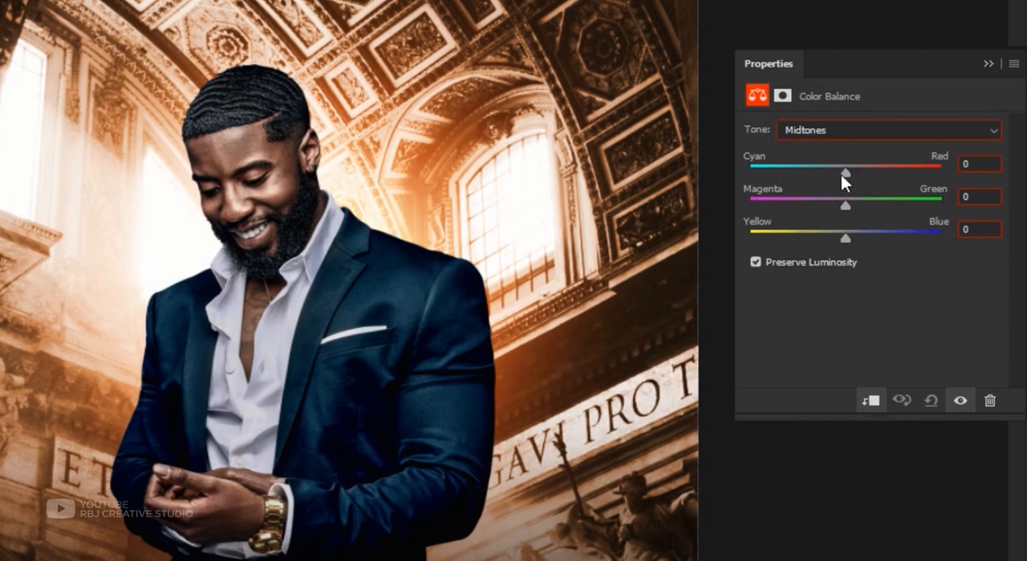
Shift the Color Balance midtones toward red with a Cyan-Red value of +28.
{"action": "left_click_drag", "start_coordinate": [847, 175], "coordinate": [872, 174]}
{"action": "scroll", "coordinate": [345, 232], "scroll_direction": "up", "scroll_amount": 3}
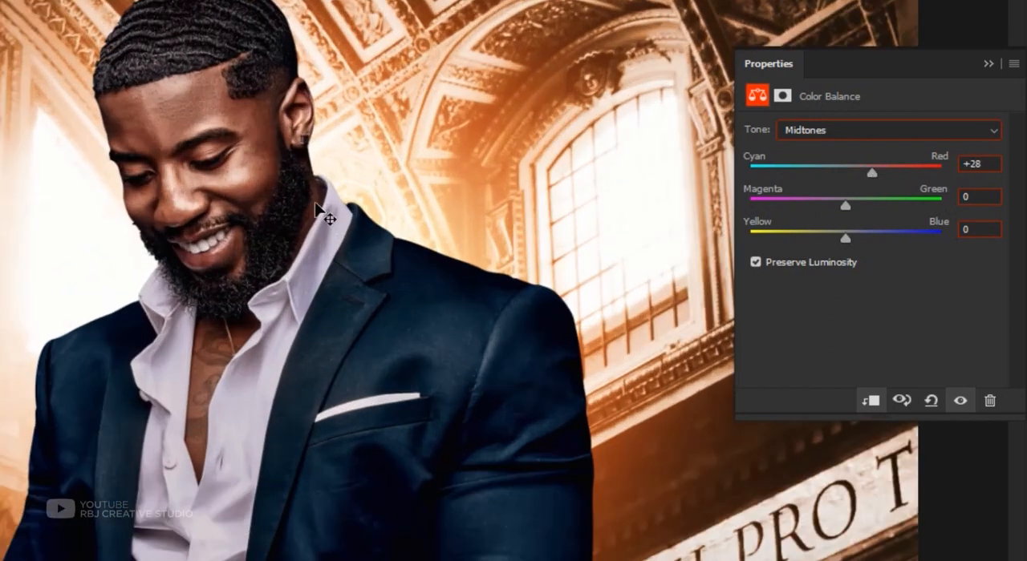
{"action": "left_click_drag", "start_coordinate": [259, 244], "coordinate": [316, 271]}
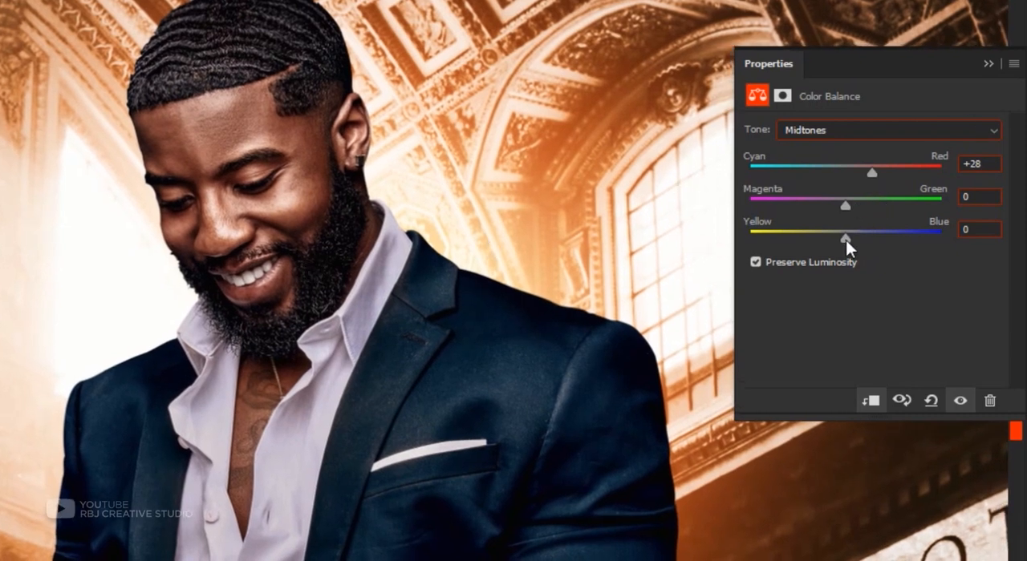
Set the Color Balance midtones' Yellow-Blue value to -21, close the adjustment settings and deselect the layer.
{"action": "left_click_drag", "start_coordinate": [845, 239], "coordinate": [858, 240]}
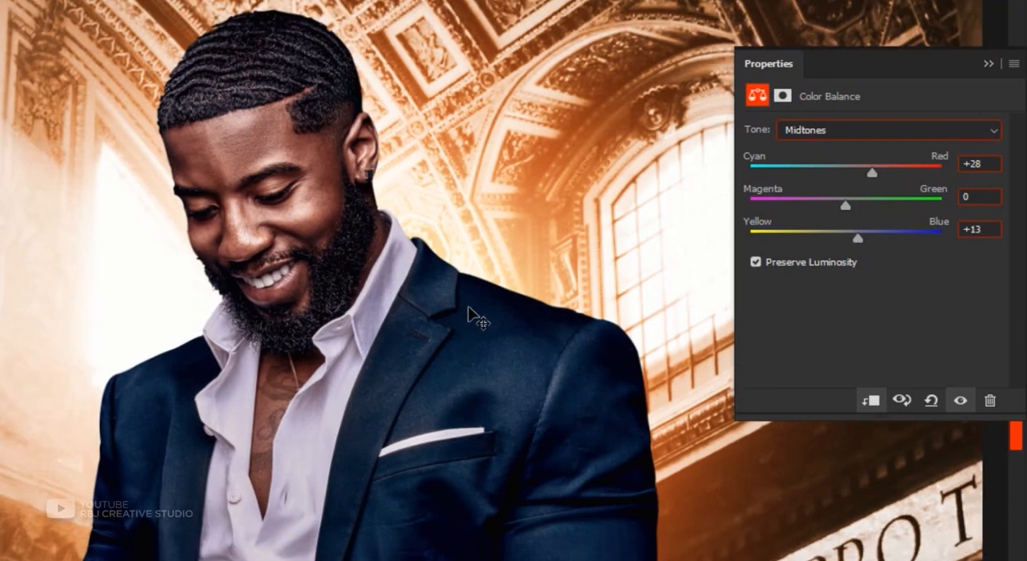
{"action": "left_click_drag", "start_coordinate": [859, 238], "coordinate": [825, 239]}
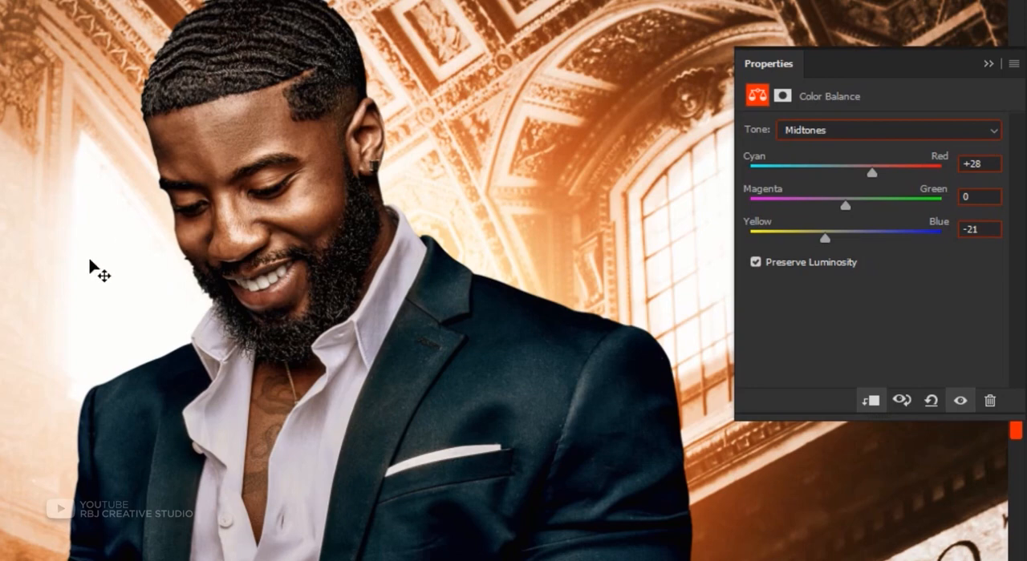
{"action": "key", "text": "ctrl+0"}
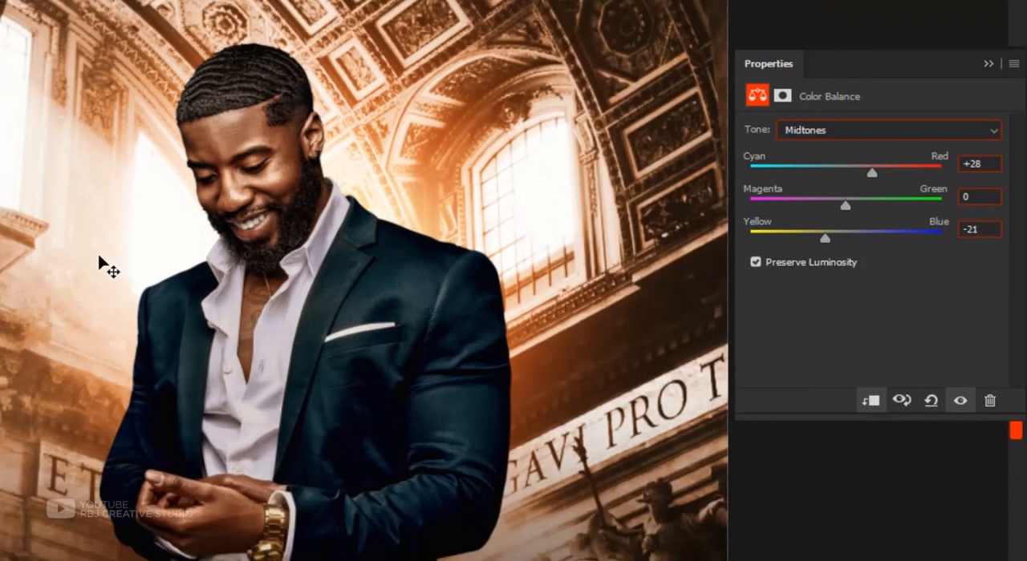
{"action": "left_click", "coordinate": [986, 63]}
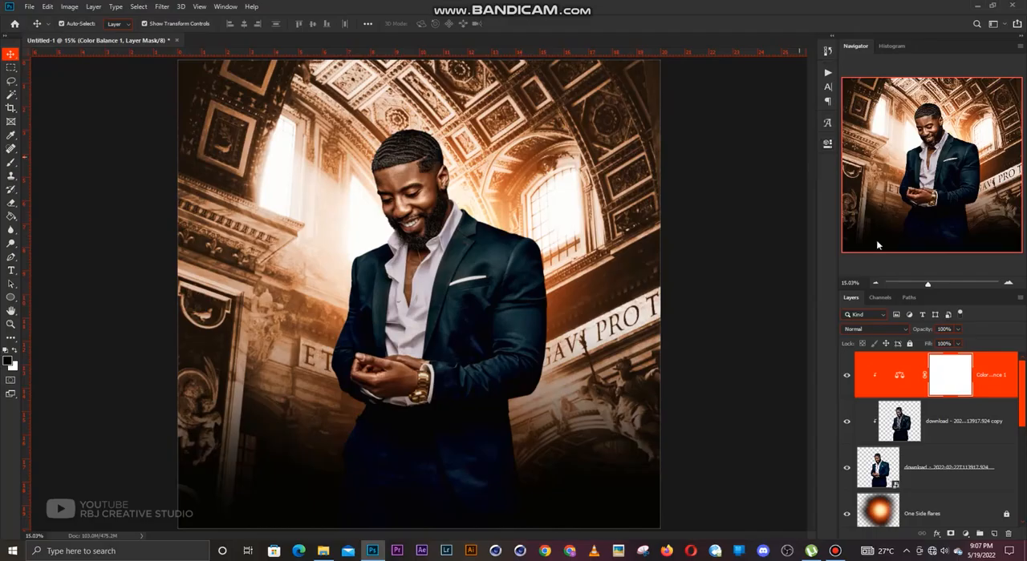
{"action": "left_click", "coordinate": [790, 357]}
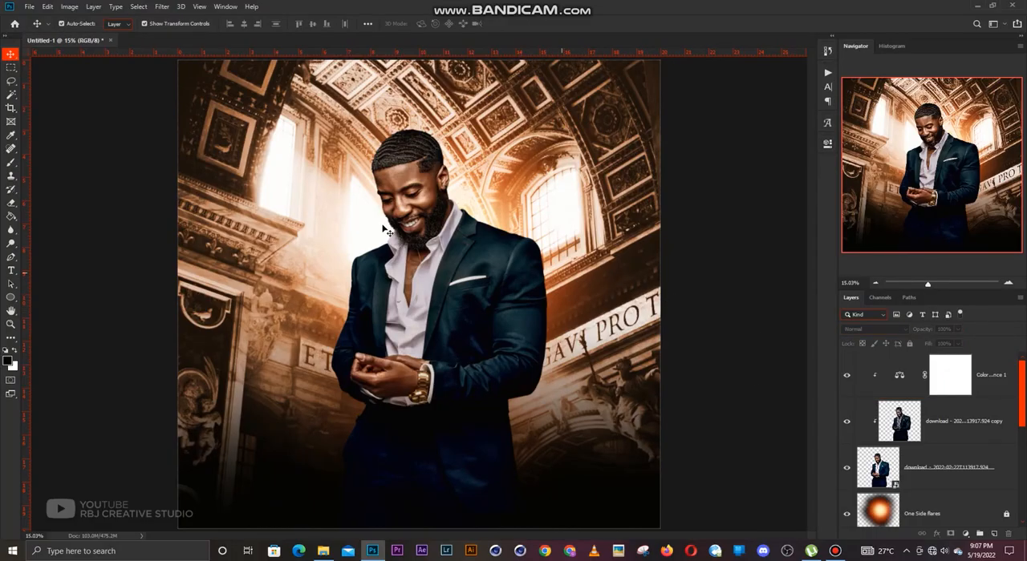
Add a Hue/Saturation adjustment layer clipped to the man, above the Color Balance layer, and enable Colorize.
{"action": "scroll", "coordinate": [430, 207], "scroll_direction": "up", "scroll_amount": 1}
{"action": "scroll", "coordinate": [430, 237], "scroll_direction": "down", "scroll_amount": 1}
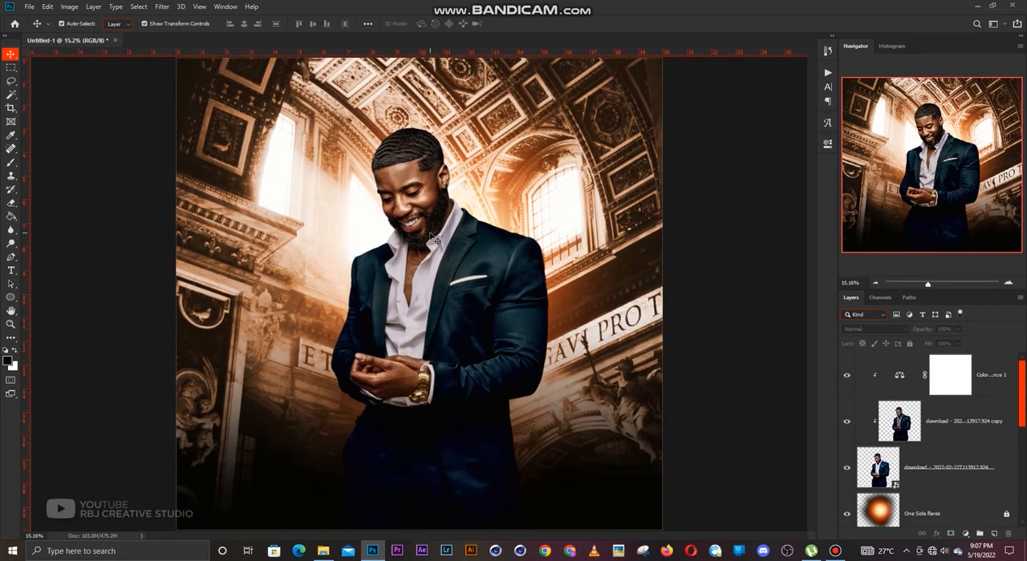
{"action": "left_click", "coordinate": [966, 534]}
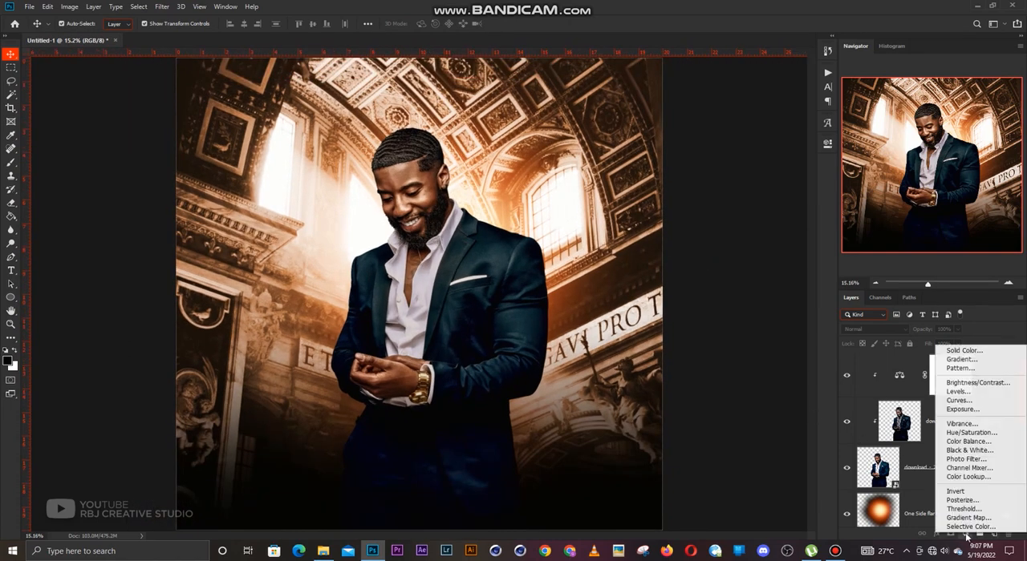
{"action": "left_click", "coordinate": [970, 432]}
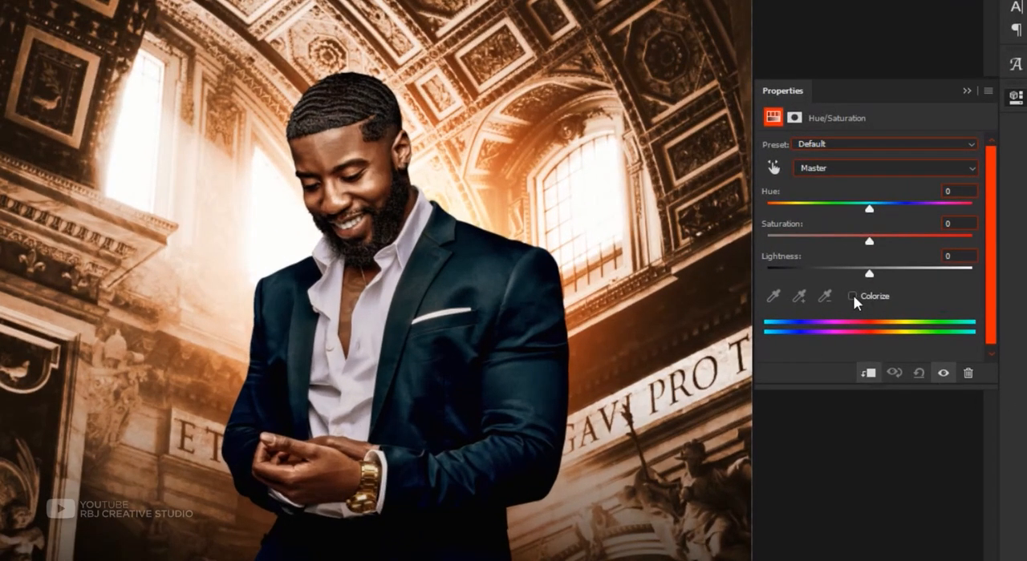
{"action": "left_click", "coordinate": [851, 296]}
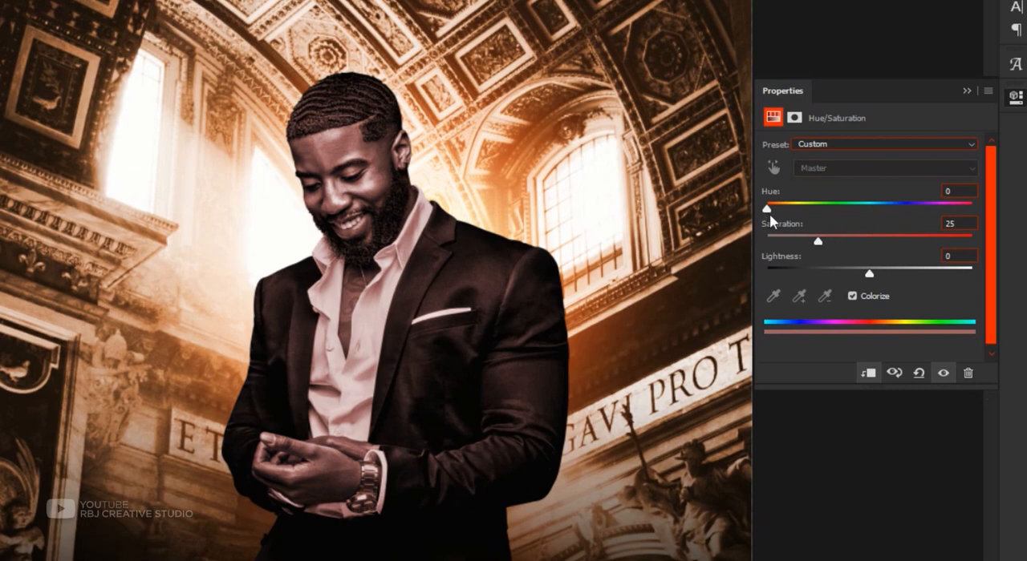
Tint the man orange with Hue 11, Saturation 60 and Lightness +25, and close the adjustment settings.
{"action": "left_click_drag", "start_coordinate": [768, 210], "coordinate": [778, 212]}
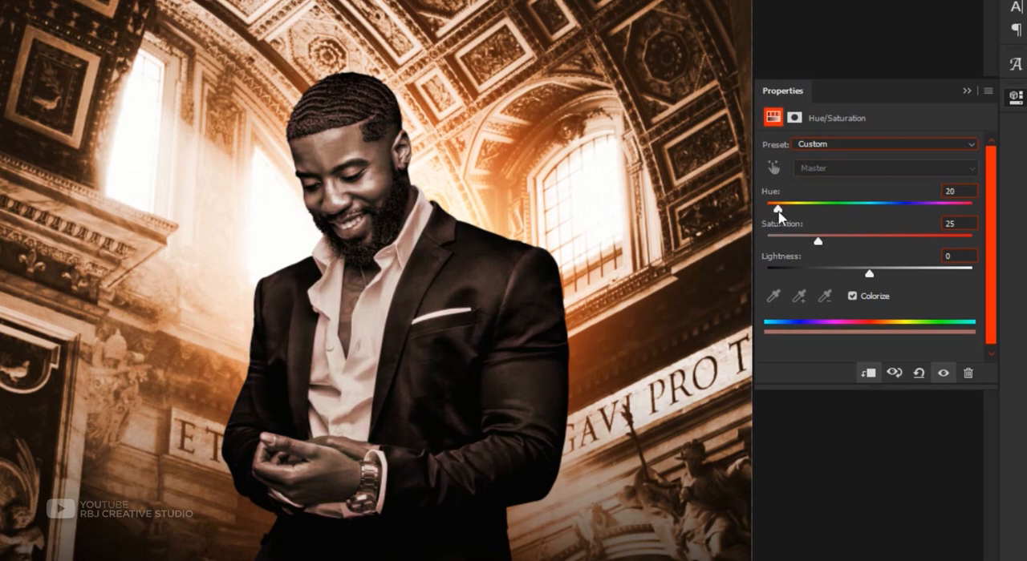
{"action": "left_click_drag", "start_coordinate": [821, 246], "coordinate": [889, 244]}
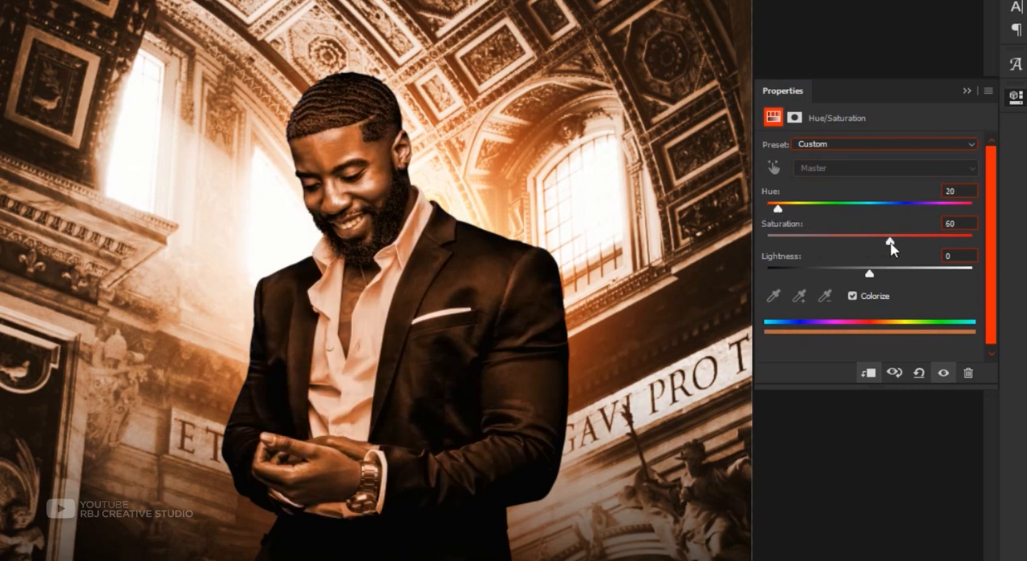
{"action": "left_click_drag", "start_coordinate": [781, 212], "coordinate": [774, 213]}
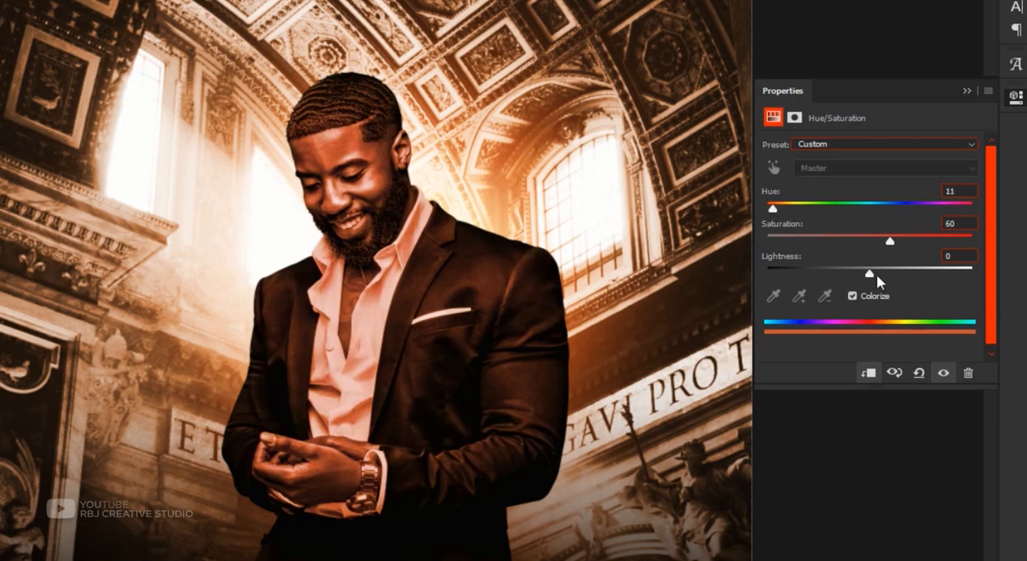
{"action": "left_click_drag", "start_coordinate": [871, 274], "coordinate": [906, 279]}
{"action": "left_click_drag", "start_coordinate": [899, 280], "coordinate": [897, 278]}
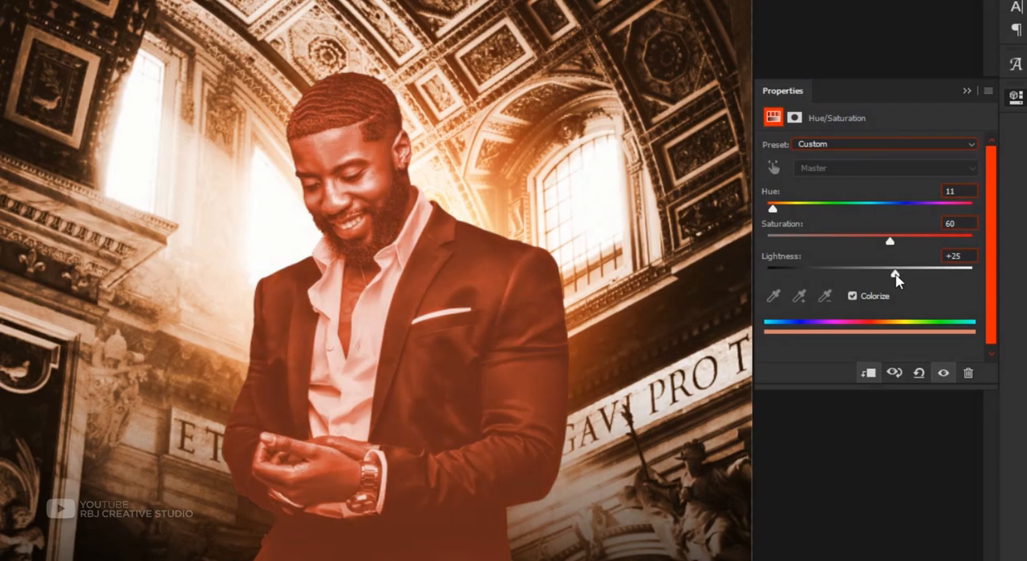
{"action": "left_click", "coordinate": [965, 91]}
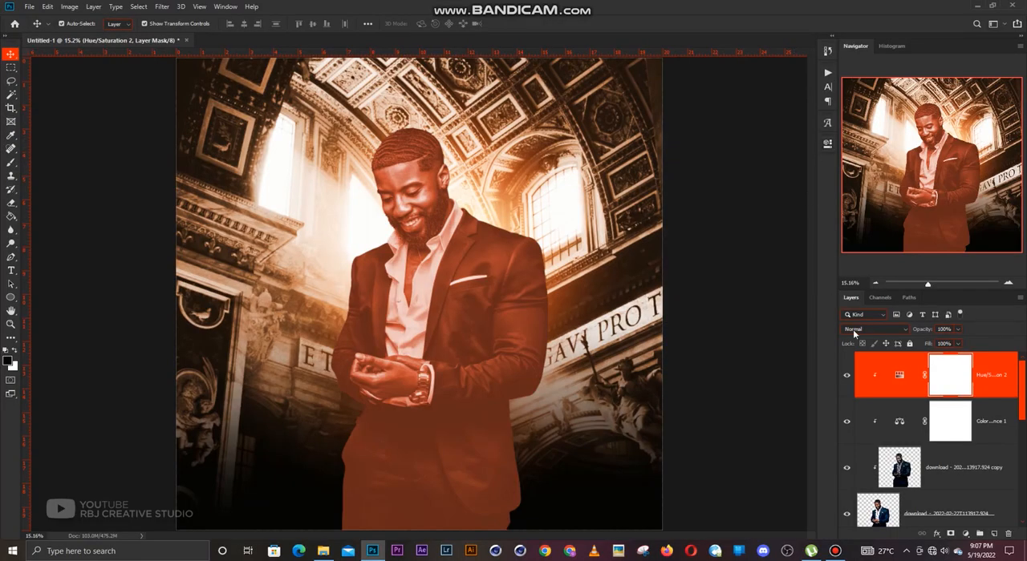
Invert the clipped Hue/Saturation layer's mask to black and activate the Brush with white as the foreground colour.
{"action": "key", "text": "ctrl"}
{"action": "key", "text": "ctrl+i"}
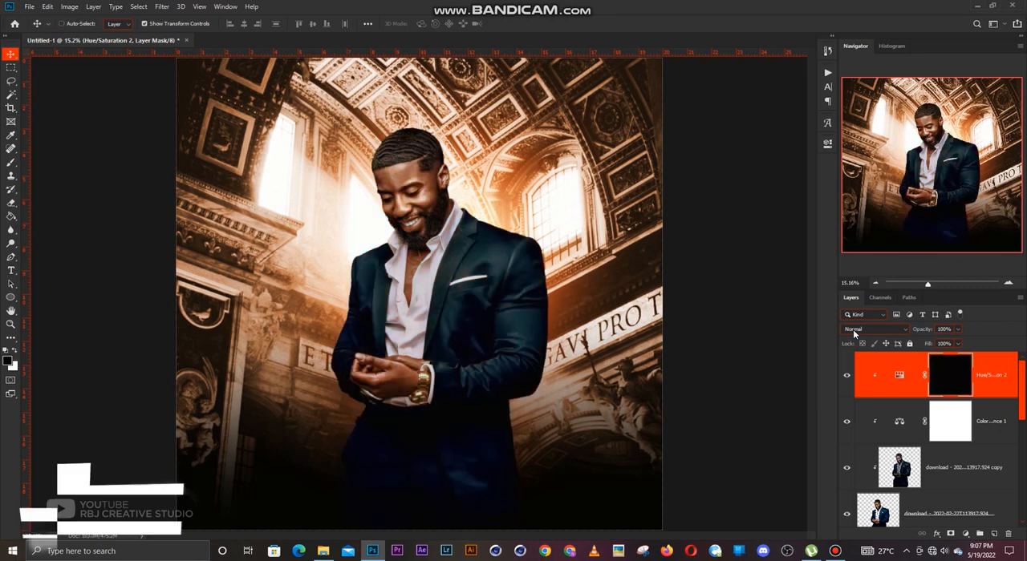
{"action": "key", "text": "b"}
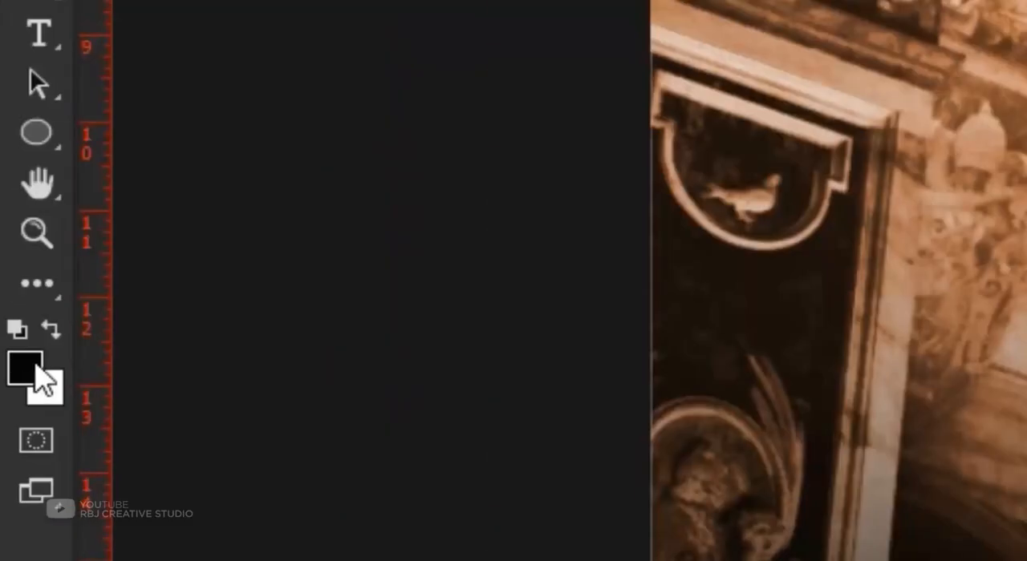
{"action": "left_click", "coordinate": [52, 332]}
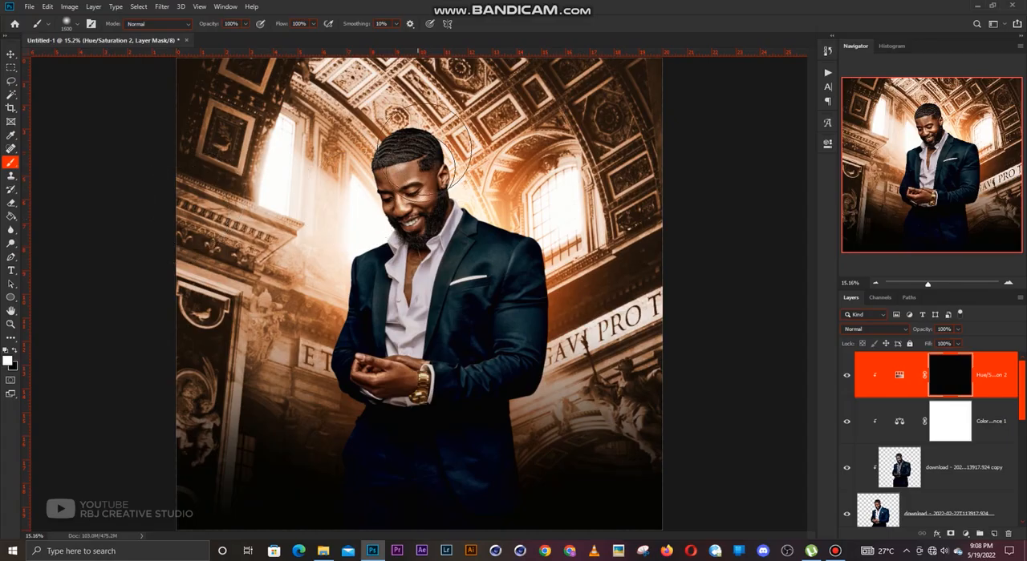
Paint white on the Hue/Saturation mask along the man's window-facing edge, from face to sleeve, with a soft brush sized 250 to 300.
{"action": "scroll", "coordinate": [417, 209], "scroll_direction": "up", "scroll_amount": 3}
{"action": "scroll", "coordinate": [425, 219], "scroll_direction": "down", "scroll_amount": 3}
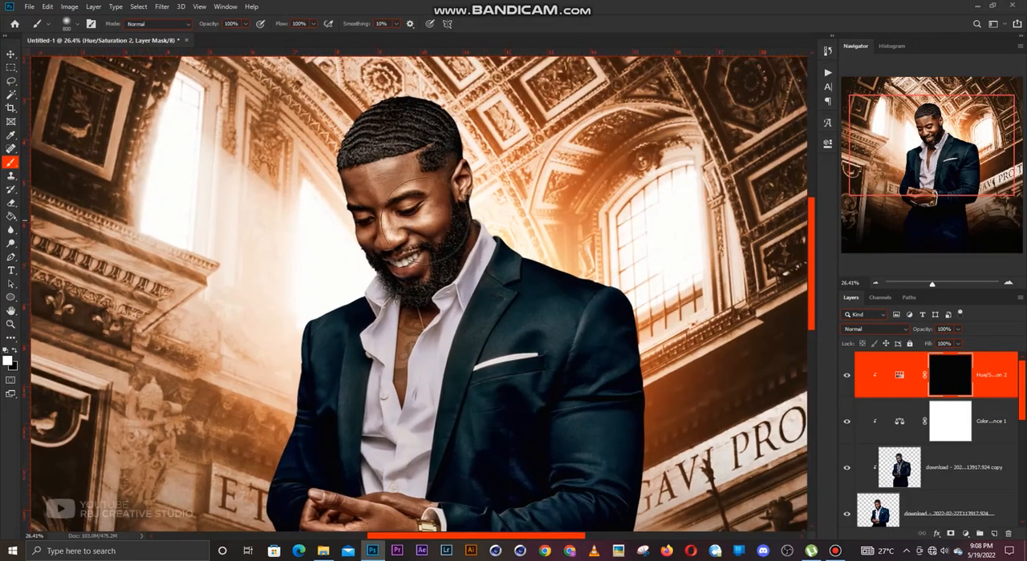
{"action": "scroll", "coordinate": [421, 221], "scroll_direction": "down", "scroll_amount": 2}
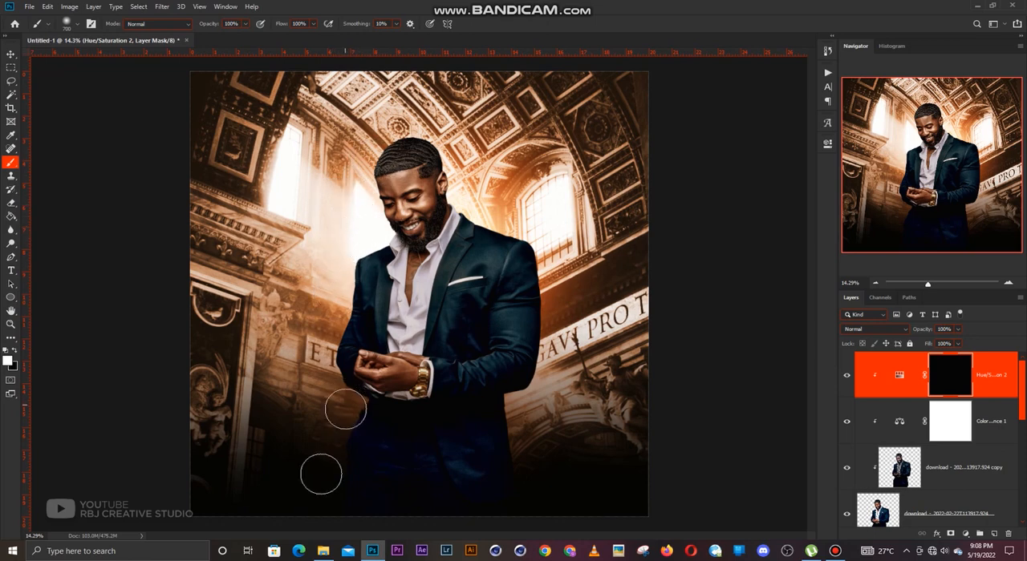
{"action": "scroll", "coordinate": [364, 463], "scroll_direction": "up", "scroll_amount": 1}
{"action": "scroll", "coordinate": [363, 464], "scroll_direction": "down", "scroll_amount": 1}
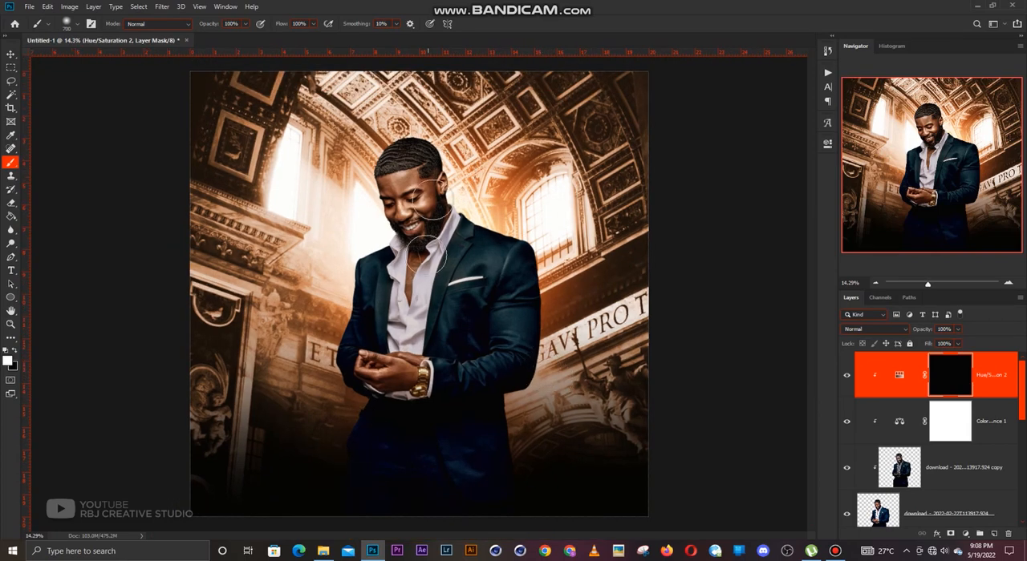
{"action": "scroll", "coordinate": [415, 198], "scroll_direction": "up", "scroll_amount": 6}
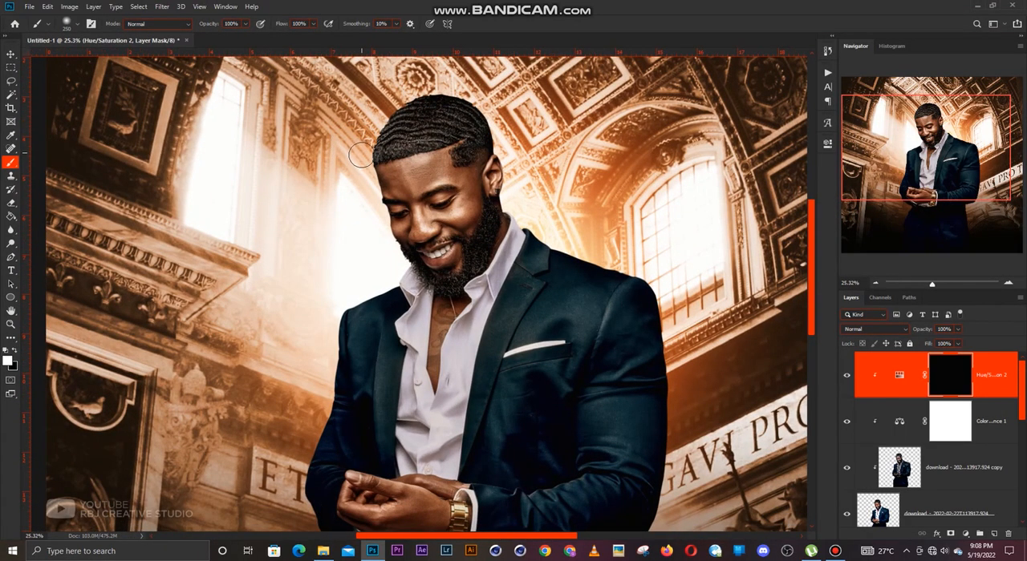
{"action": "mouse_move", "coordinate": [360, 155]}
{"action": "left_mouse_down"}
{"action": "mouse_move", "coordinate": [398, 277]}
{"action": "mouse_move", "coordinate": [319, 304]}
{"action": "mouse_move", "coordinate": [377, 302]}
{"action": "mouse_move", "coordinate": [411, 209]}
{"action": "mouse_move", "coordinate": [356, 231]}
{"action": "mouse_move", "coordinate": [339, 329]}
{"action": "mouse_move", "coordinate": [352, 281]}
{"action": "mouse_move", "coordinate": [346, 322]}
{"action": "mouse_move", "coordinate": [317, 386]}
{"action": "mouse_move", "coordinate": [335, 355]}
{"action": "left_mouse_up"}
{"action": "key", "text": "bracketright"}
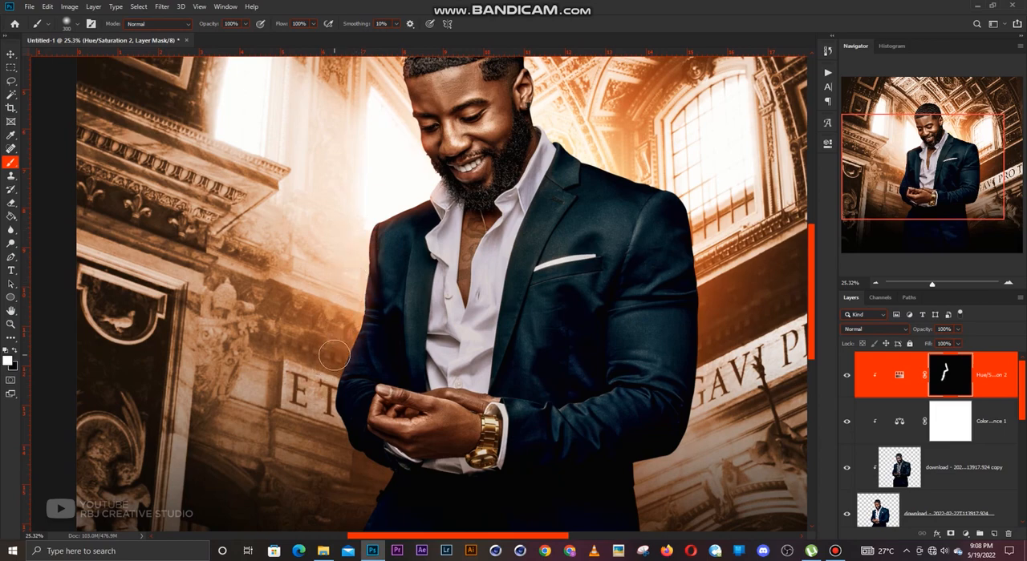
{"action": "left_click_drag", "start_coordinate": [415, 246], "coordinate": [393, 308]}
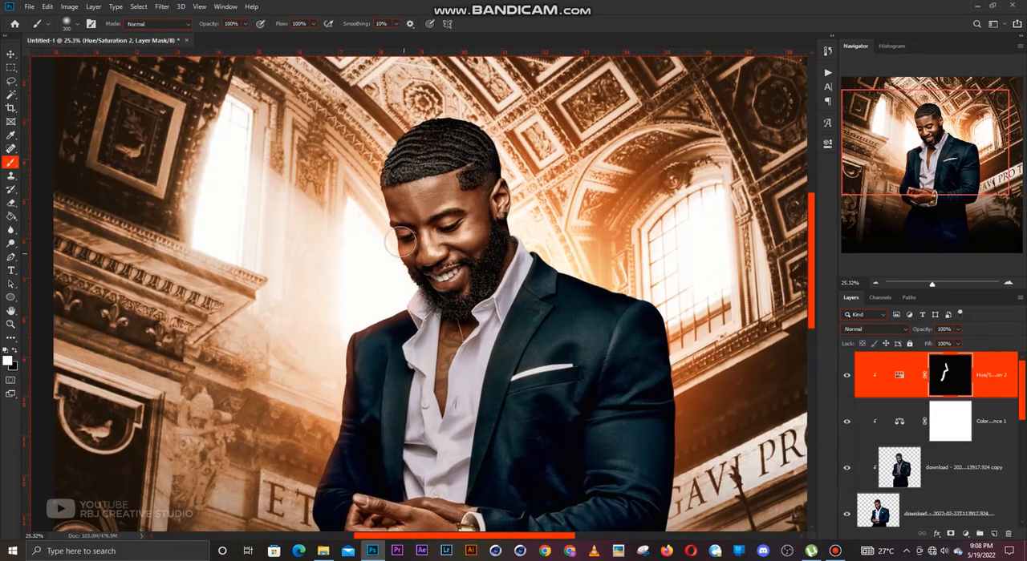
{"action": "mouse_move", "coordinate": [375, 212]}
{"action": "left_mouse_down"}
{"action": "mouse_move", "coordinate": [374, 122]}
{"action": "mouse_move", "coordinate": [376, 235]}
{"action": "mouse_move", "coordinate": [397, 282]}
{"action": "mouse_move", "coordinate": [416, 294]}
{"action": "left_mouse_up"}
{"action": "scroll", "coordinate": [417, 290], "scroll_direction": "down", "scroll_amount": 8}
{"action": "key", "text": "v"}
{"action": "scroll", "coordinate": [630, 303], "scroll_direction": "up", "scroll_amount": 2}
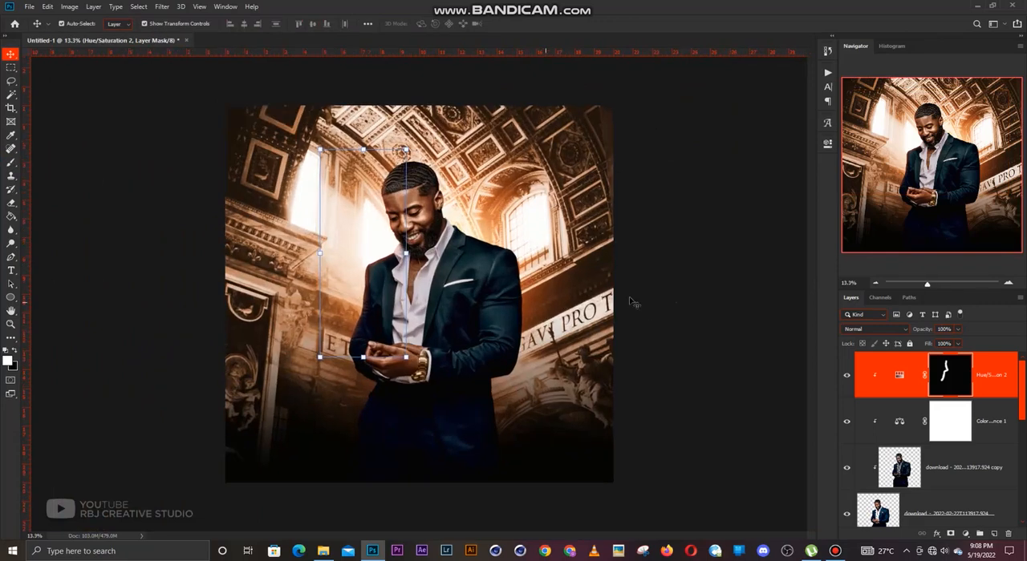
Toggle the clipped Hue/Saturation layer's visibility to compare the man with and without the orange rim light.
{"action": "left_click", "coordinate": [847, 380]}
{"action": "left_click", "coordinate": [847, 380]}
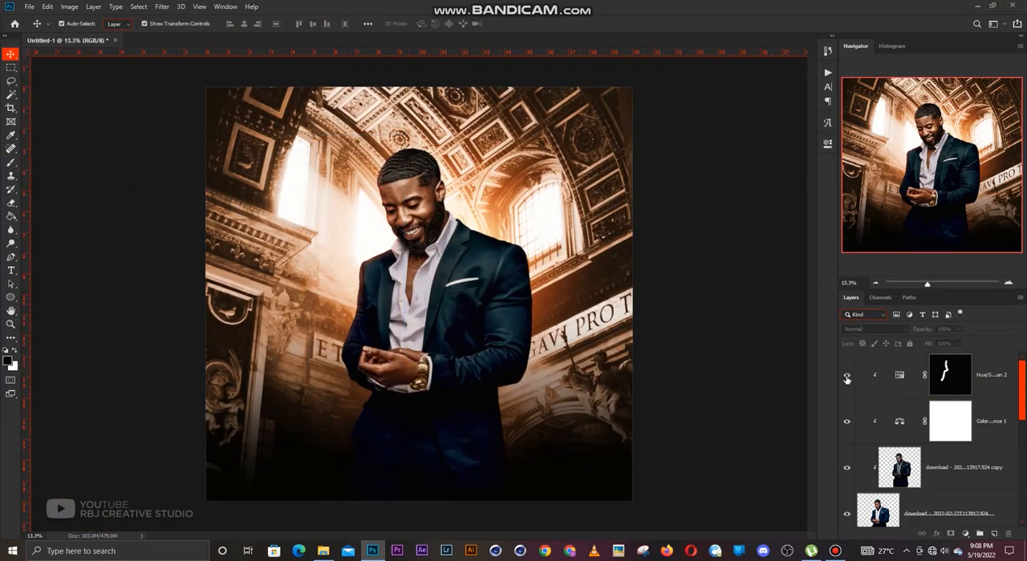
{"action": "left_click", "coordinate": [847, 380]}
{"action": "left_click", "coordinate": [847, 380]}
Duplicate the One Side flares layer and bring the copy to the top of the layer stack.
{"action": "scroll", "coordinate": [955, 426], "scroll_direction": "down", "scroll_amount": 5}
{"action": "scroll", "coordinate": [938, 425], "scroll_direction": "up", "scroll_amount": 3}
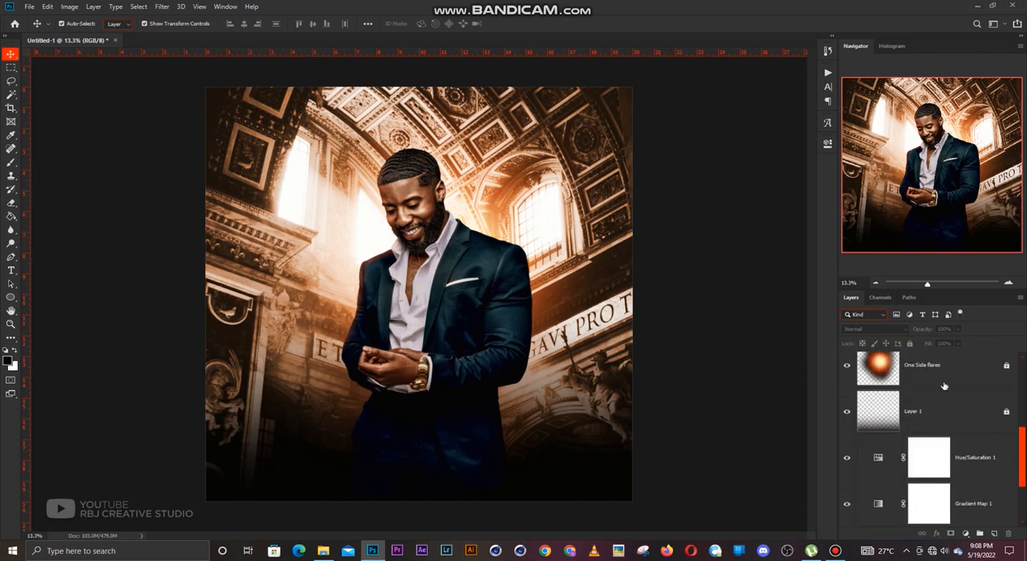
{"action": "left_click", "coordinate": [931, 458]}
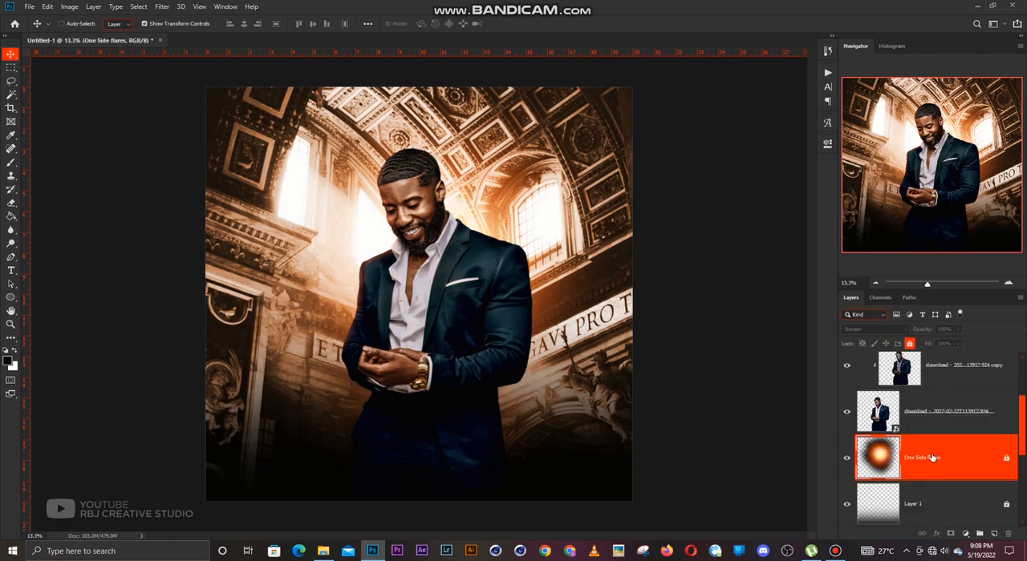
{"action": "key", "text": "ctrl+j"}
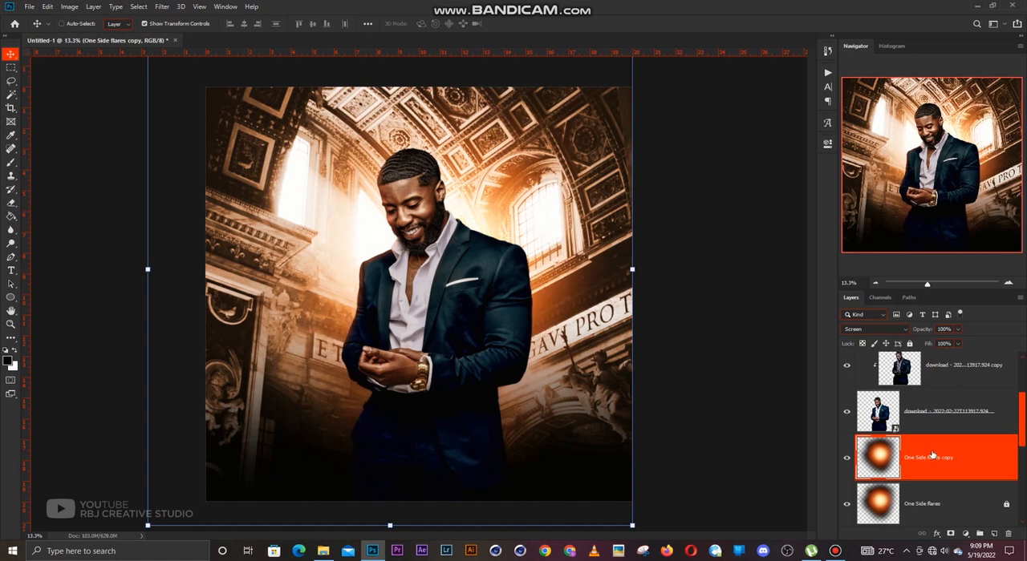
{"action": "key", "text": "ctrl+shift+]"}
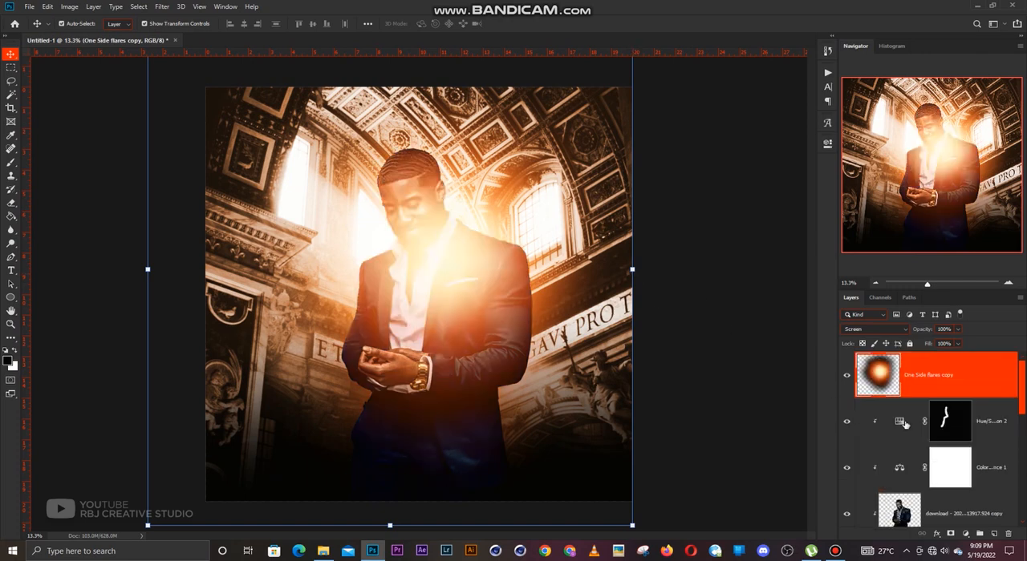
Scale the One Side flares copy to 59.66% and position its glow beside the man's face and window-side shoulder.
{"action": "left_click", "coordinate": [633, 270]}
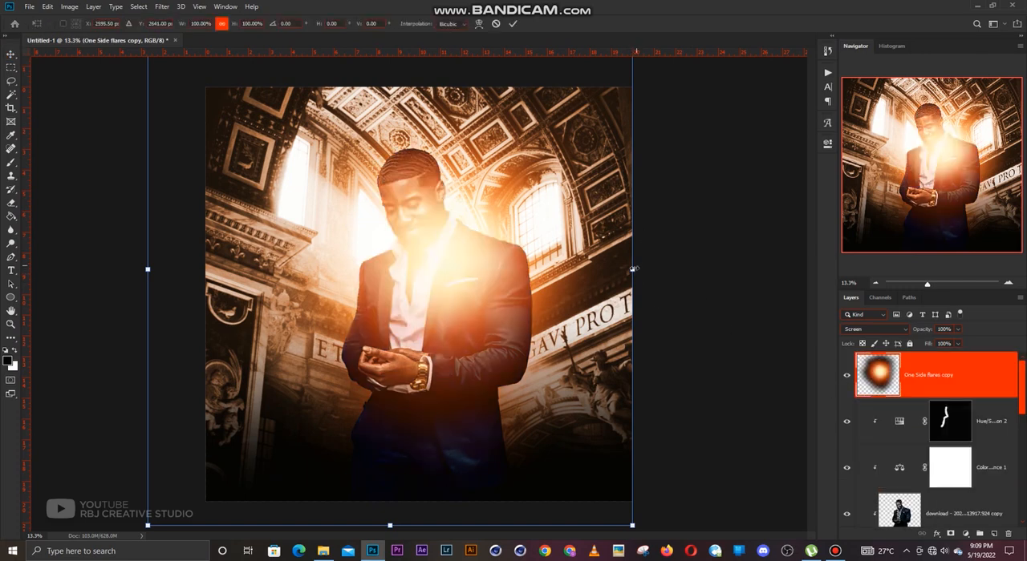
{"action": "left_click_drag", "start_coordinate": [632, 270], "coordinate": [396, 225]}
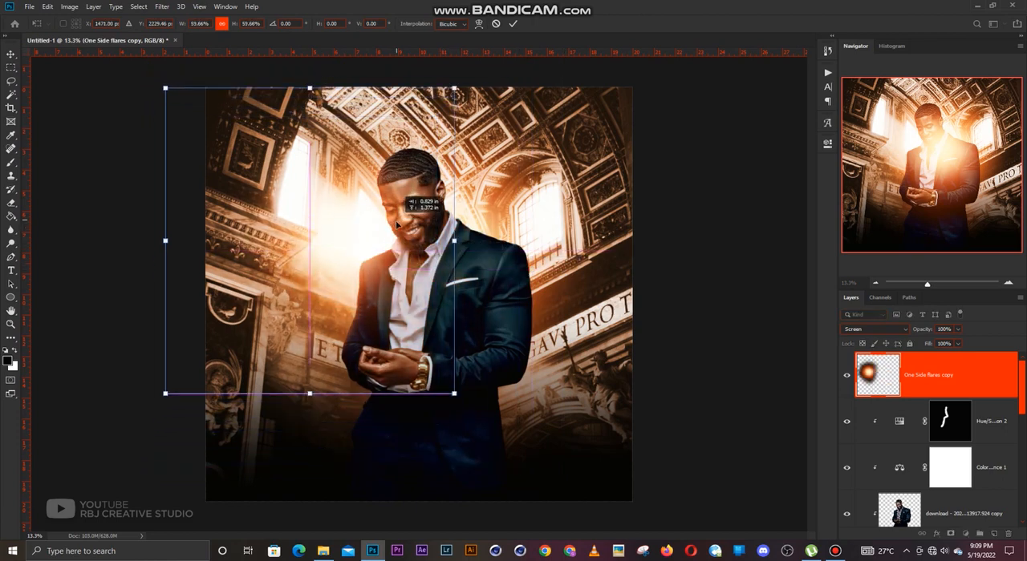
{"action": "key", "text": "ctrl+z"}
{"action": "key", "text": "ctrl+z"}
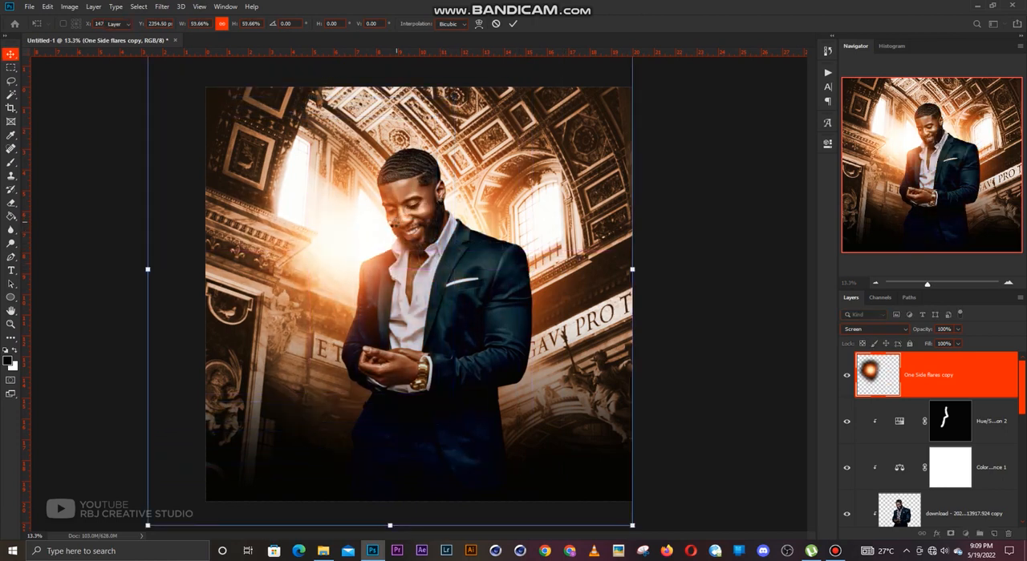
{"action": "key", "text": "Return"}
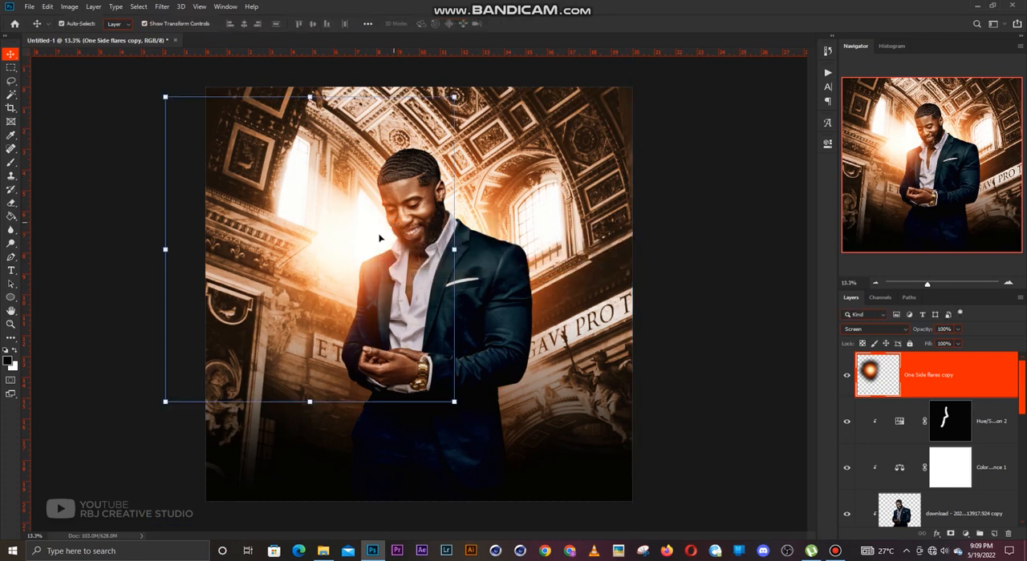
{"action": "left_click_drag", "start_coordinate": [381, 238], "coordinate": [389, 227]}
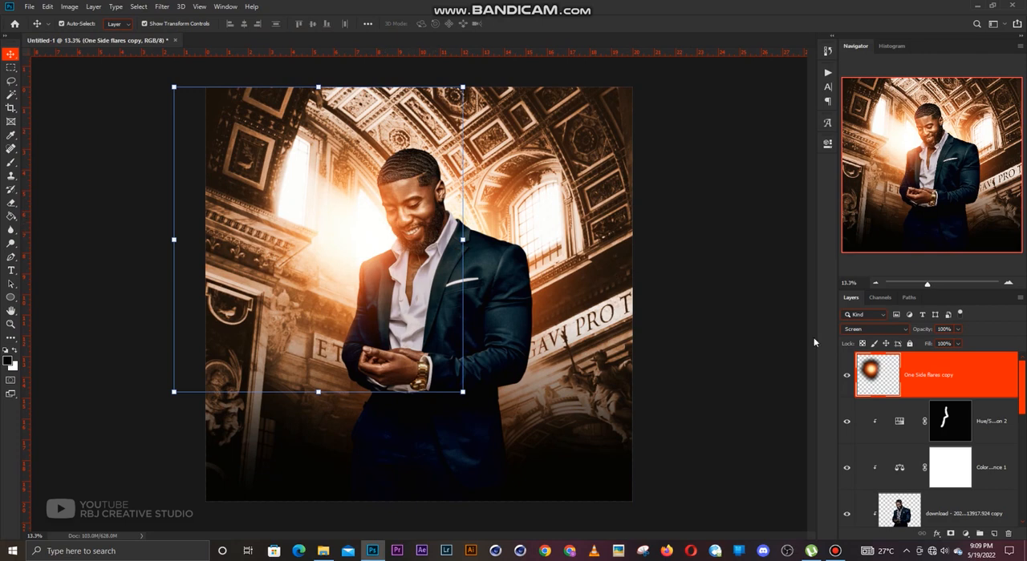
Compare the composite with and without the One Side flares copy, and lock that layer.
{"action": "left_click", "coordinate": [855, 383], "text": "ctrl"}
{"action": "left_click", "coordinate": [846, 378]}
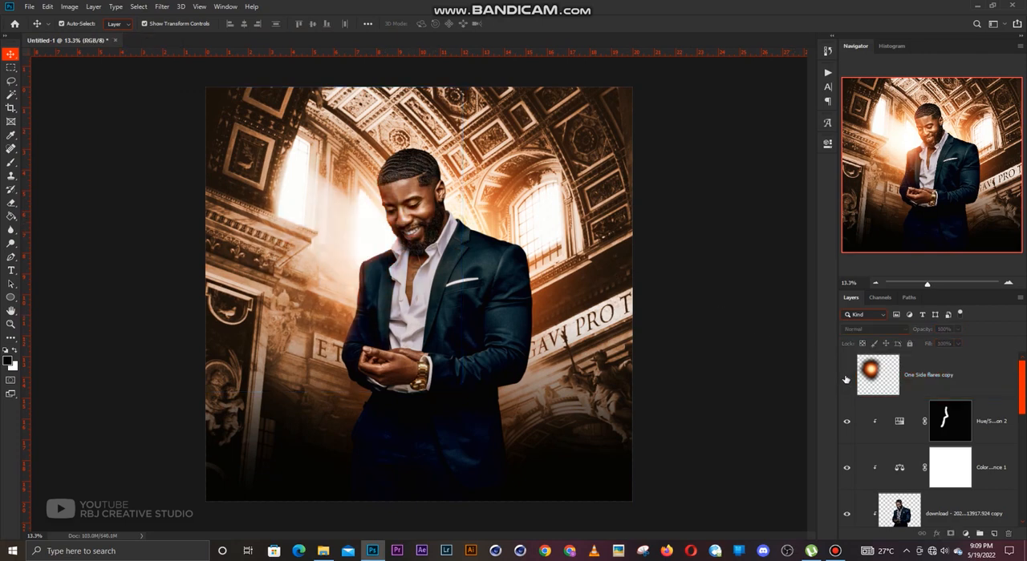
{"action": "left_click", "coordinate": [846, 379]}
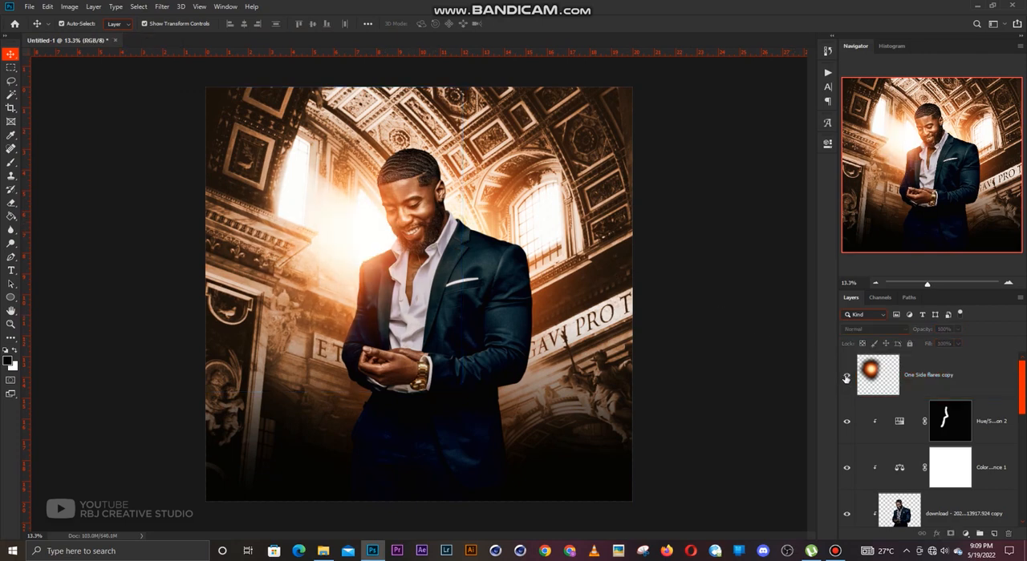
{"action": "left_click", "coordinate": [941, 386]}
{"action": "left_click", "coordinate": [737, 268]}
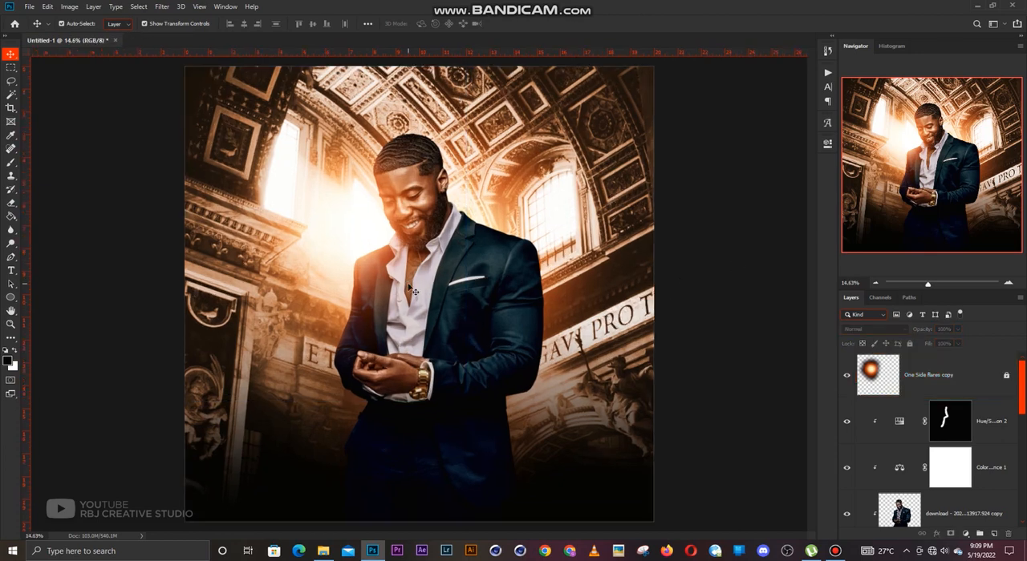
Toggle the Hue/Saturation 2 layer's visibility and examine the lighting on the man.
{"action": "left_click", "coordinate": [846, 423]}
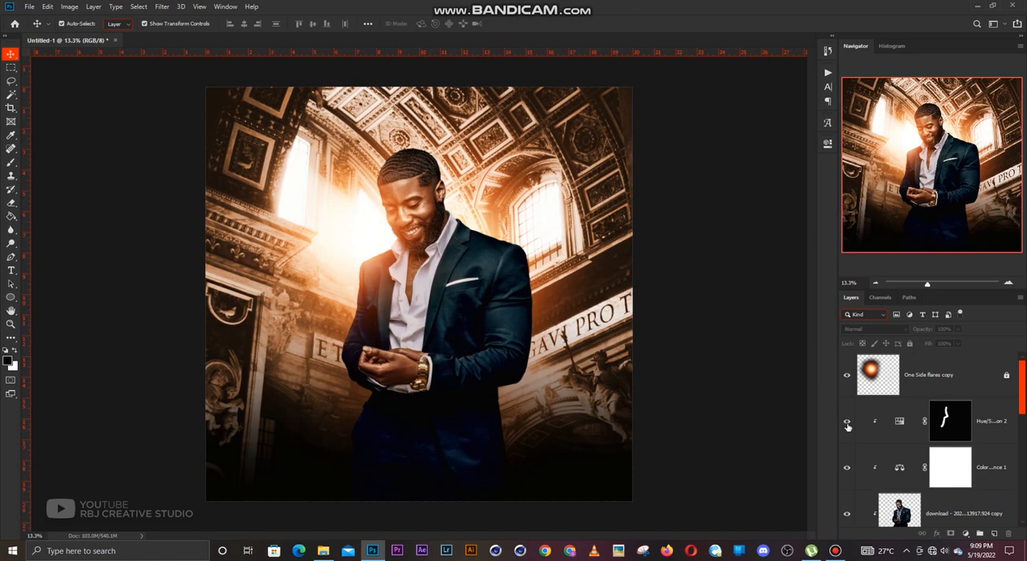
{"action": "left_click", "coordinate": [951, 430]}
{"action": "left_click", "coordinate": [684, 286]}
{"action": "scroll", "coordinate": [461, 214], "scroll_direction": "up", "scroll_amount": 1}
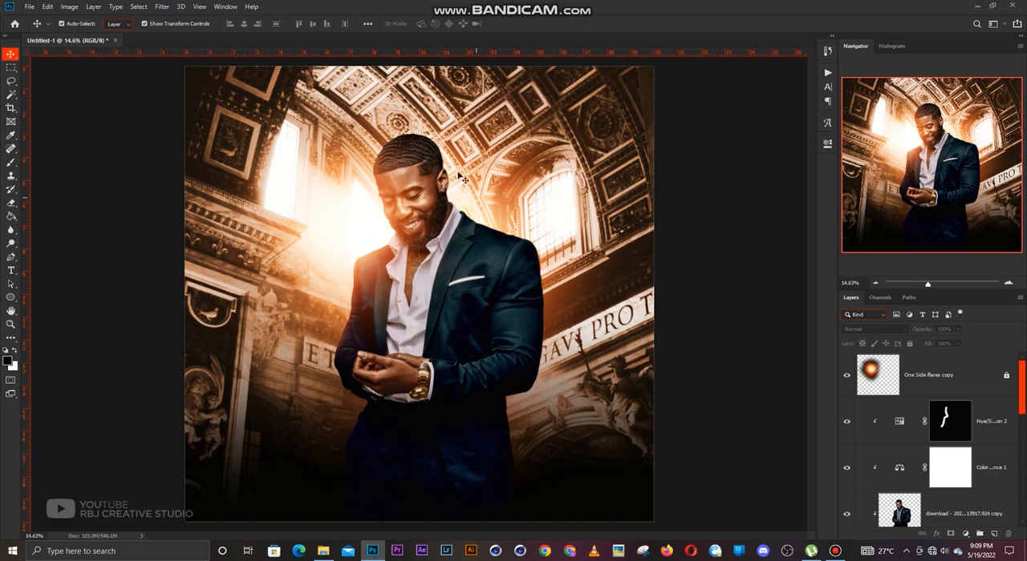
{"action": "scroll", "coordinate": [424, 319], "scroll_direction": "down", "scroll_amount": 1}
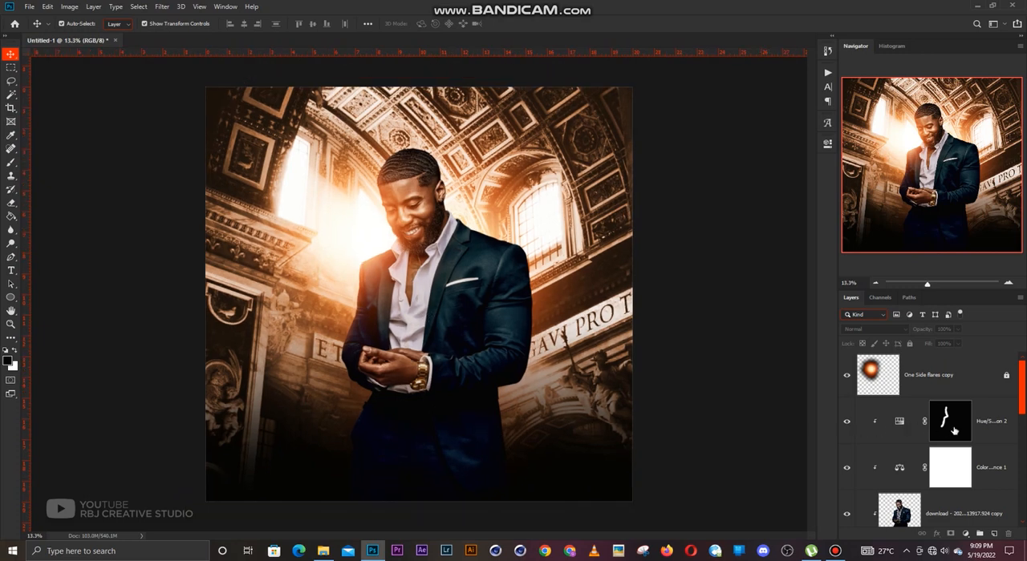
Add a Hue/Saturation adjustment above Hue/Saturation 2, clip it to the man, and set its Lightness to -43.
{"action": "left_click", "coordinate": [989, 427]}
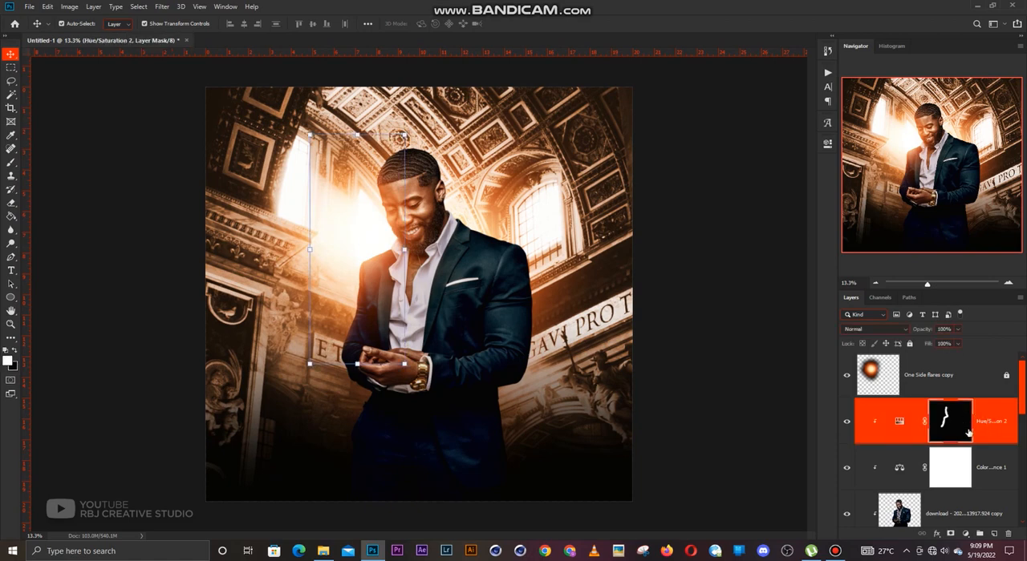
{"action": "left_click", "coordinate": [963, 534]}
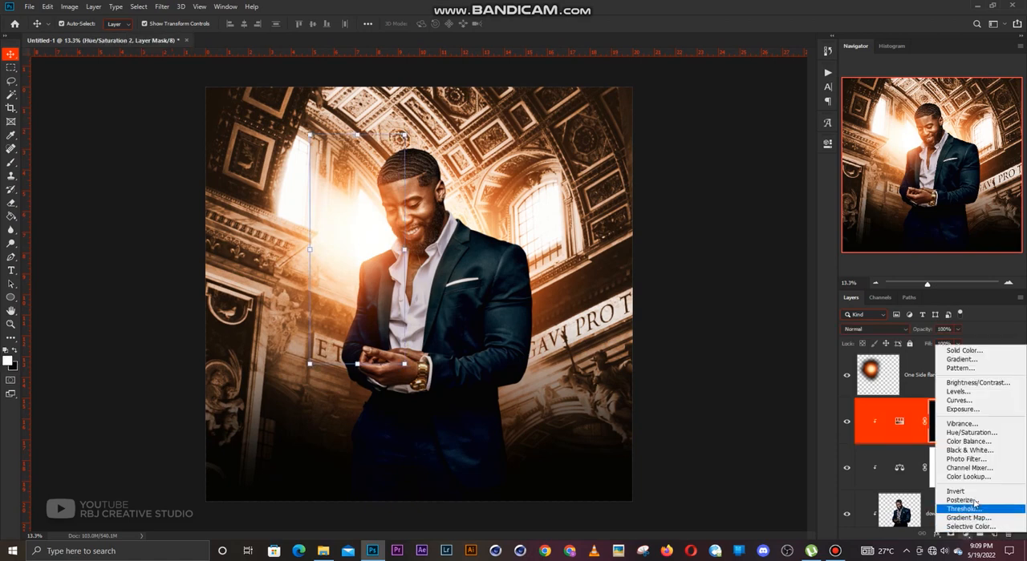
{"action": "left_click", "coordinate": [958, 437]}
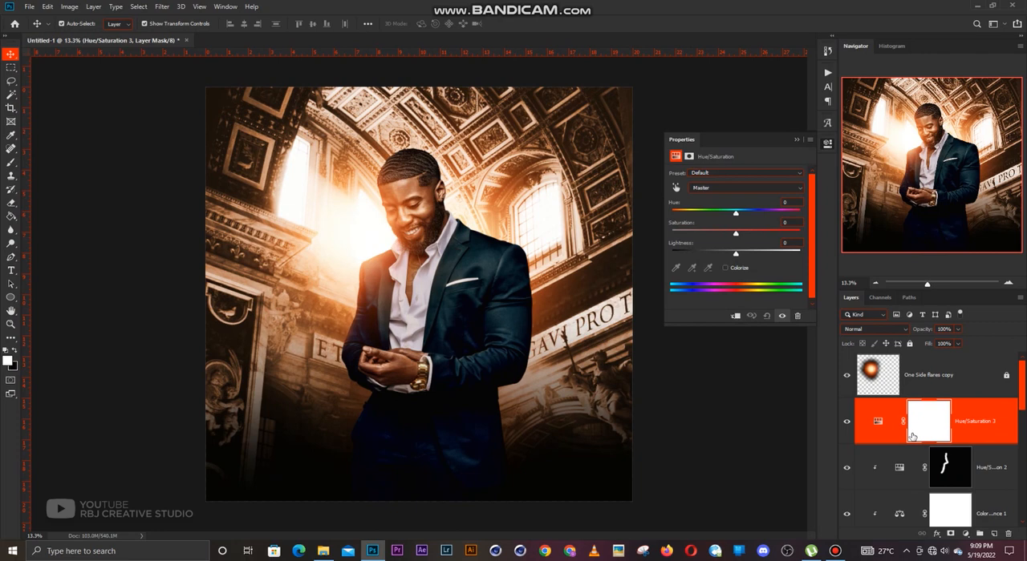
{"action": "key", "text": "ctrl+alt+g"}
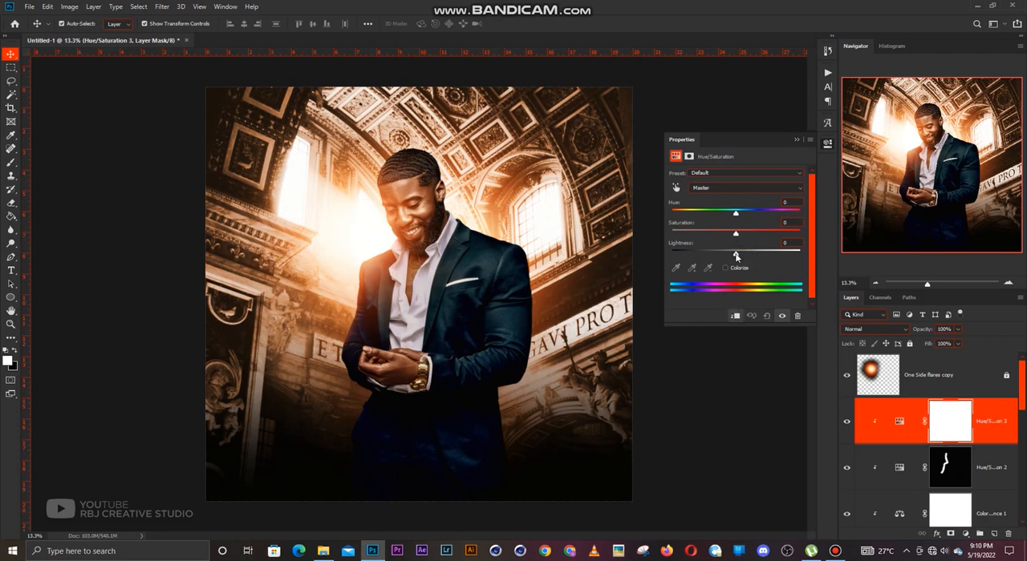
{"action": "left_click_drag", "start_coordinate": [731, 256], "coordinate": [710, 255]}
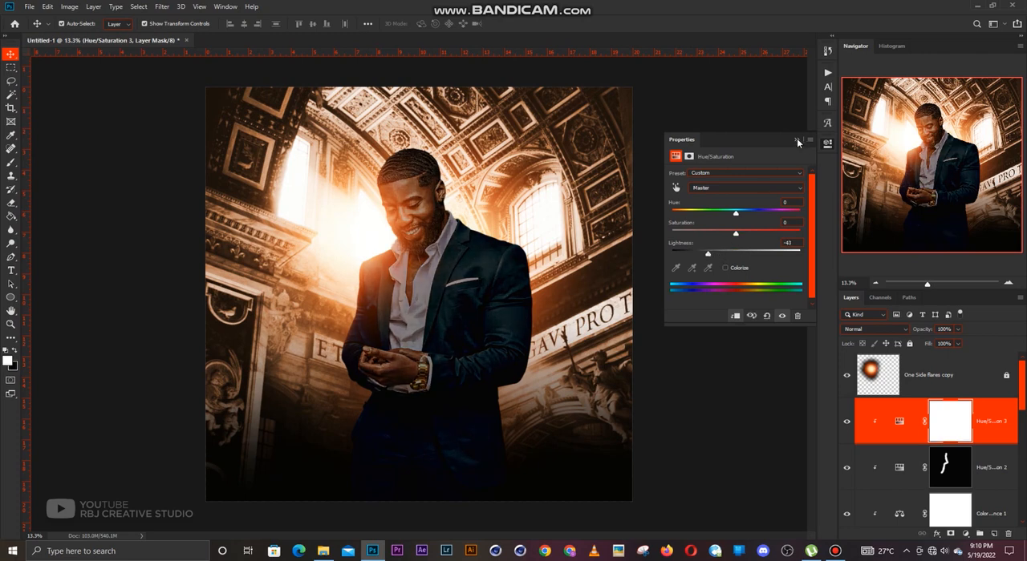
{"action": "left_click", "coordinate": [797, 140]}
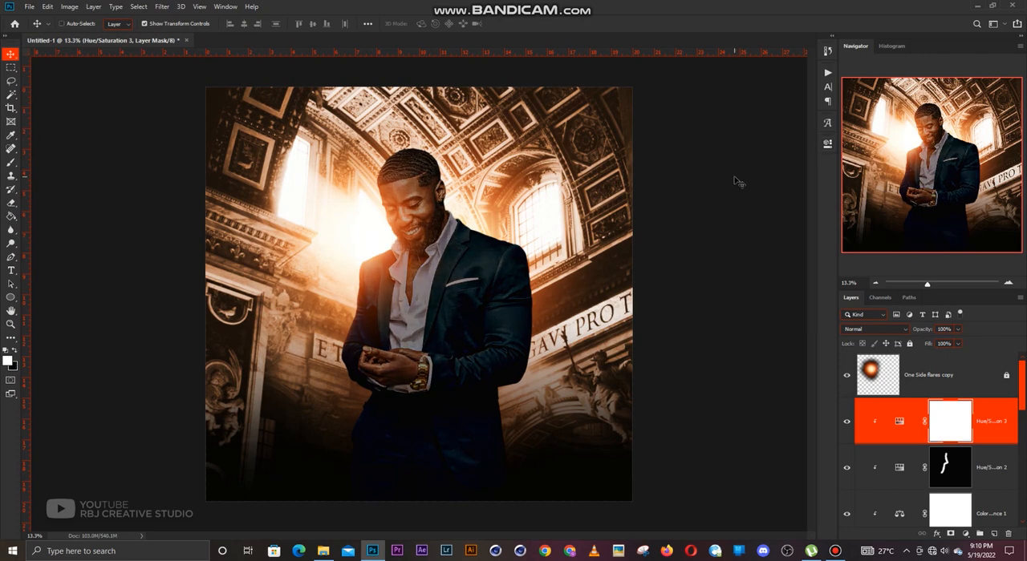
Invert the darkening adjustment's mask and paint white with a soft brush along the man's shadow side, from head and shoulder down to the trousers.
{"action": "key", "text": "ctrl+i"}
{"action": "key", "text": "b"}
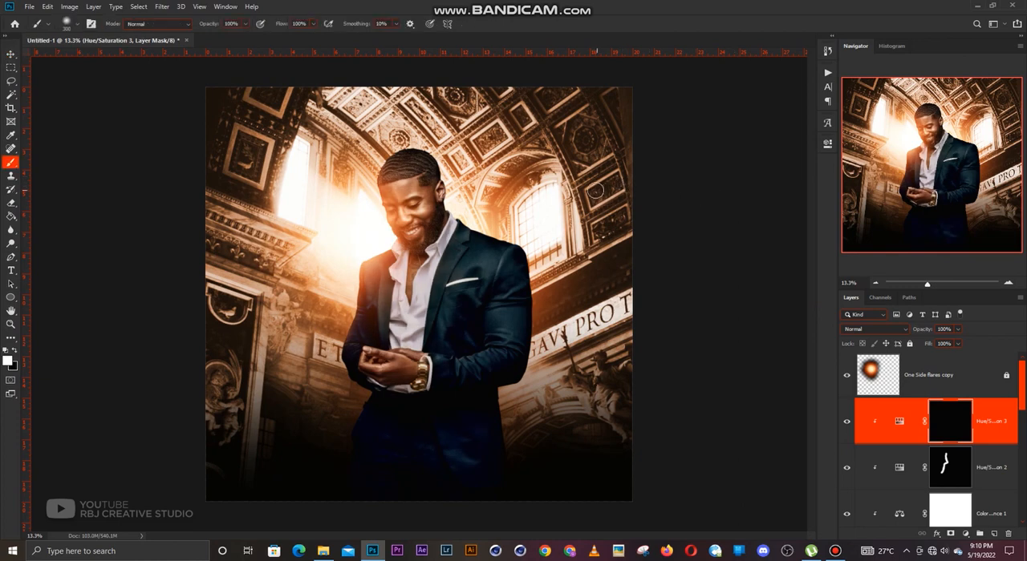
{"action": "mouse_move", "coordinate": [451, 162]}
{"action": "left_mouse_down"}
{"action": "mouse_move", "coordinate": [482, 195]}
{"action": "mouse_move", "coordinate": [474, 208]}
{"action": "mouse_move", "coordinate": [542, 256]}
{"action": "left_mouse_up"}
{"action": "left_click_drag", "start_coordinate": [543, 318], "coordinate": [532, 380]}
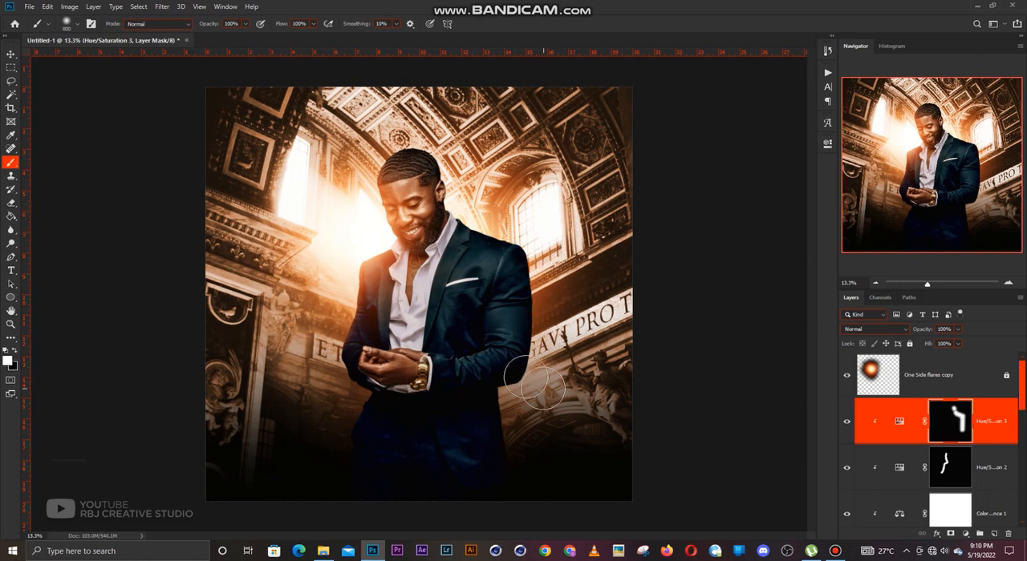
{"action": "scroll", "coordinate": [501, 346], "scroll_direction": "up", "scroll_amount": 4}
{"action": "key", "text": "["}
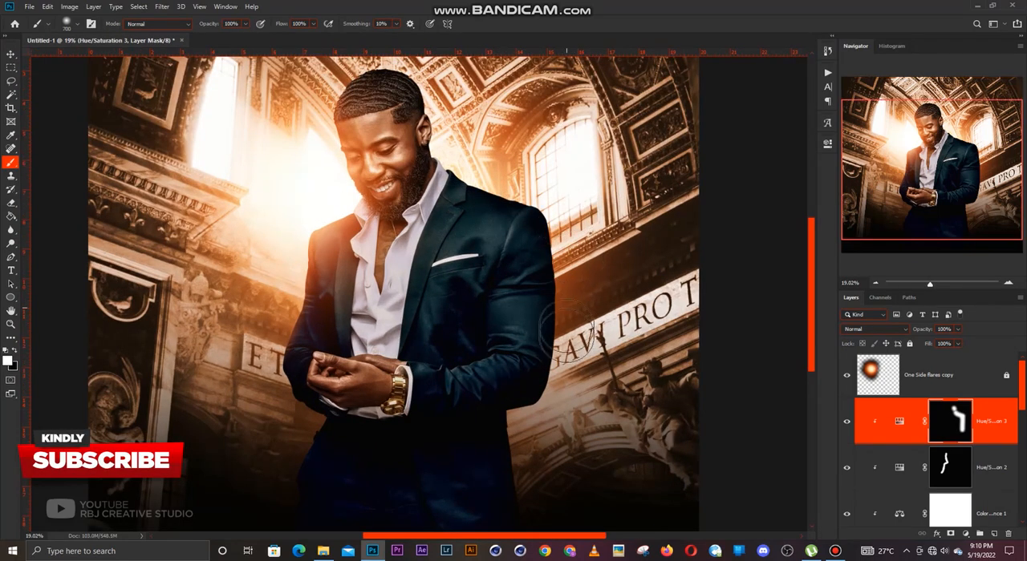
{"action": "mouse_move", "coordinate": [524, 525]}
{"action": "left_mouse_down"}
{"action": "mouse_move", "coordinate": [565, 301]}
{"action": "mouse_move", "coordinate": [546, 206]}
{"action": "mouse_move", "coordinate": [523, 171]}
{"action": "mouse_move", "coordinate": [576, 290]}
{"action": "mouse_move", "coordinate": [565, 217]}
{"action": "left_mouse_up"}
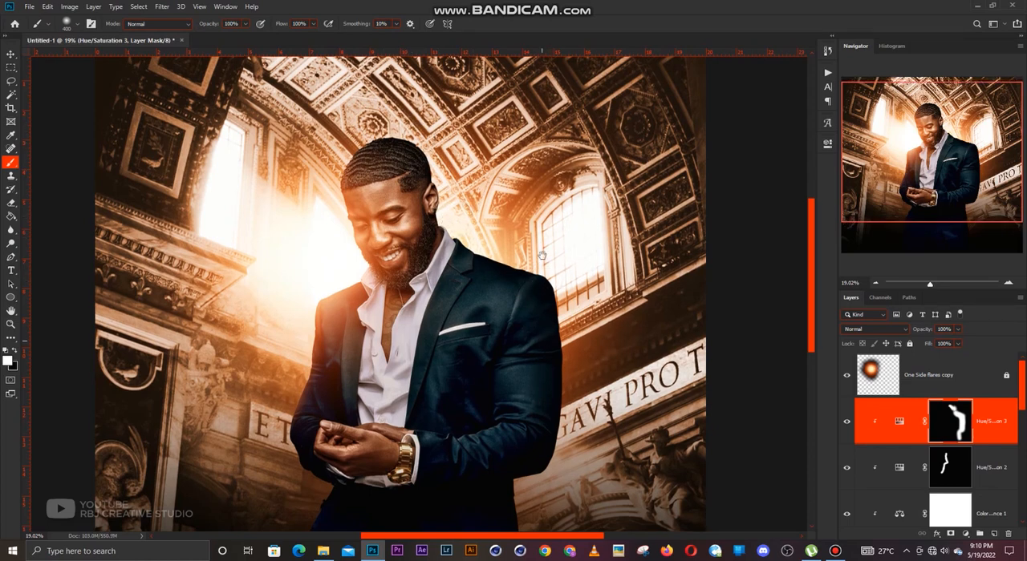
{"action": "scroll", "coordinate": [546, 264], "scroll_direction": "down", "scroll_amount": 3}
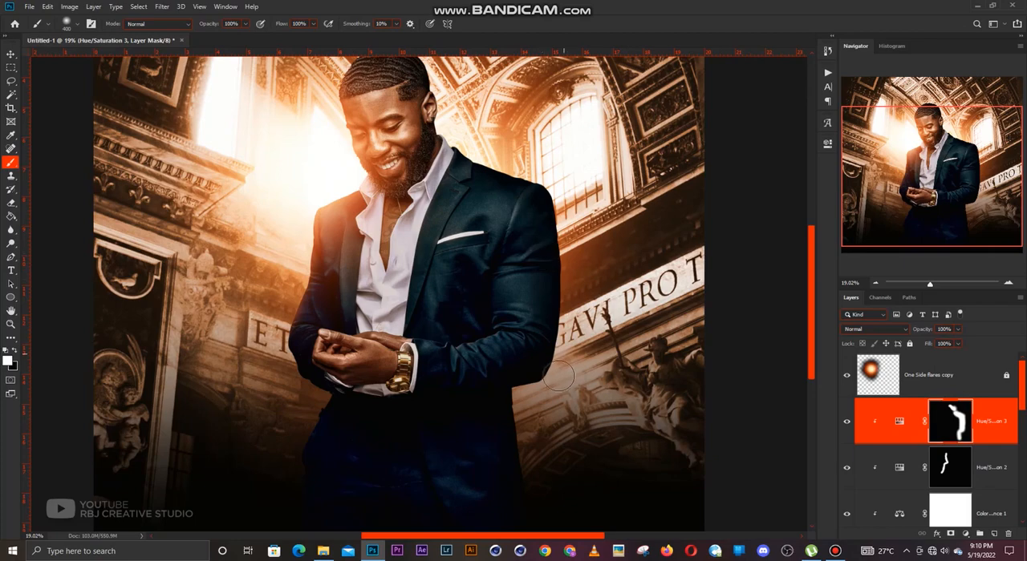
{"action": "scroll", "coordinate": [517, 413], "scroll_direction": "down", "scroll_amount": 1}
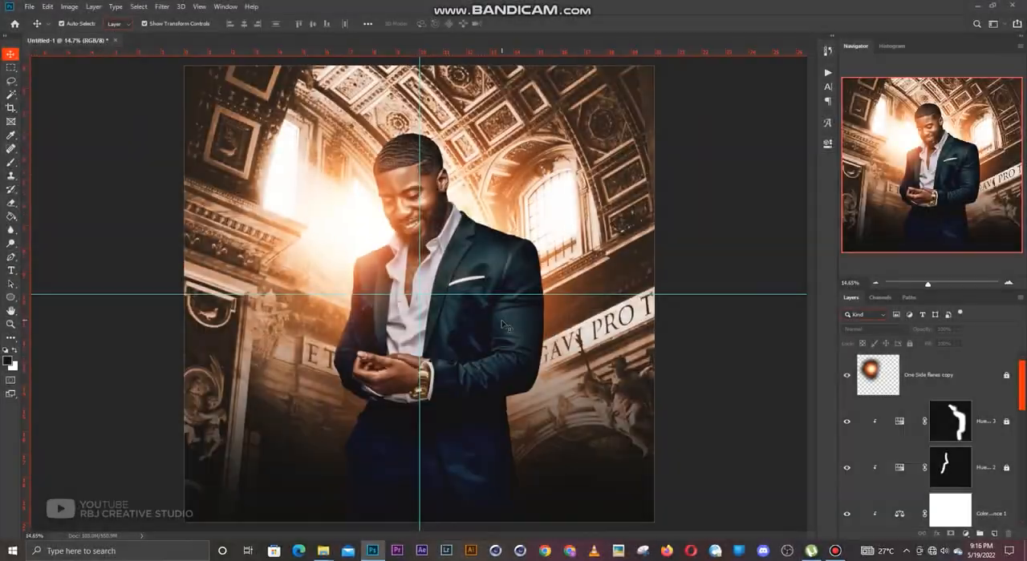
{"action": "scroll", "coordinate": [504, 324], "scroll_direction": "down", "scroll_amount": 1}
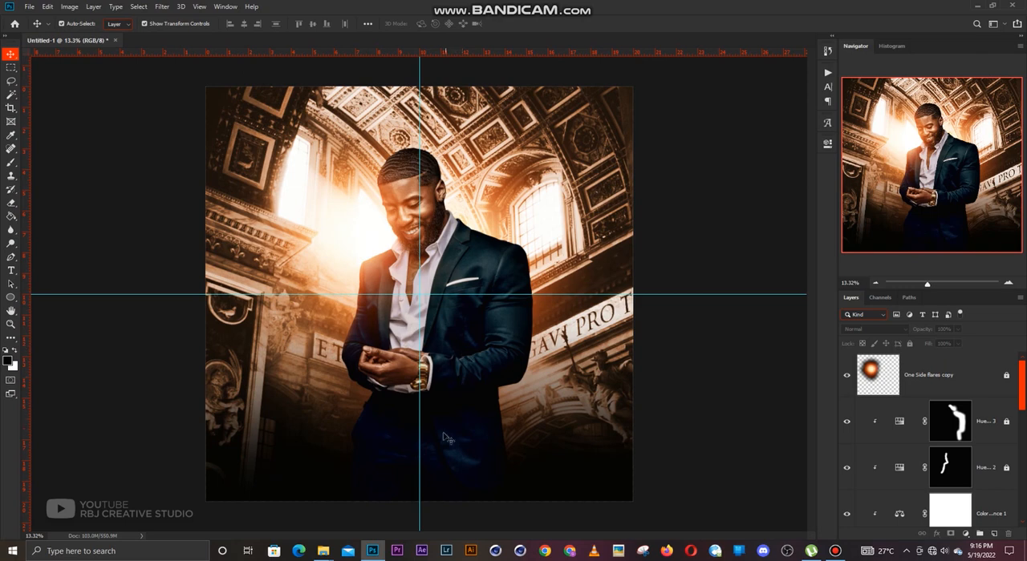
Duplicate the Layer 1 dark fade and place the copy directly beneath the One Side flares copy layer.
{"action": "scroll", "coordinate": [439, 461], "scroll_direction": "up", "scroll_amount": 3}
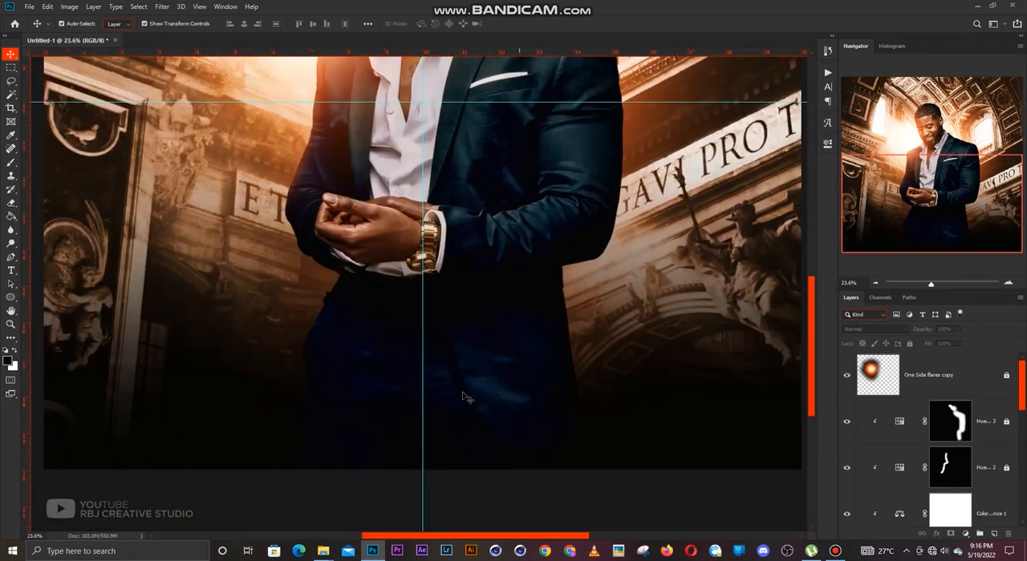
{"action": "scroll", "coordinate": [481, 409], "scroll_direction": "down", "scroll_amount": 3}
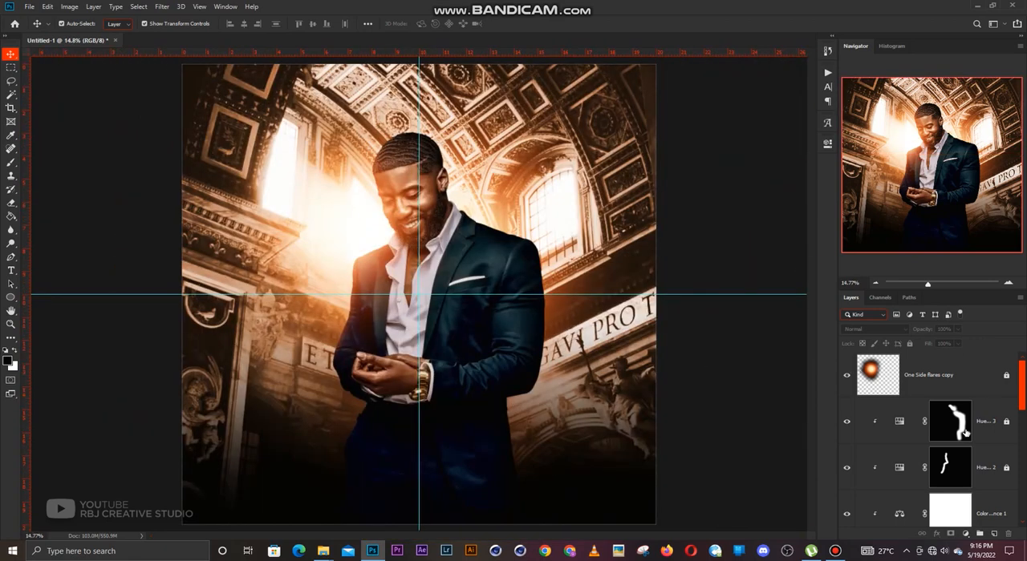
{"action": "scroll", "coordinate": [955, 437], "scroll_direction": "down", "scroll_amount": 5}
{"action": "left_click", "coordinate": [936, 431]}
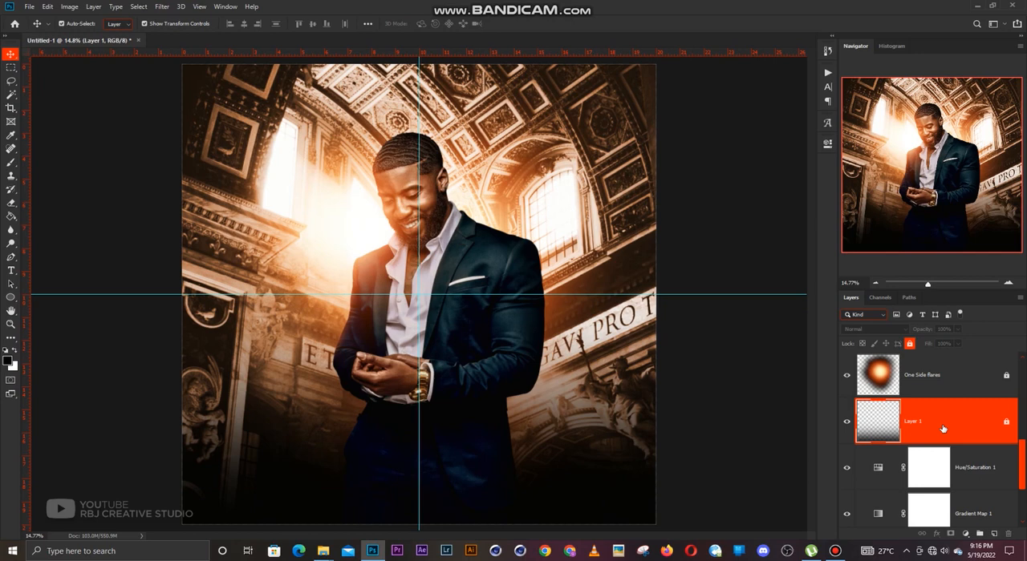
{"action": "key", "text": "ctrl+j"}
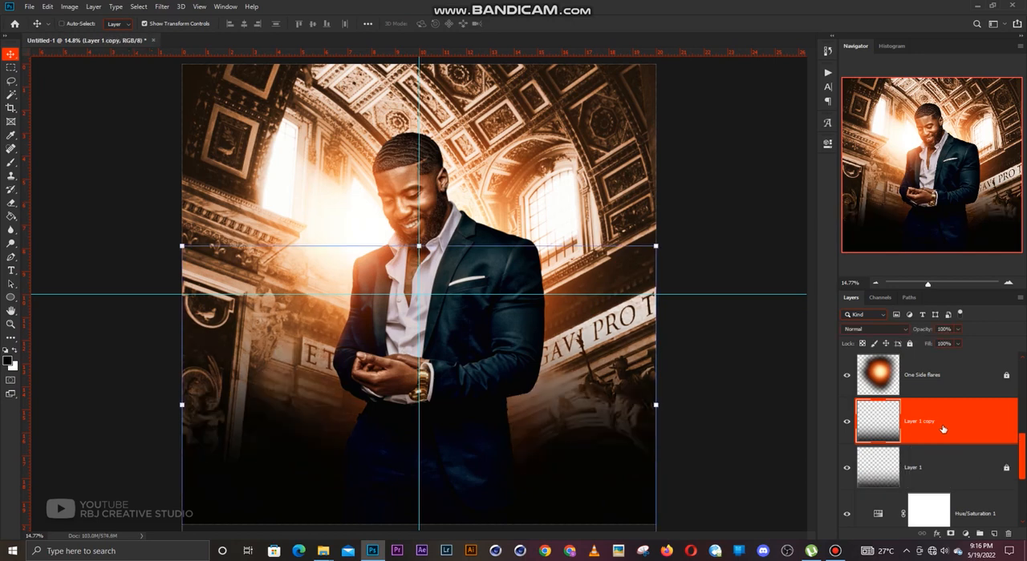
{"action": "key", "text": "ctrl+shift+bracketright"}
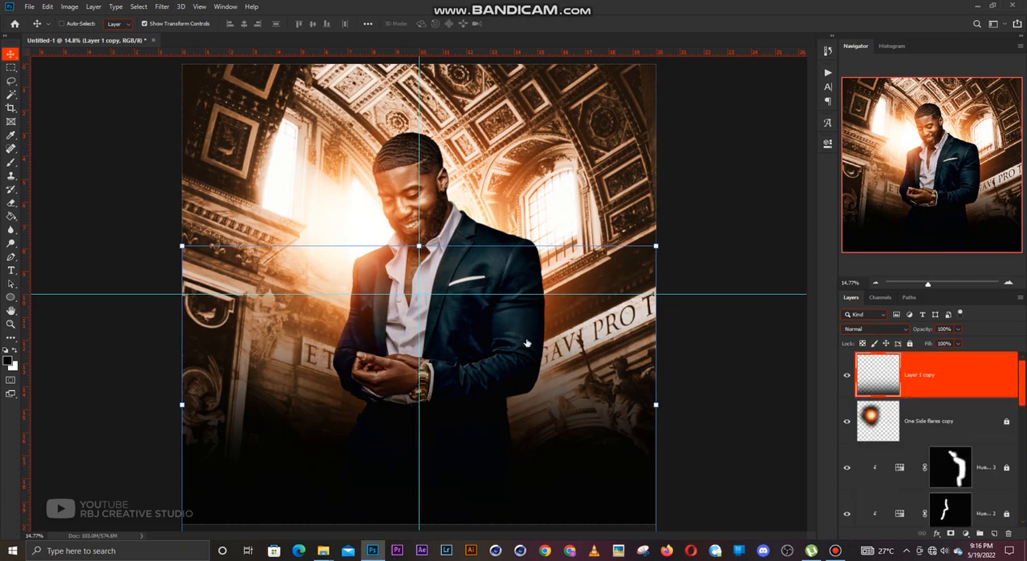
{"action": "left_click_drag", "start_coordinate": [949, 423], "coordinate": [951, 429]}
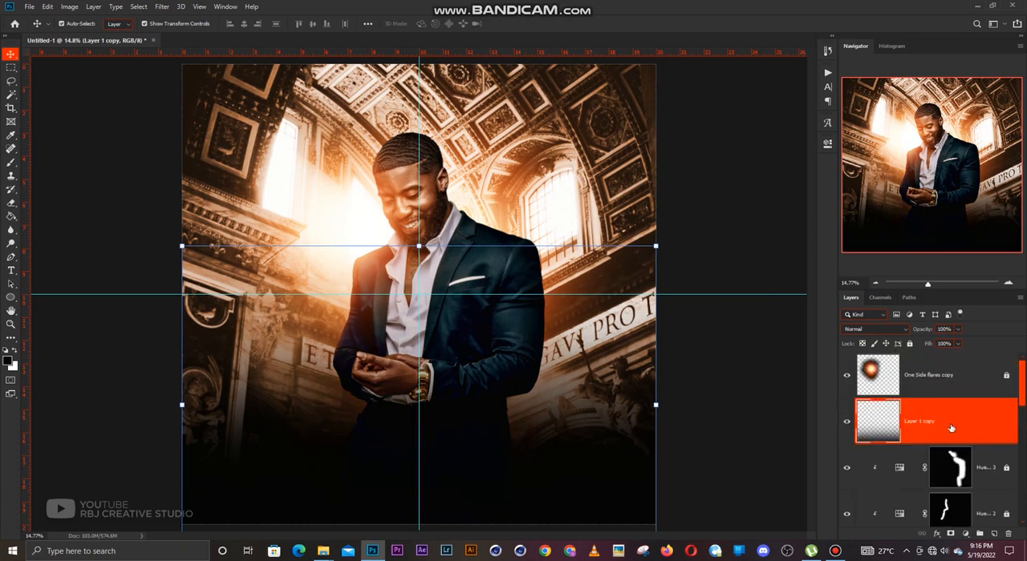
Clip the Layer 1 copy fade to the man and lock that layer.
{"action": "key", "text": "ctrl+alt+g"}
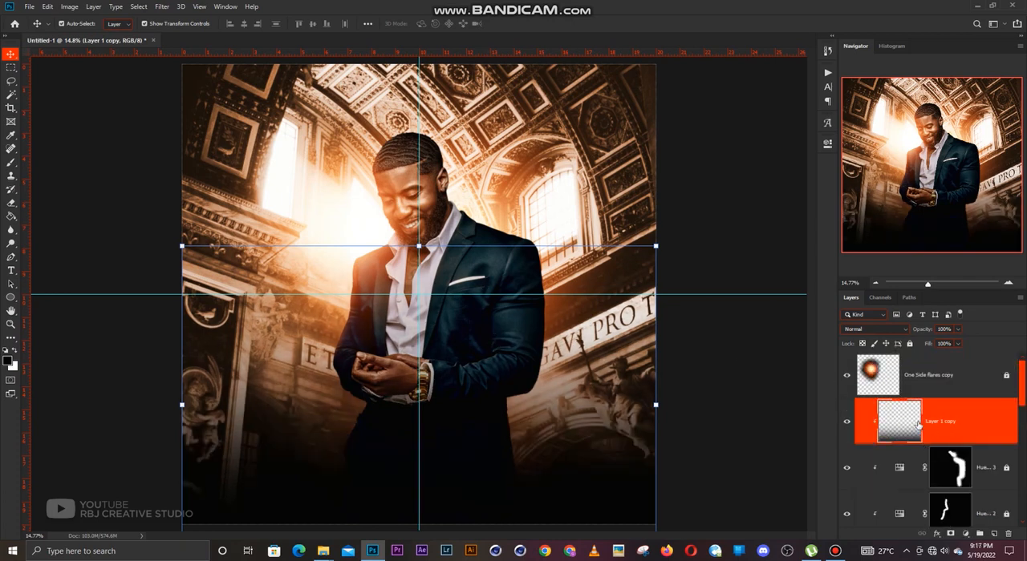
{"action": "left_click", "coordinate": [910, 344]}
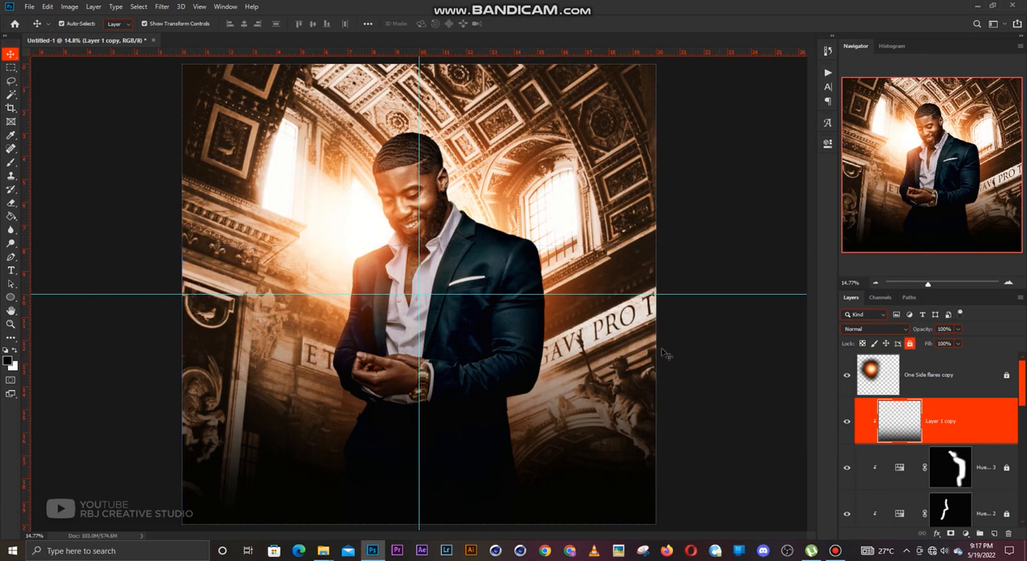
{"action": "left_click", "coordinate": [665, 353]}
{"action": "scroll", "coordinate": [485, 353], "scroll_direction": "up", "scroll_amount": 1}
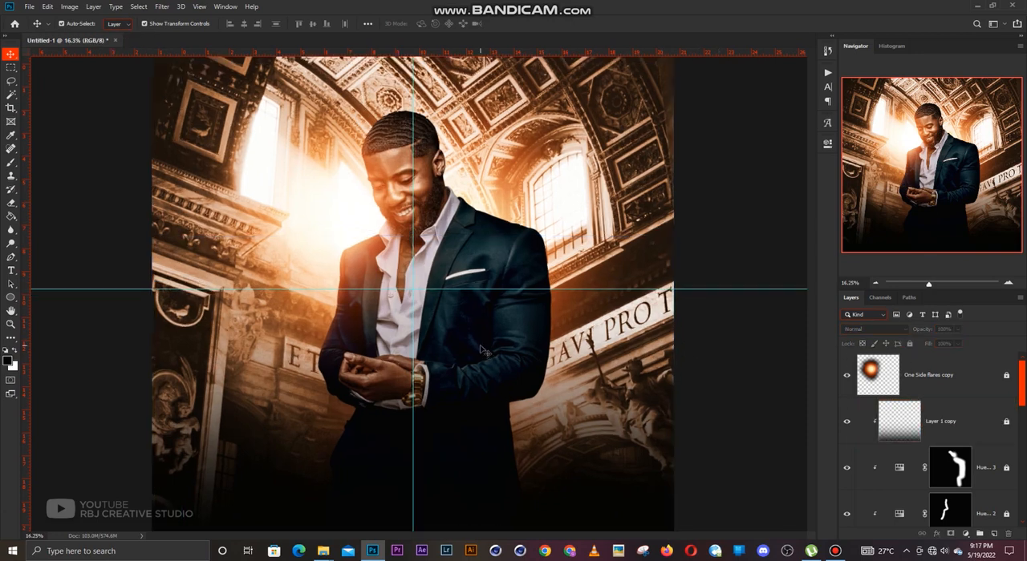
{"action": "scroll", "coordinate": [485, 353], "scroll_direction": "down", "scroll_amount": 2}
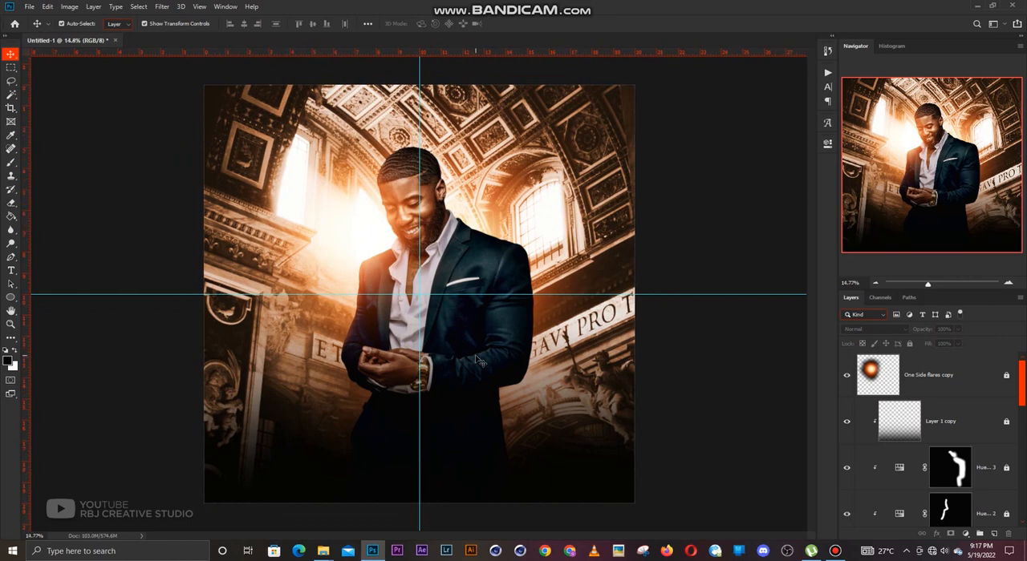
{"action": "scroll", "coordinate": [478, 361], "scroll_direction": "up", "scroll_amount": 1}
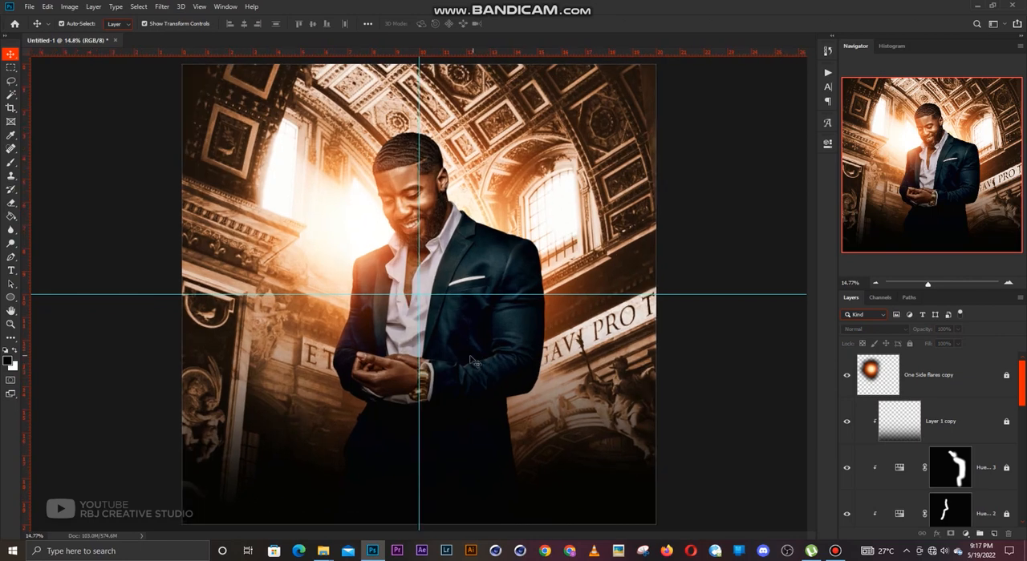
Add white all-caps text reading DDRIP in STRETCH SANS Regular, 184.93 pt, across the man's waist.
{"action": "key", "text": "t"}
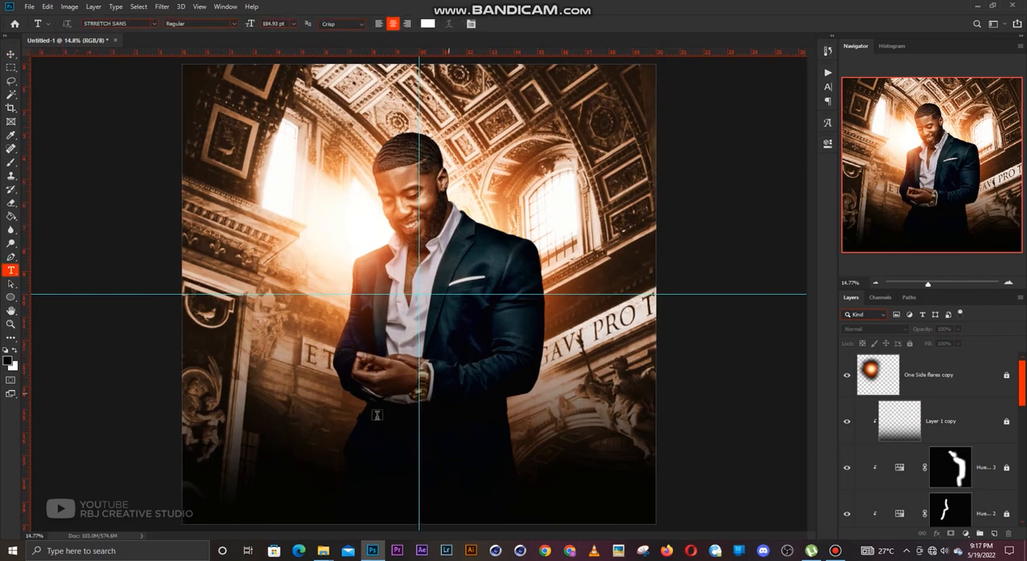
{"action": "left_click", "coordinate": [370, 428]}
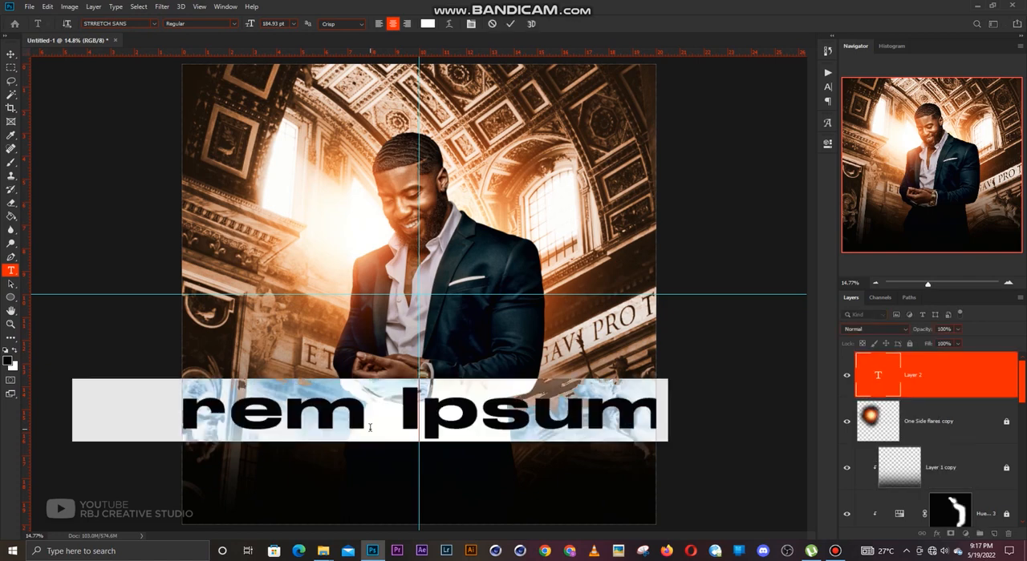
{"action": "type", "text": "drip"}
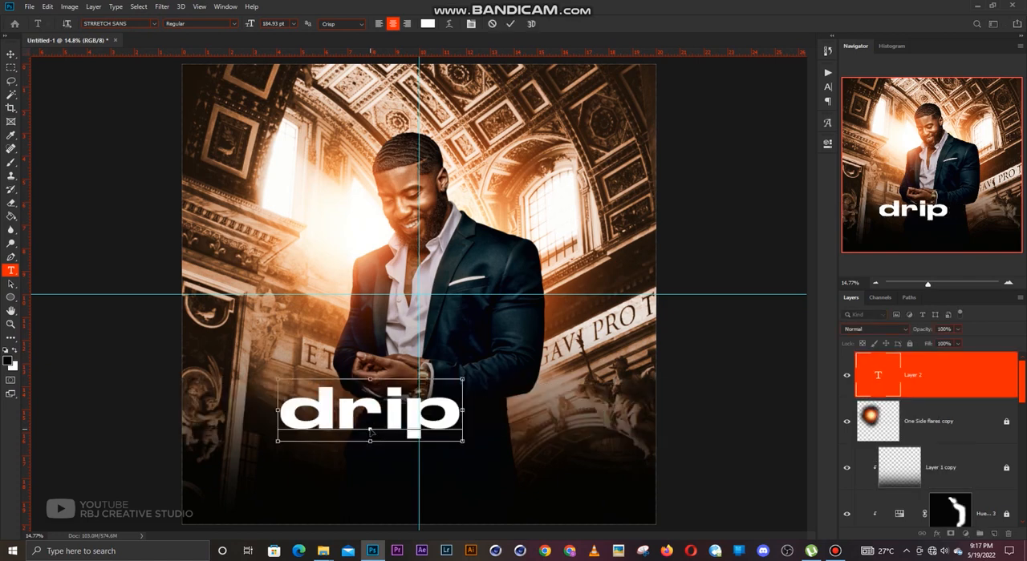
{"action": "key", "text": "ctrl+a"}
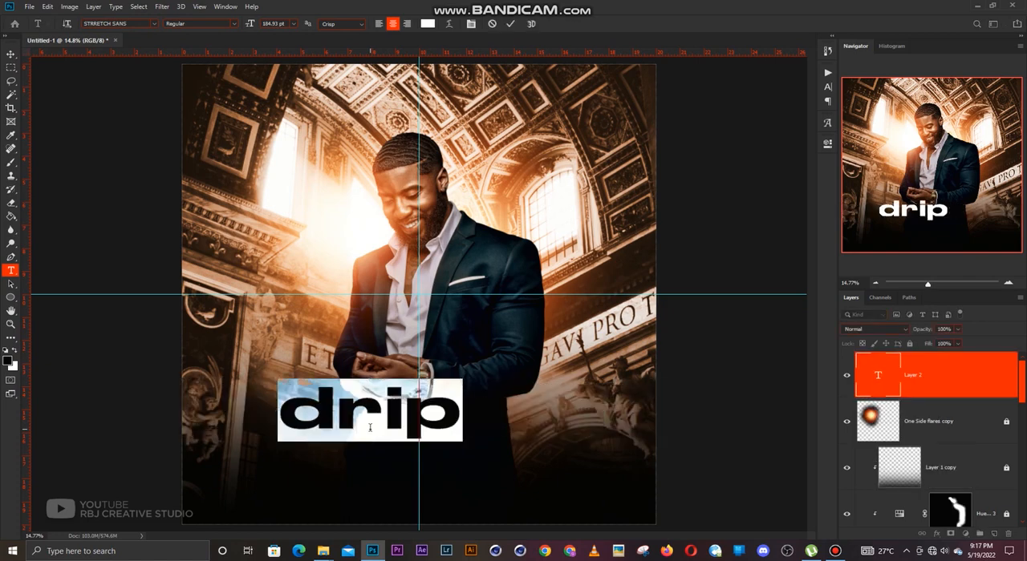
{"action": "key", "text": "ctrl+h"}
{"action": "key", "text": "ctrl+shift+k"}
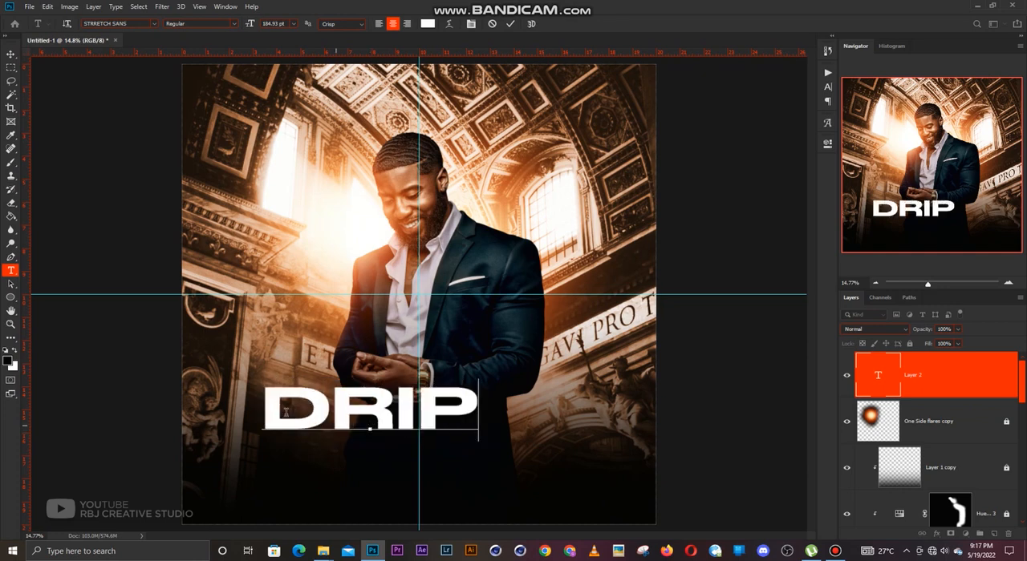
{"action": "key", "text": "BackSpace"}
{"action": "type", "text": "DD"}
{"action": "key", "text": "ctrl+Return"}
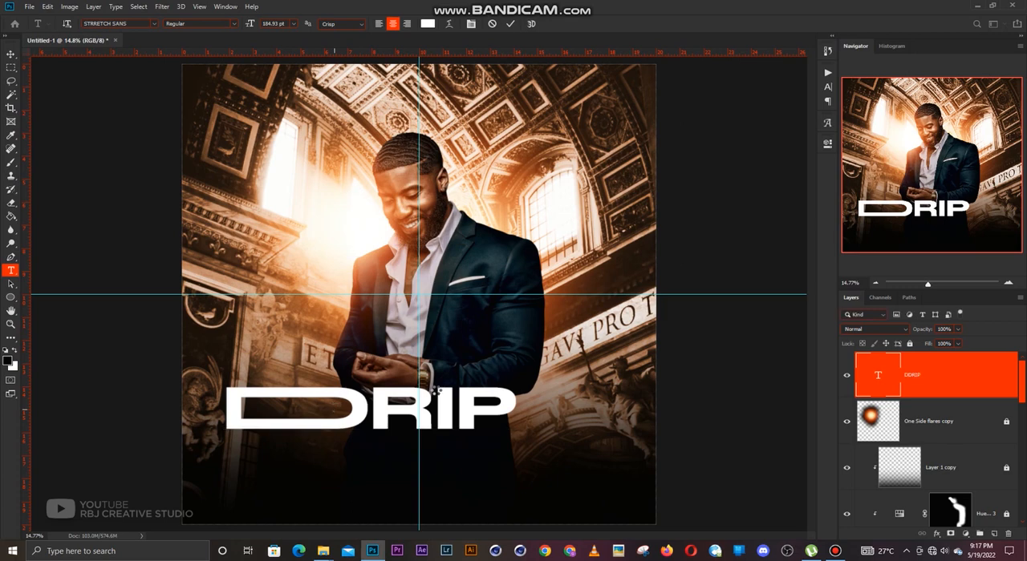
Centre the DDRIP title on the vertical guide and add a duplicate line directly beneath it reading DRIPP.
{"action": "key", "text": "v"}
{"action": "left_click_drag", "start_coordinate": [418, 410], "coordinate": [463, 454]}
{"action": "key", "text": "t"}
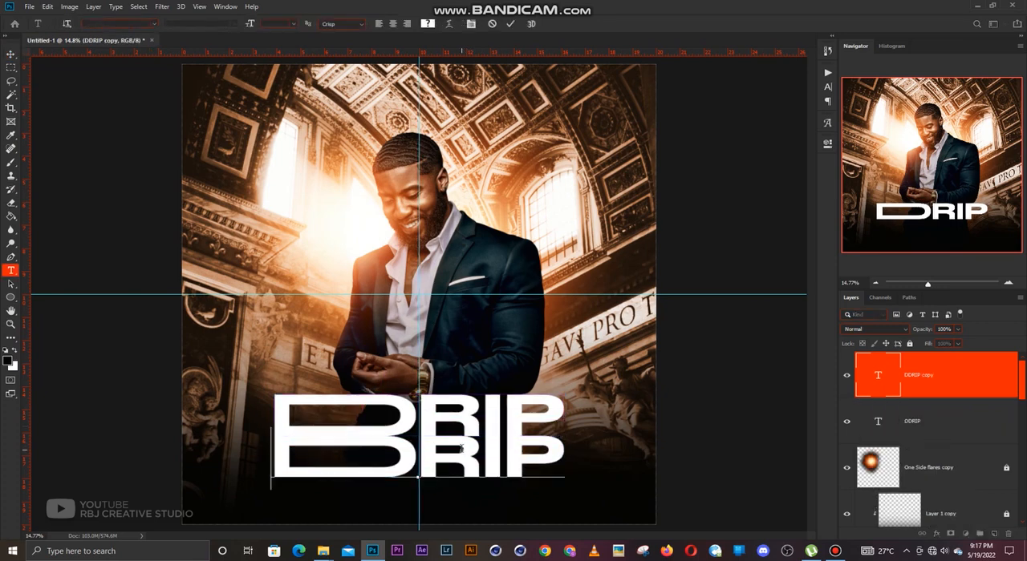
{"action": "double_click", "coordinate": [462, 452]}
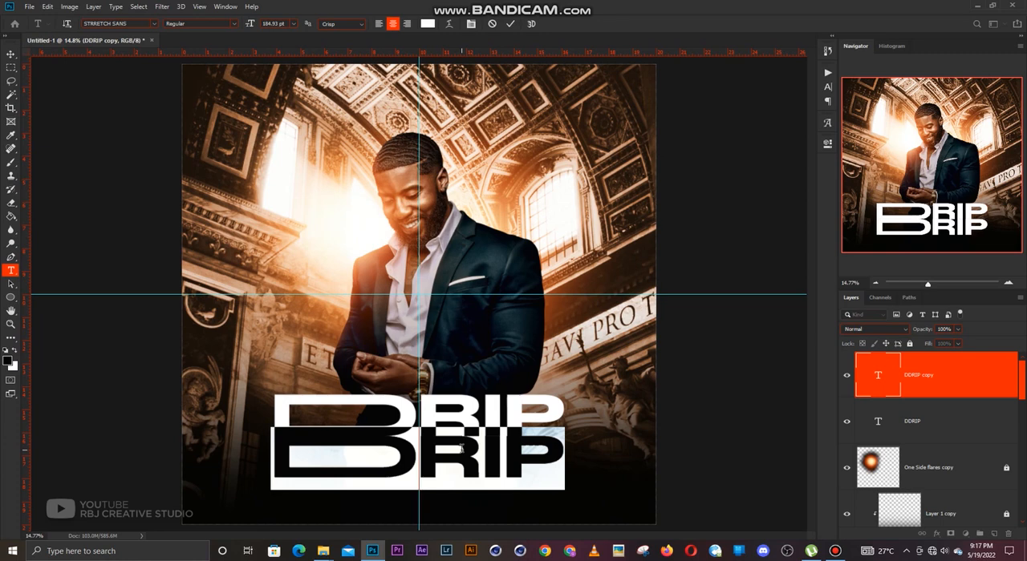
{"action": "type", "text": "DRIPP"}
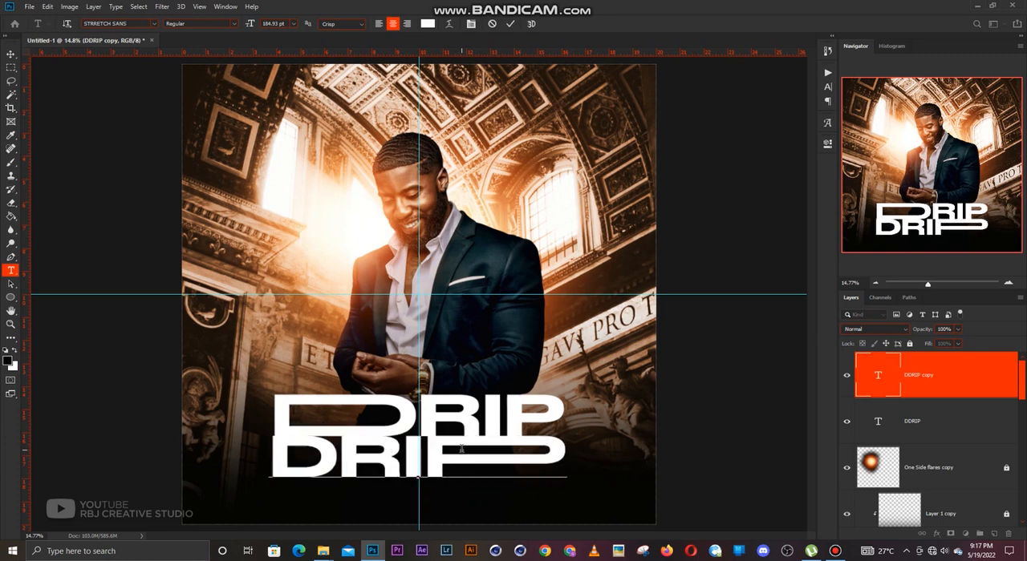
{"action": "key", "text": "ctrl+Return"}
{"action": "key", "text": "v"}
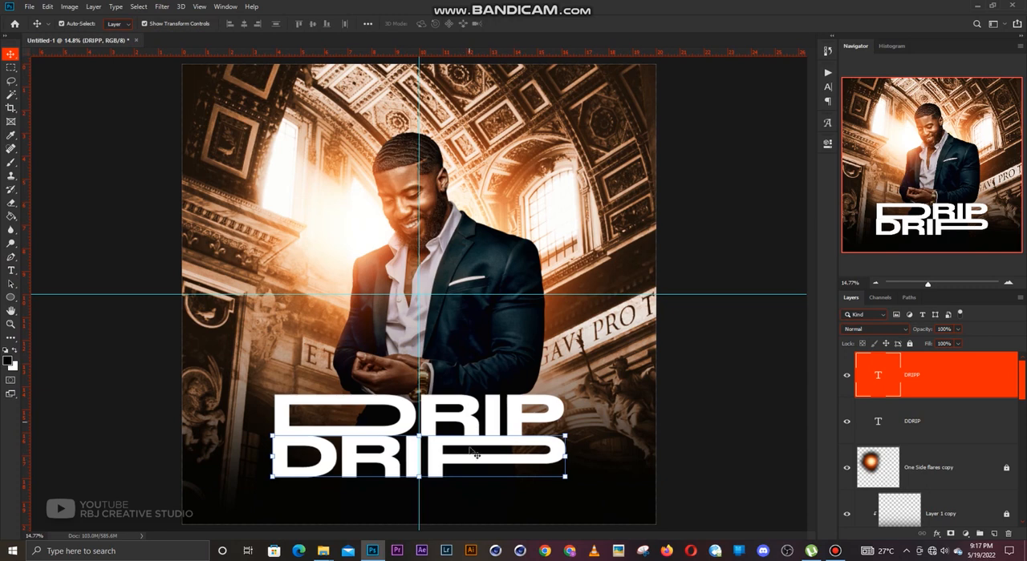
Scale the DRIPP line to 97.60% and position it just below the DDRIP line with a small gap.
{"action": "left_click_drag", "start_coordinate": [468, 450], "coordinate": [470, 458]}
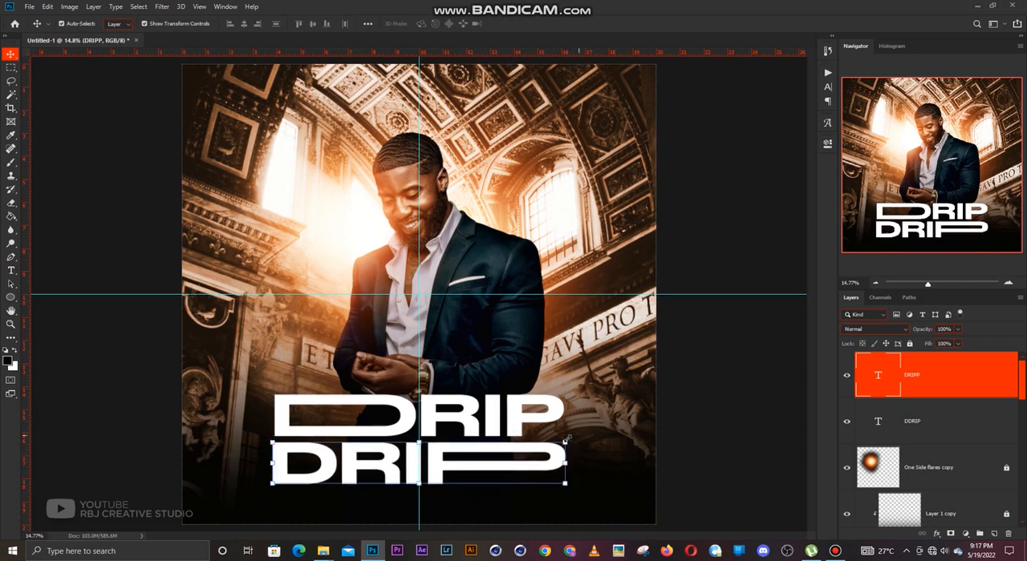
{"action": "left_click", "coordinate": [566, 434]}
{"action": "left_click_drag", "start_coordinate": [566, 434], "coordinate": [561, 435]}
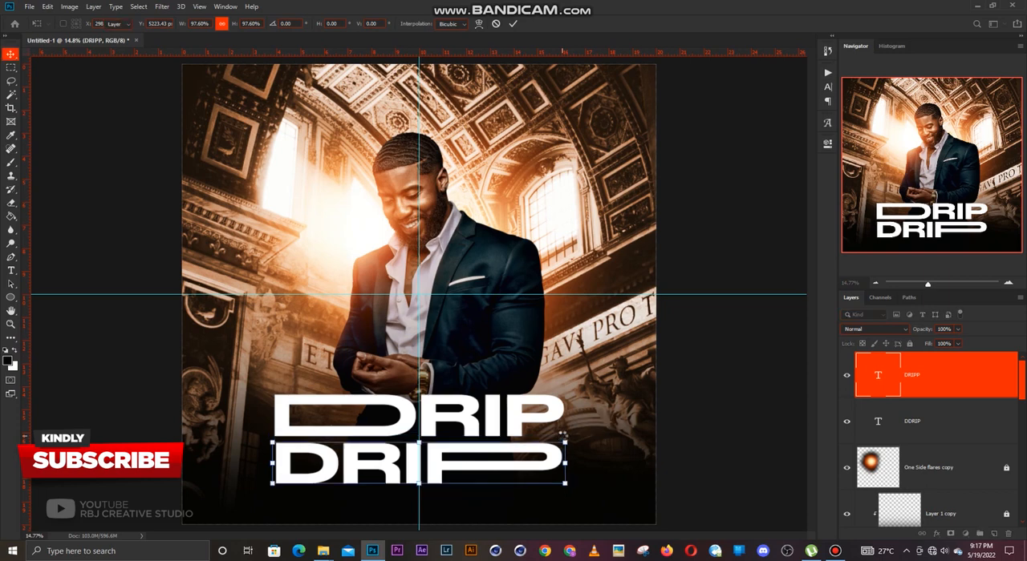
{"action": "key", "text": "Return"}
{"action": "left_click_drag", "start_coordinate": [509, 455], "coordinate": [509, 449]}
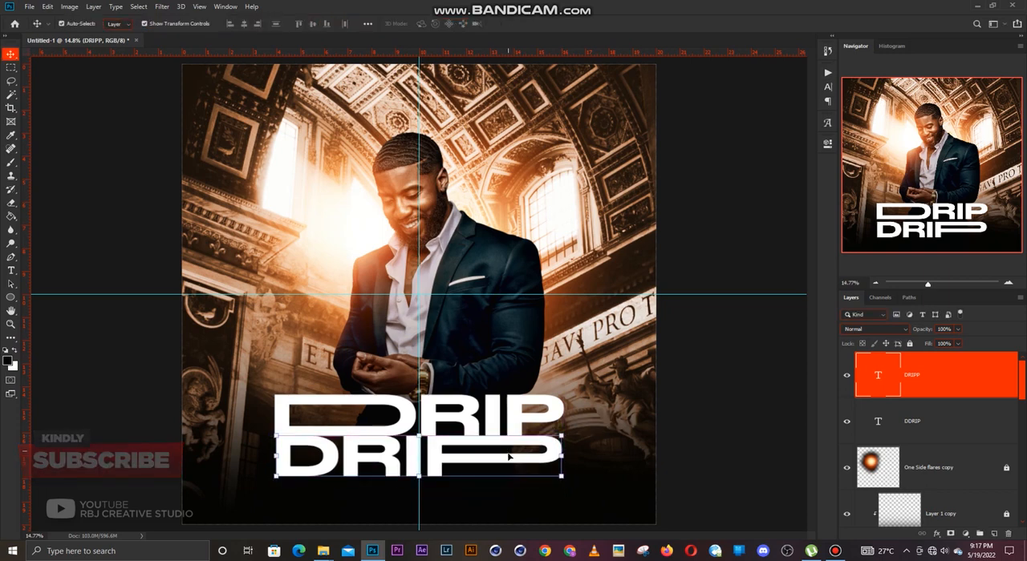
{"action": "key", "text": "shift+Down"}
{"action": "key", "text": "shift+Down"}
{"action": "key", "text": "shift+Down"}
{"action": "key", "text": "shift+Down"}
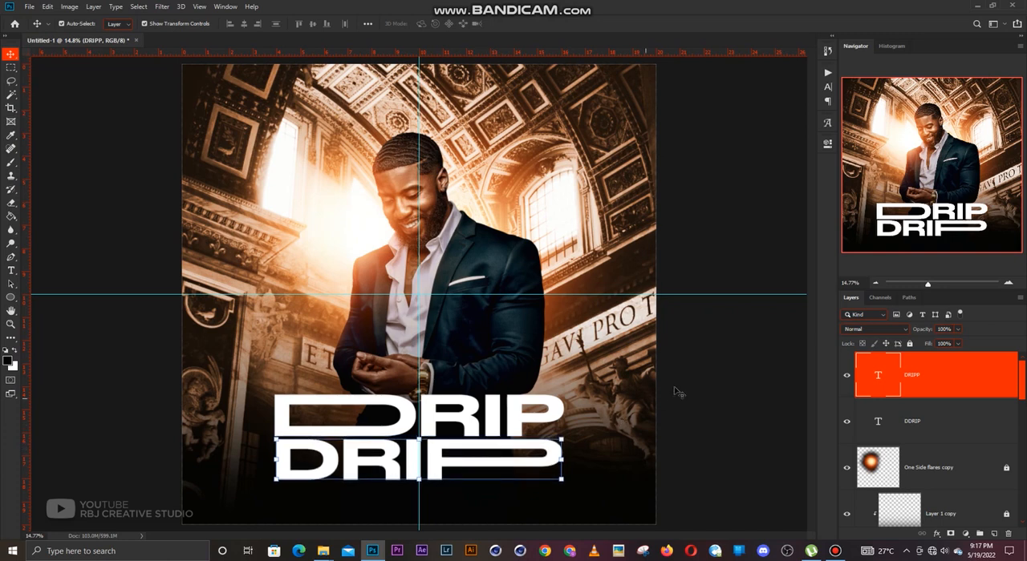
Scale both title lines together to 80.61% and shift the DRIPP line slightly down to widen the gap.
{"action": "left_click", "coordinate": [562, 397], "text": "shift"}
{"action": "left_click_drag", "start_coordinate": [563, 395], "coordinate": [534, 404]}
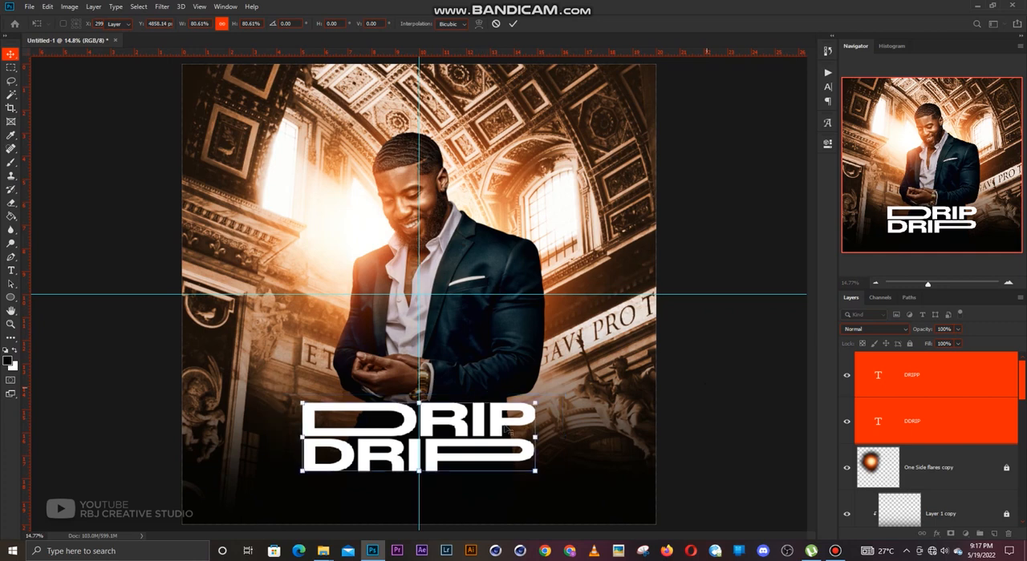
{"action": "left_click", "coordinate": [709, 389]}
{"action": "left_click", "coordinate": [476, 454]}
{"action": "left_click_drag", "start_coordinate": [474, 454], "coordinate": [474, 456]}
{"action": "left_click", "coordinate": [492, 410]}
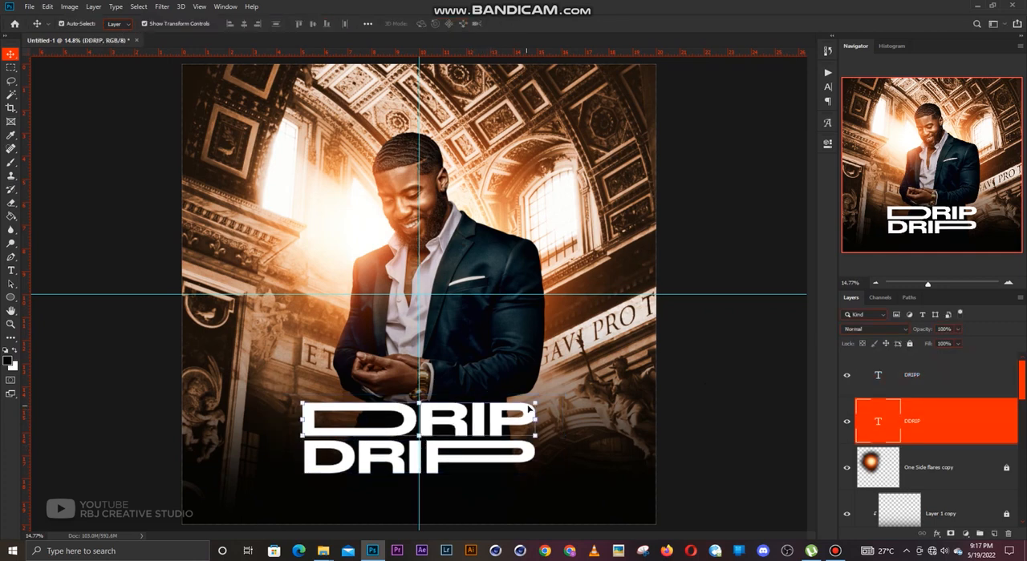
{"action": "left_click", "coordinate": [768, 367]}
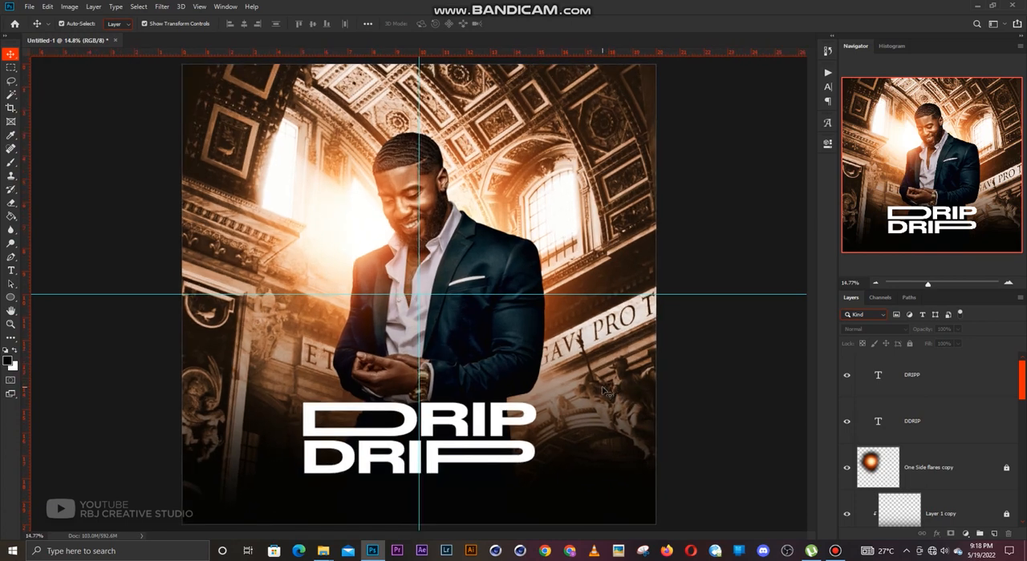
Try hues 216 and 155 on the background's Hue/Saturation 1 adjustment and set its hue to 15.
{"action": "scroll", "coordinate": [929, 445], "scroll_direction": "down", "scroll_amount": 6}
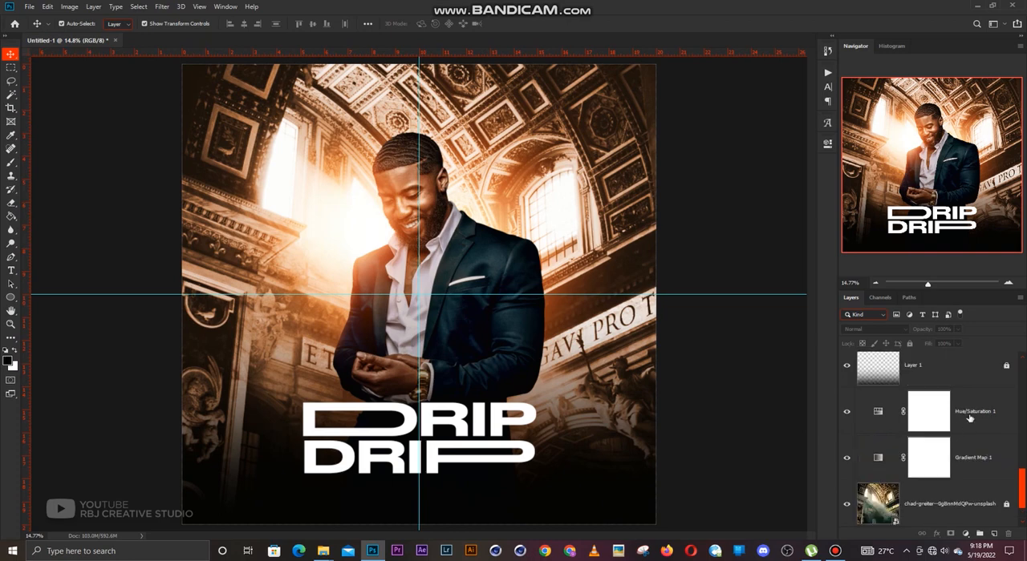
{"action": "left_click", "coordinate": [969, 418]}
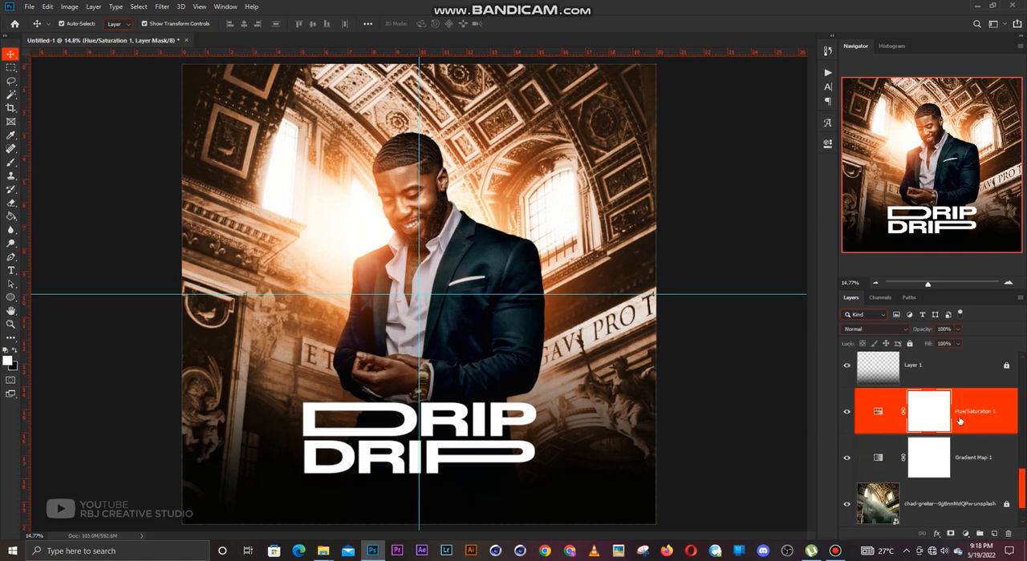
{"action": "left_click", "coordinate": [826, 142]}
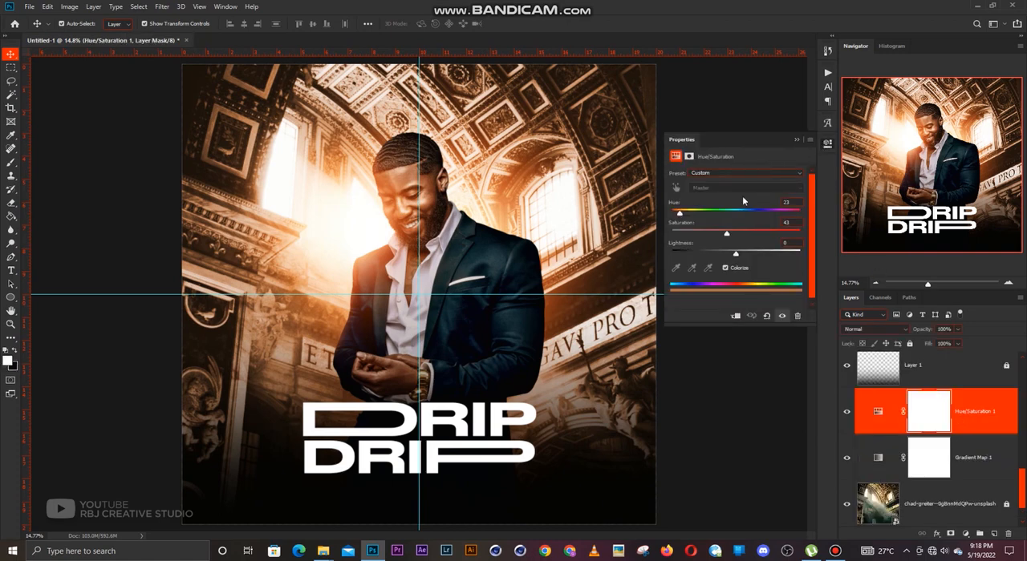
{"action": "left_click_drag", "start_coordinate": [686, 216], "coordinate": [744, 219]}
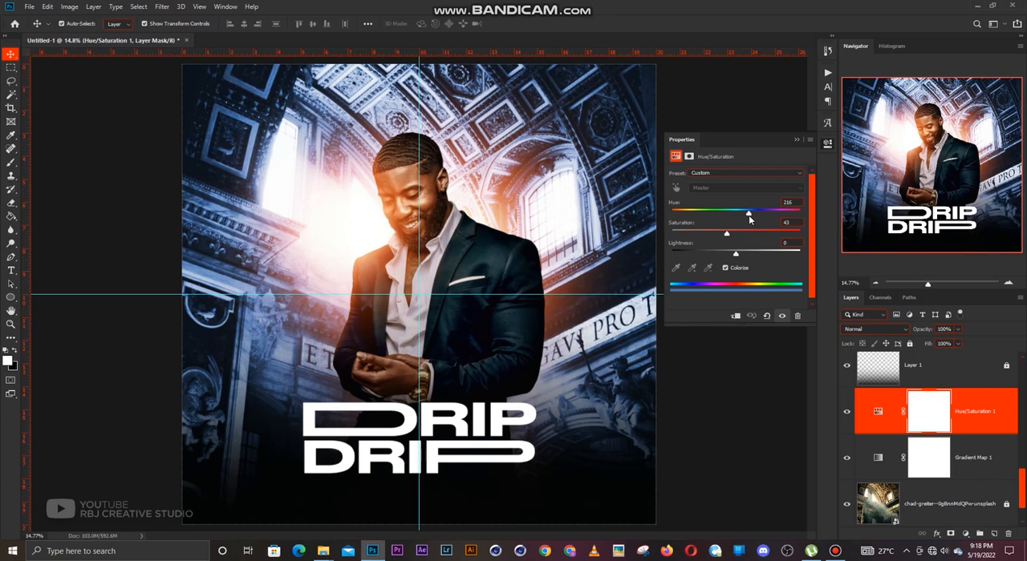
{"action": "left_click_drag", "start_coordinate": [744, 216], "coordinate": [724, 217]}
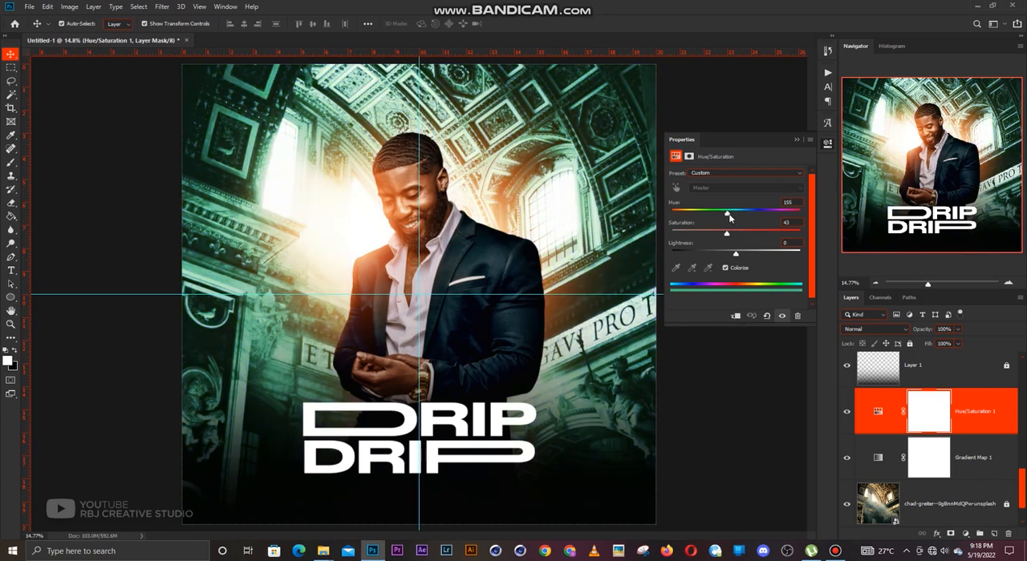
{"action": "left_click_drag", "start_coordinate": [732, 215], "coordinate": [680, 222]}
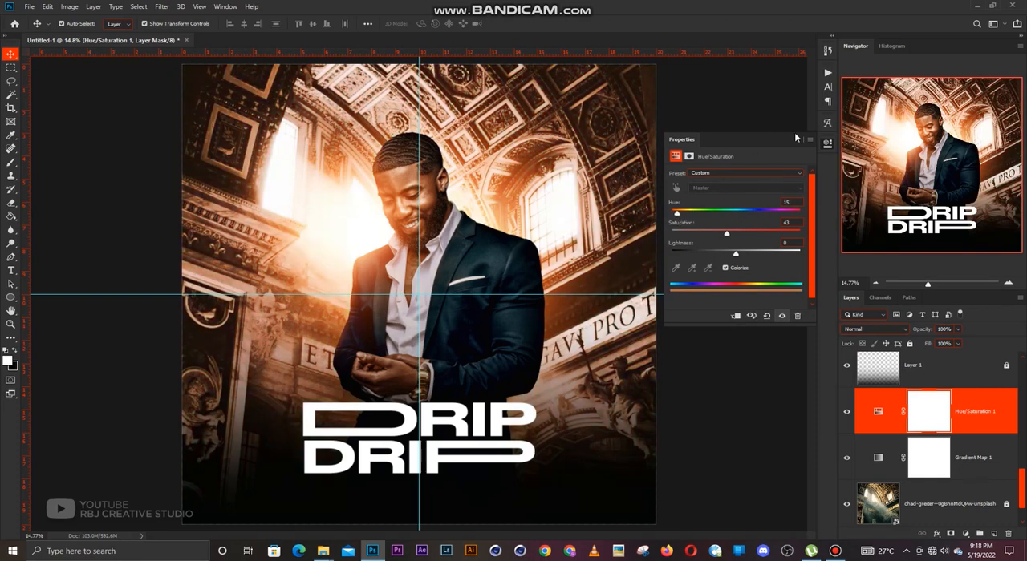
{"action": "left_click", "coordinate": [796, 141]}
{"action": "left_click", "coordinate": [722, 187]}
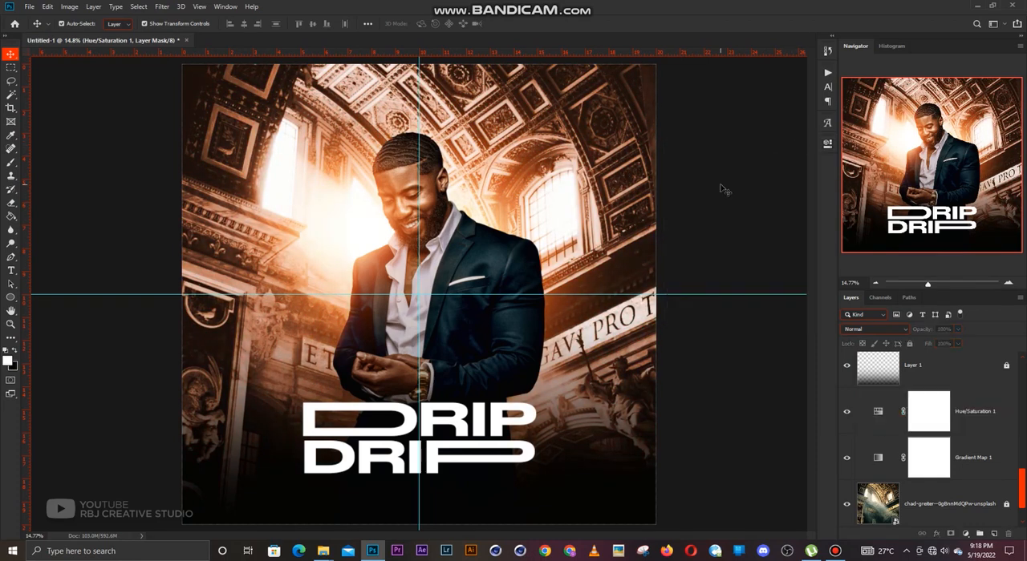